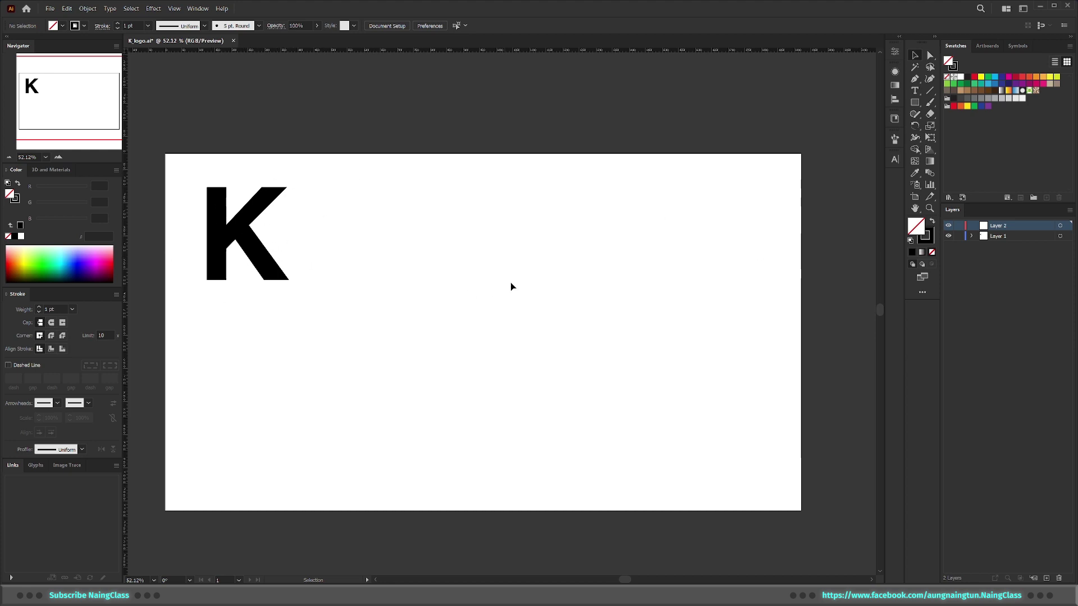
# Step: Draw a tall, slanted, closed four-sided path to the right of the K
pyautogui.moveTo(511, 286); pyautogui.dragTo(465, 292)
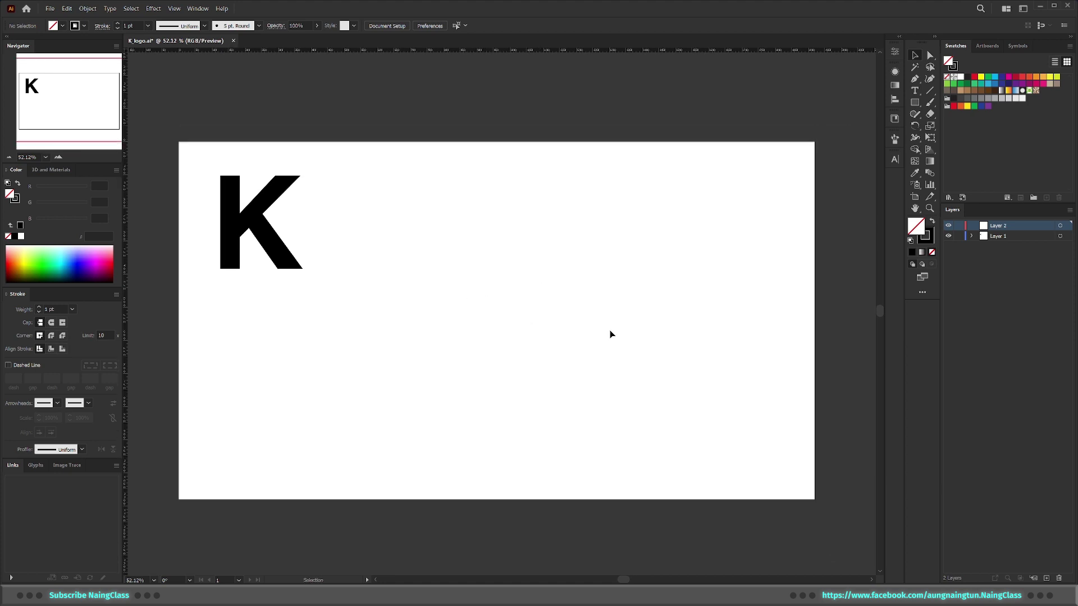
pyautogui.press('p')
pyautogui.click(452, 205)
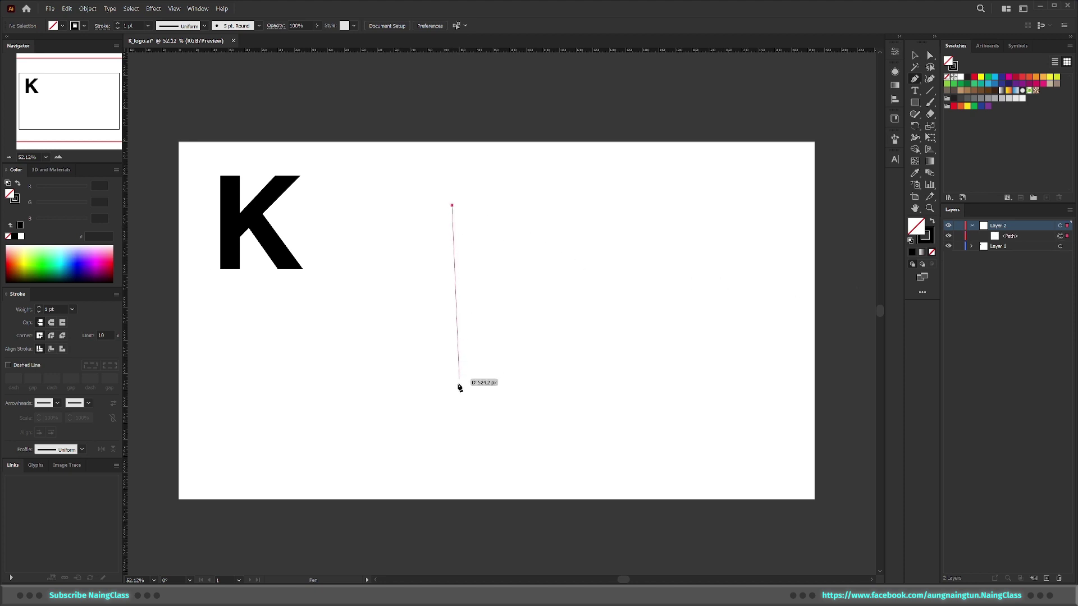
pyautogui.click(453, 433)
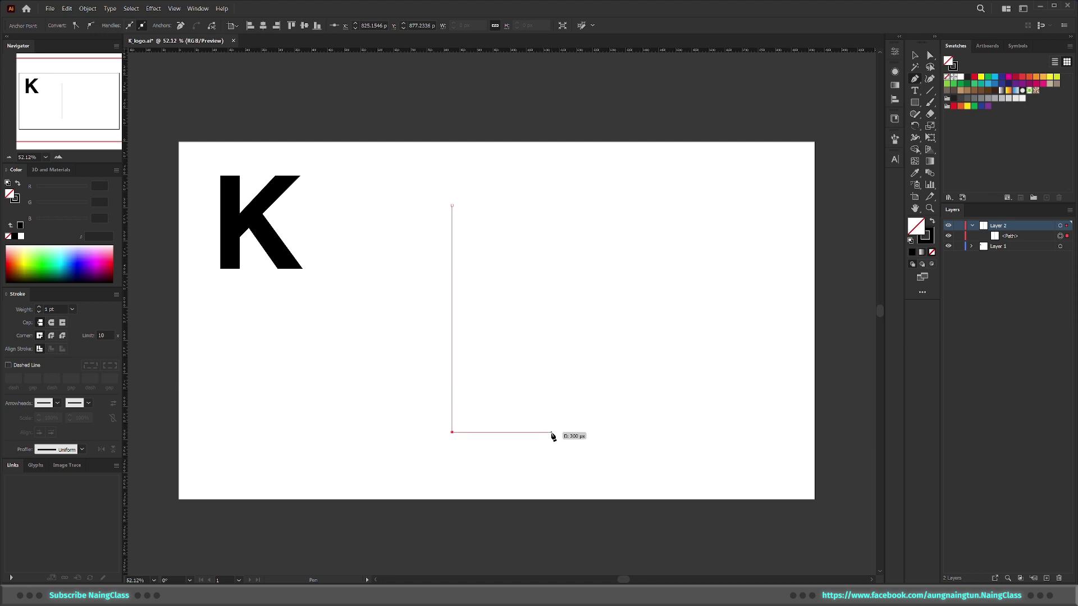
pyautogui.click(550, 432)
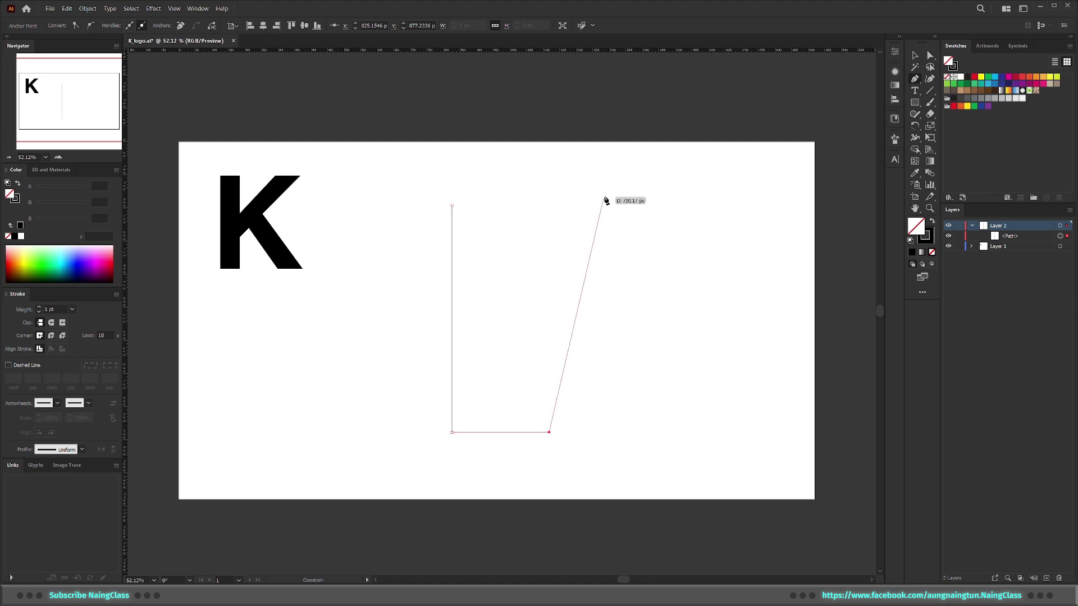
pyautogui.click(616, 190)
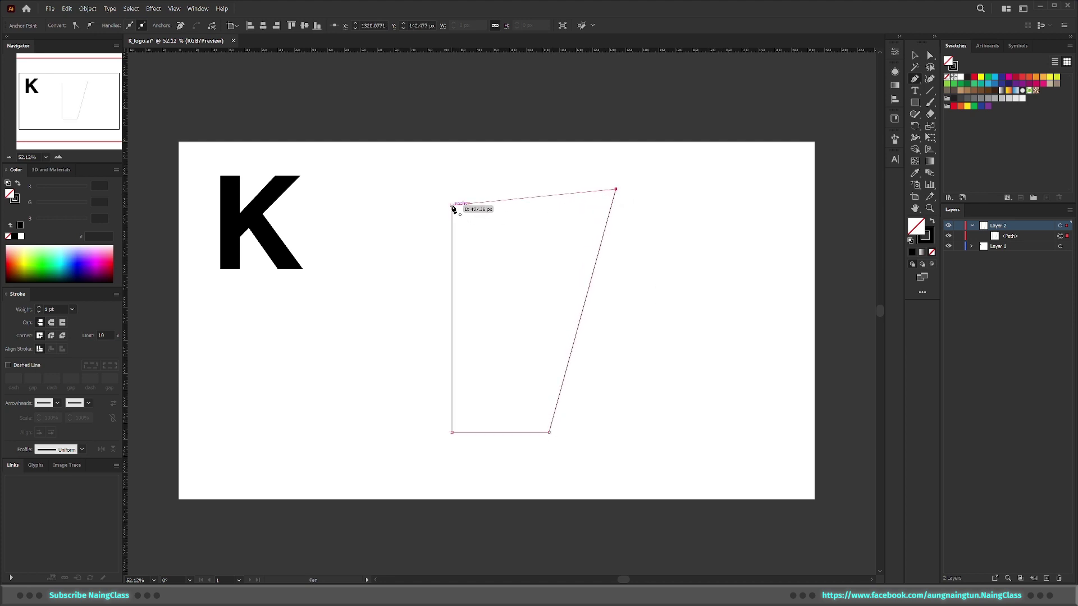
pyautogui.click(453, 205)
# Step: Nudge the outline's bottom-right and top-right corners slightly into place
pyautogui.press('a')
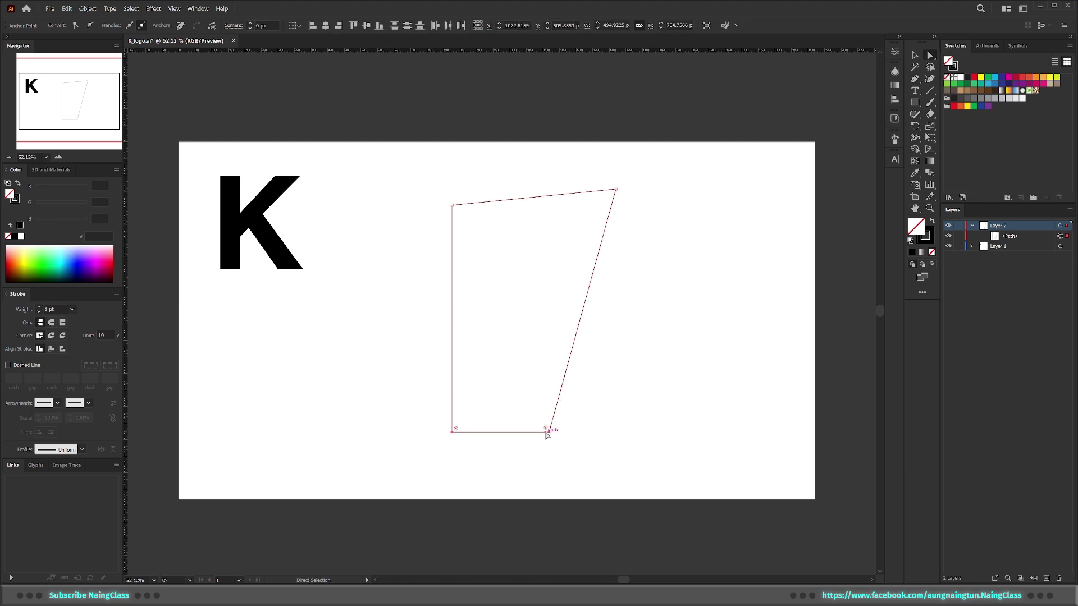
pyautogui.moveTo(549, 433); pyautogui.dragTo(547, 433)
pyautogui.moveTo(612, 193); pyautogui.dragTo(613, 195)
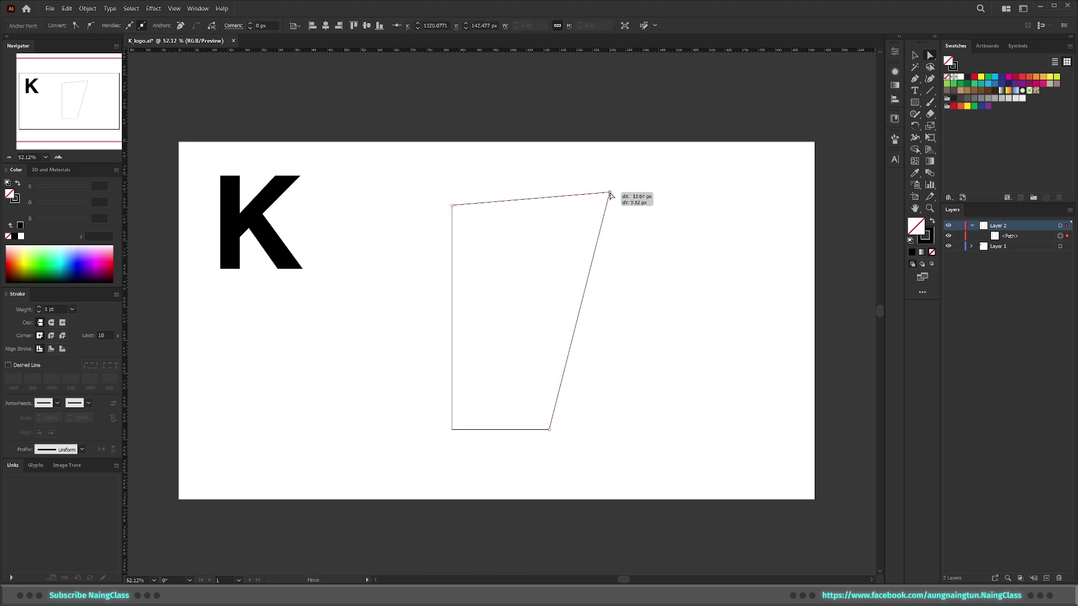
pyautogui.moveTo(613, 194); pyautogui.dragTo(613, 194)
# Step: Lock the four-sided outline in the Layers panel
pyautogui.press('v')
pyautogui.click(550, 207)
pyautogui.click(544, 201)
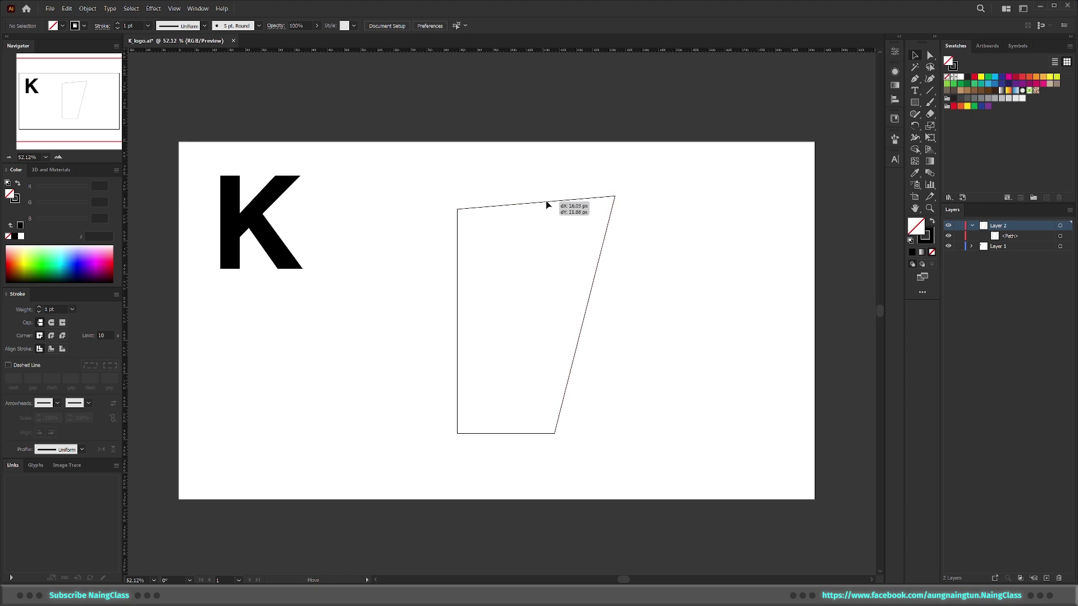
pyautogui.click(959, 236)
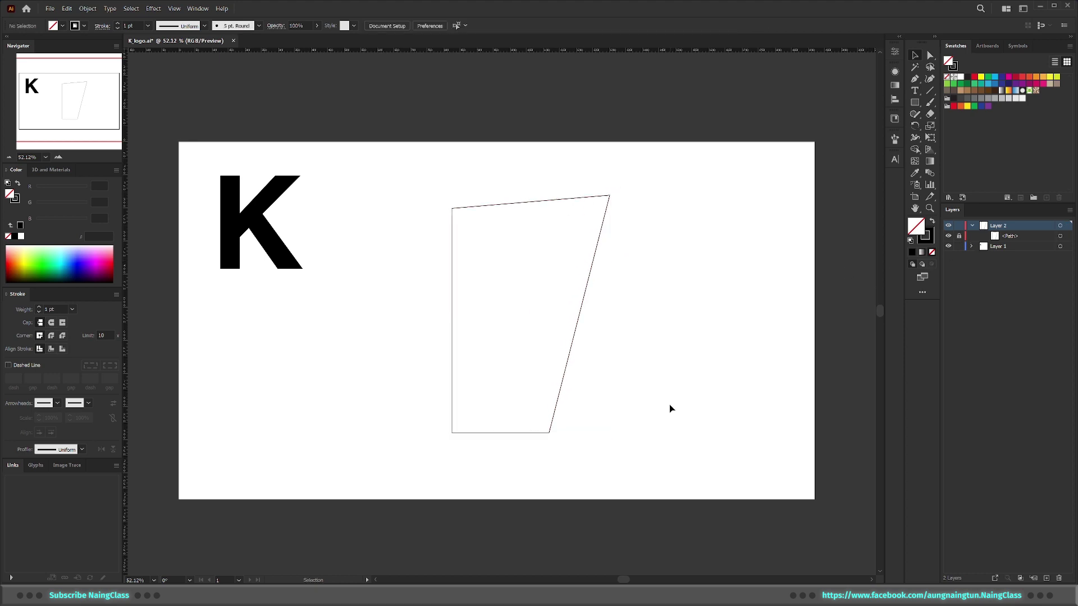
# Step: Zoom in and try dragging the bottom corners right, then undo the drag
pyautogui.press('z')
pyautogui.click(559, 348)
pyautogui.press('p')
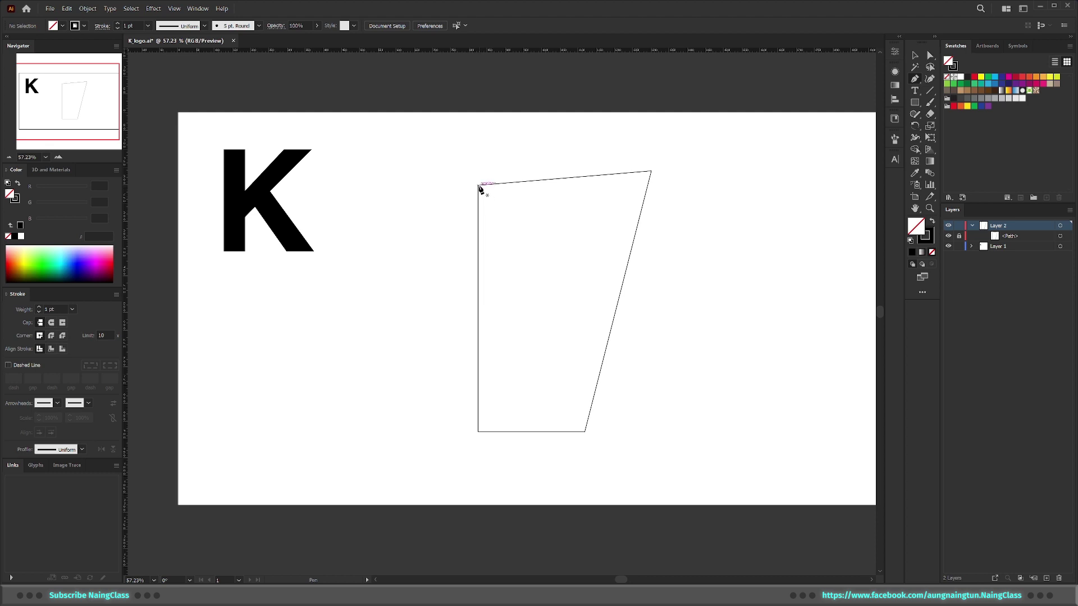
pyautogui.press('a')
pyautogui.click(477, 222)
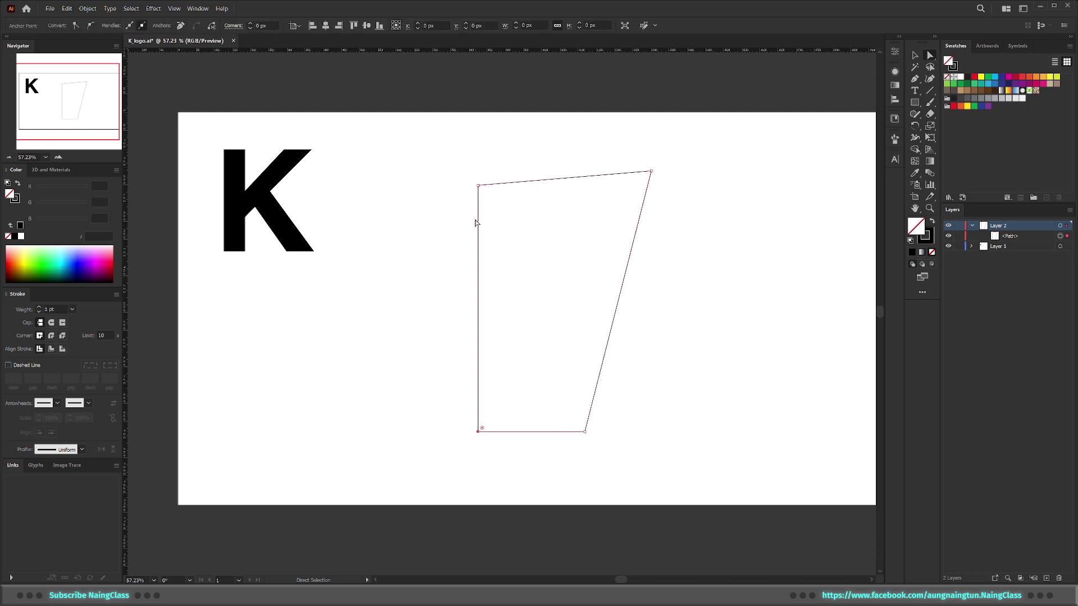
pyautogui.click(477, 432)
pyautogui.moveTo(478, 432); pyautogui.dragTo(484, 433)
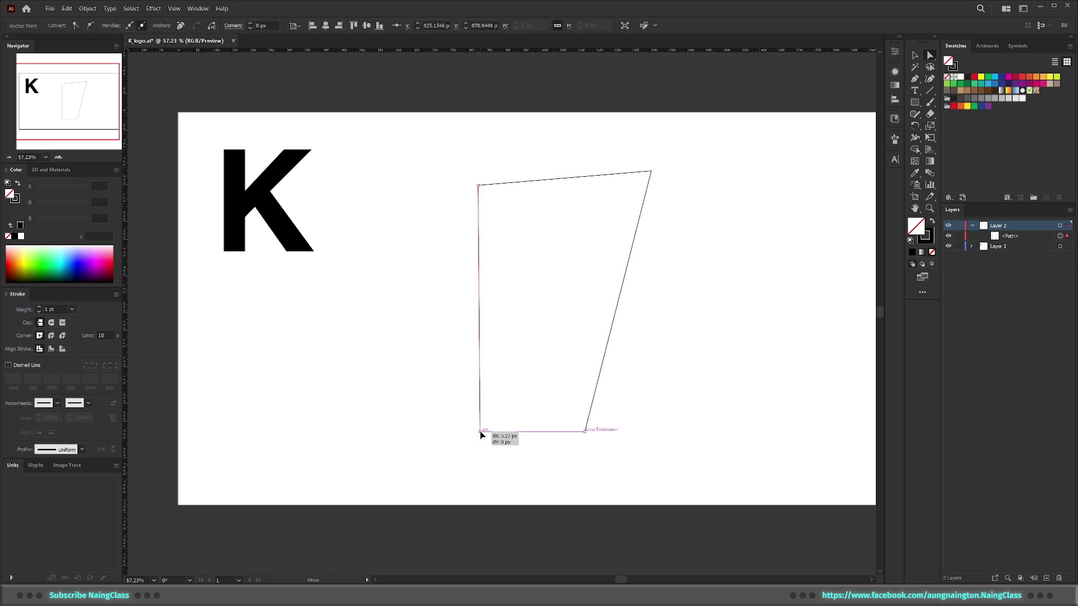
pyautogui.moveTo(484, 433); pyautogui.dragTo(486, 430)
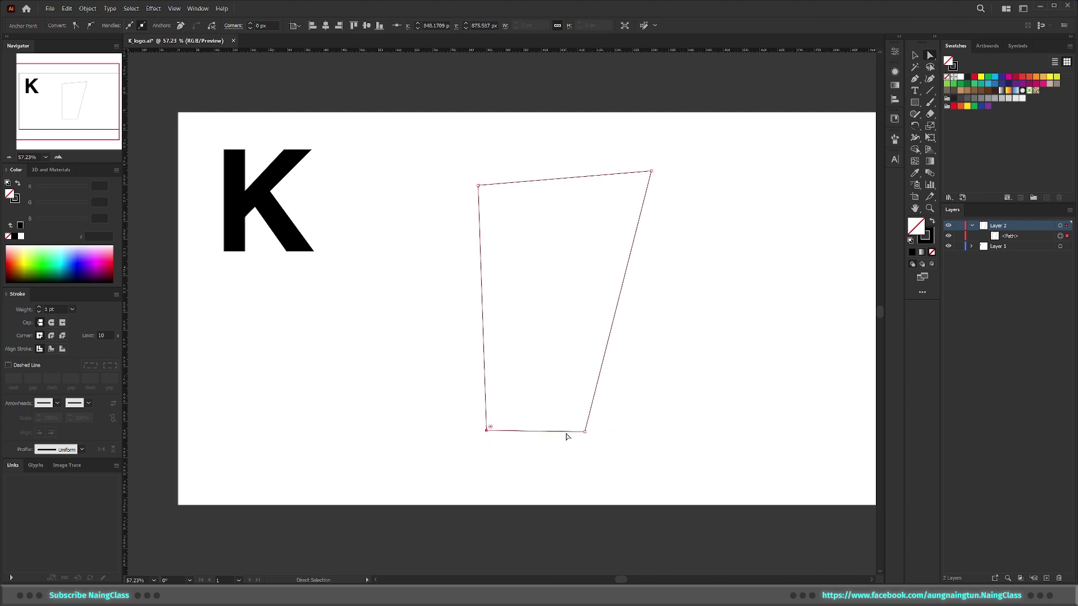
pyautogui.moveTo(584, 433); pyautogui.dragTo(592, 434)
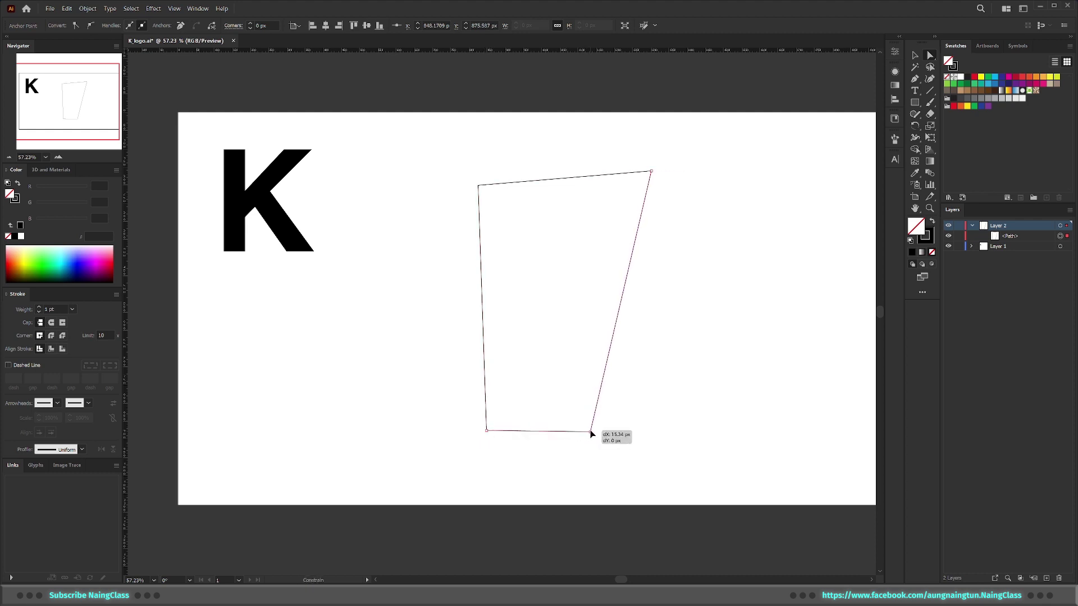
pyautogui.hotkey('ctrl', 'z')
pyautogui.hotkey('ctrl', 'z')
# Step: Nudge the bottom-left anchor rightward with two Shift+Right steps
pyautogui.click(491, 450)
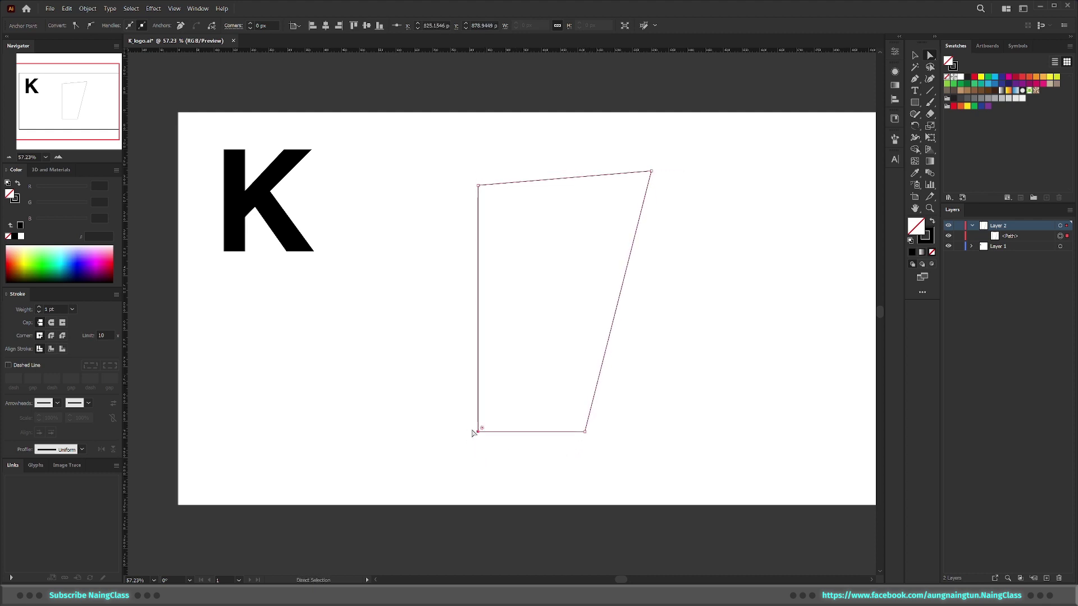
pyautogui.click(478, 431)
pyautogui.hotkey('shift', 'Right')
pyautogui.hotkey('shift', 'Right')
pyautogui.hotkey('shift', 'Right')
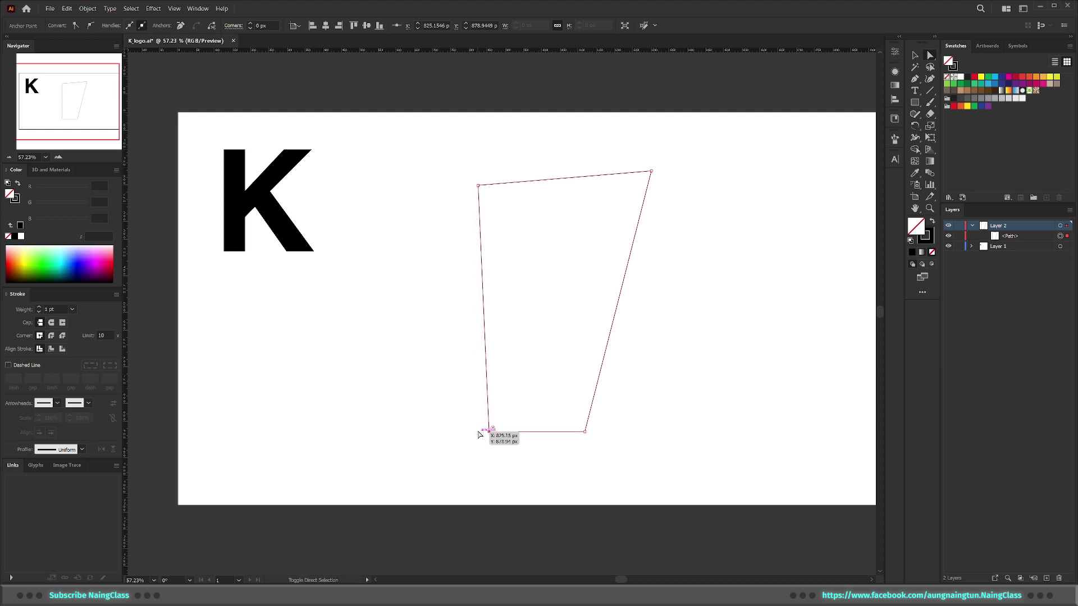
pyautogui.hotkey('shift', 'Right')
pyautogui.hotkey('shift', 'Right')
pyautogui.hotkey('shift', 'Right')
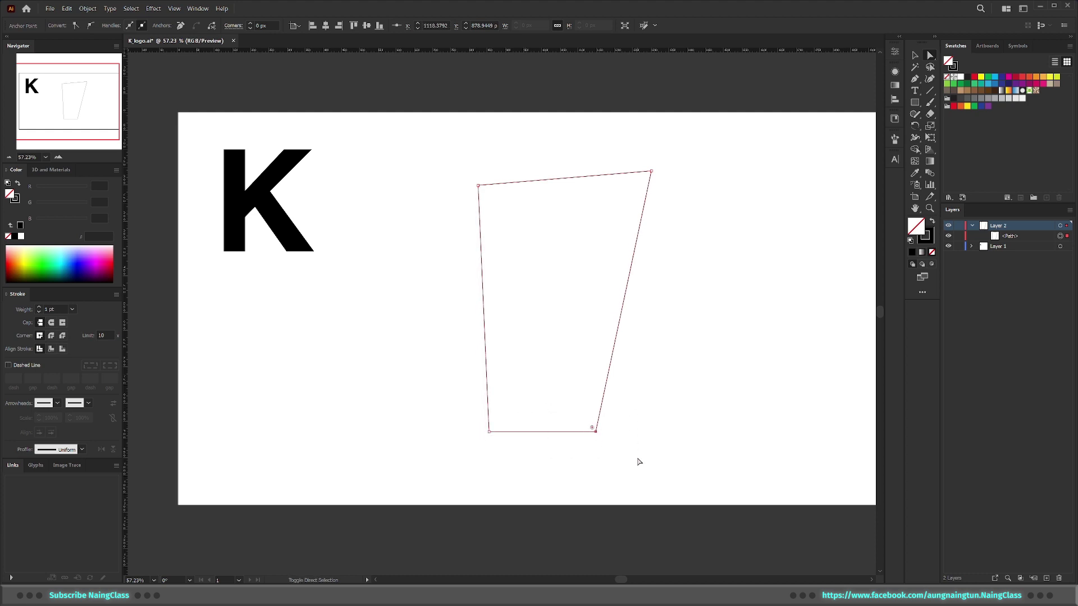
pyautogui.click(689, 429)
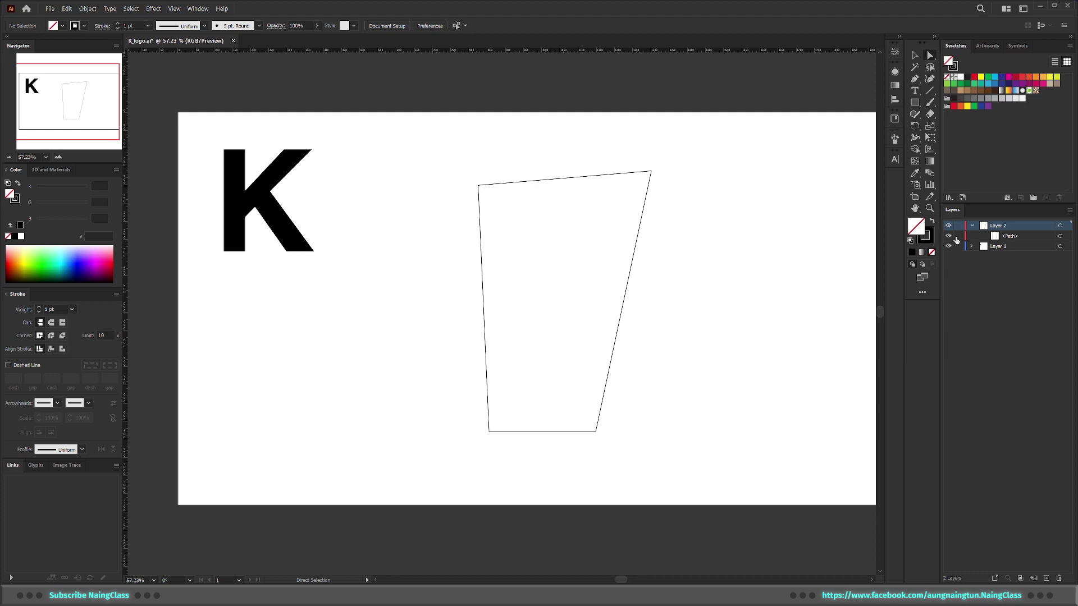
pyautogui.press('p')
# Step: Draw a triangle facet linking the top-left corner, bottom-left corner and top edge
pyautogui.click(477, 185)
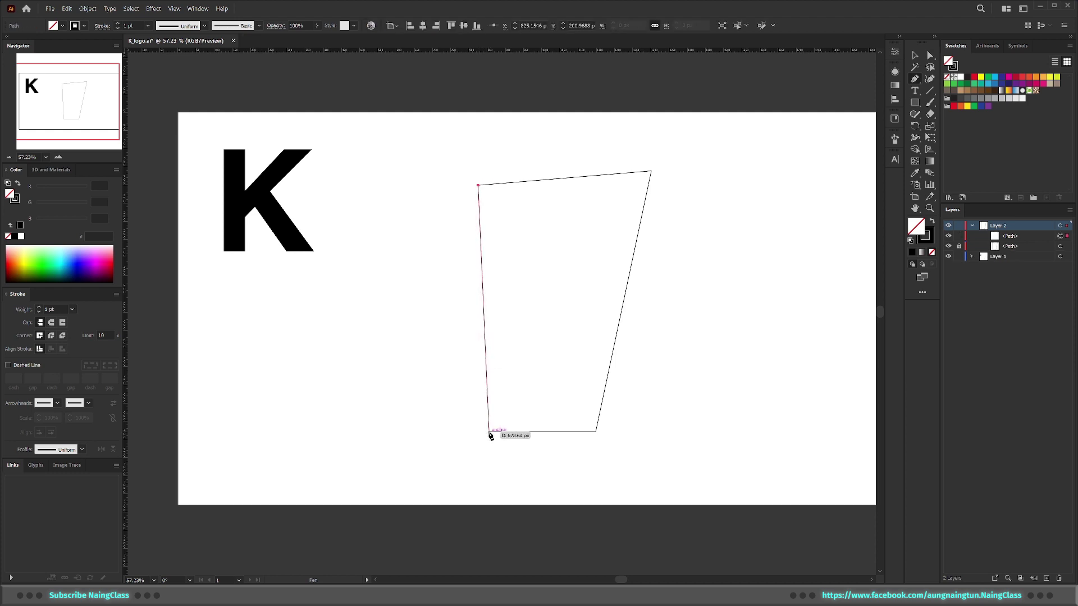
pyautogui.click(489, 431)
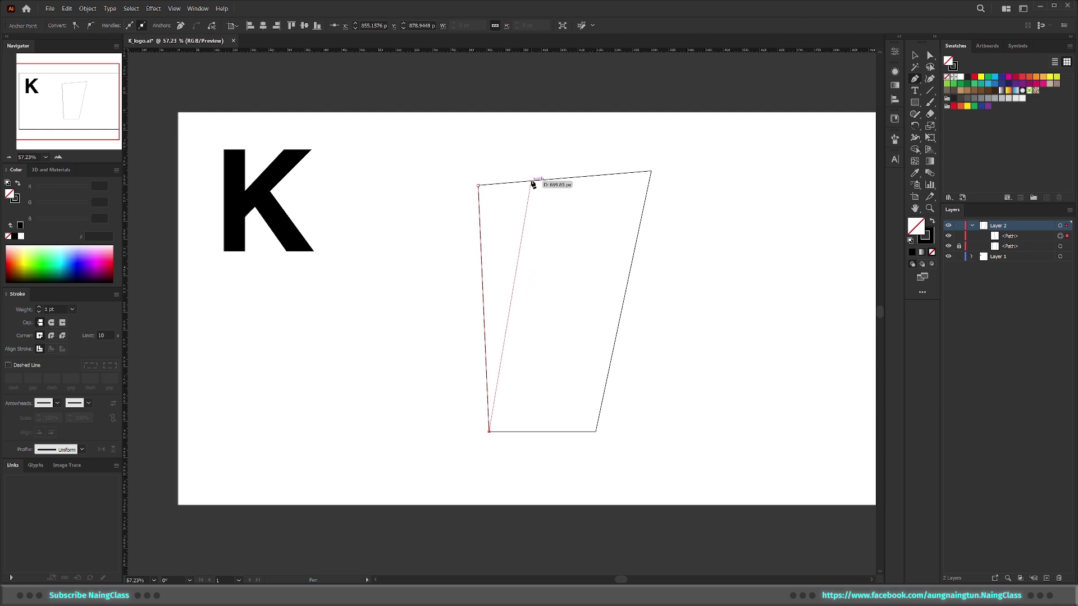
pyautogui.click(531, 182)
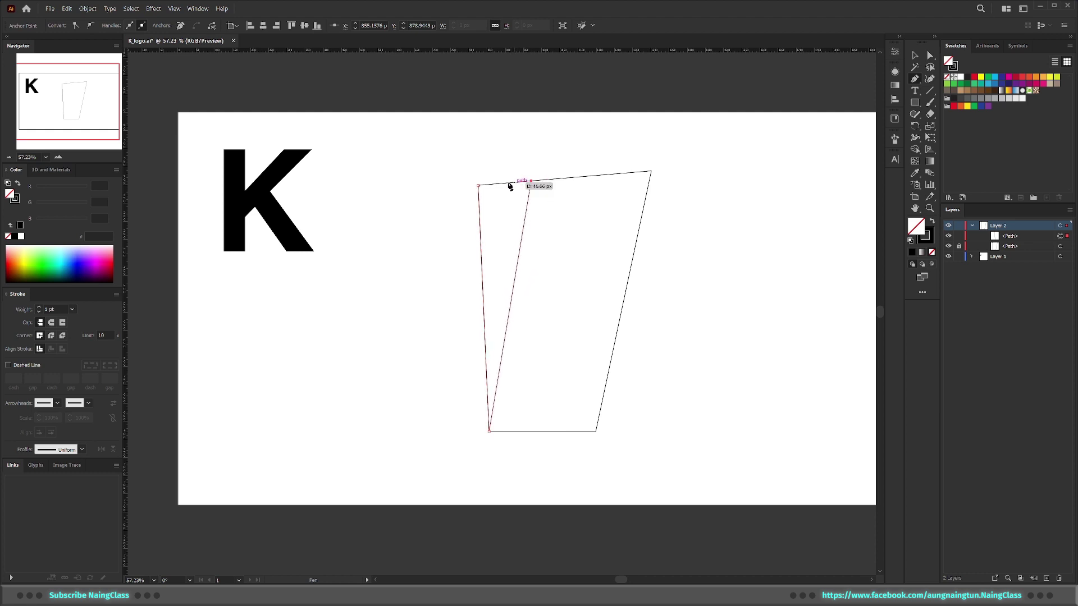
pyautogui.click(478, 187)
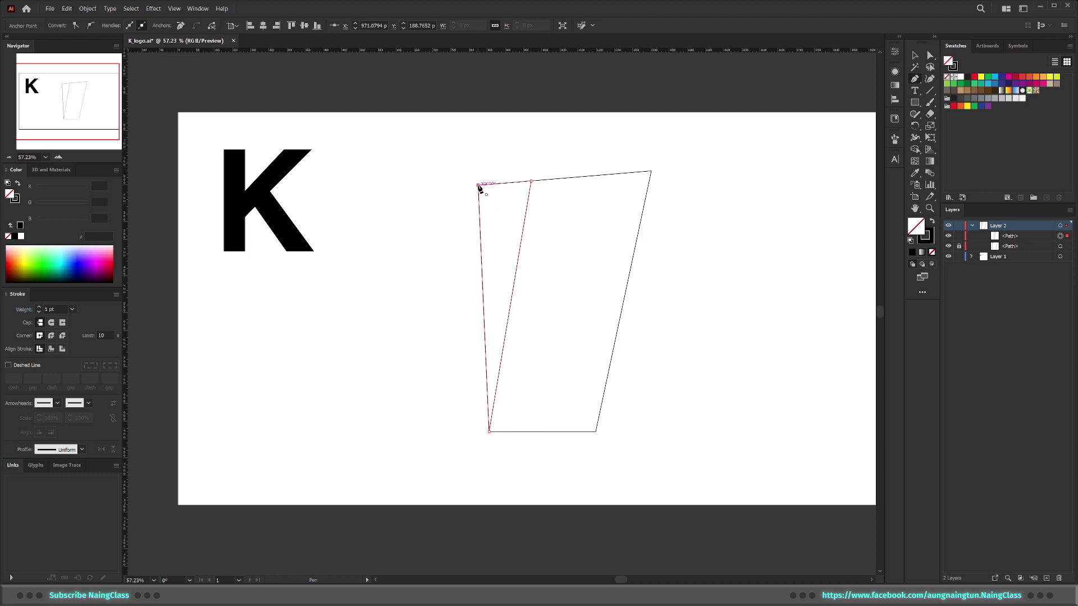
pyautogui.press('v')
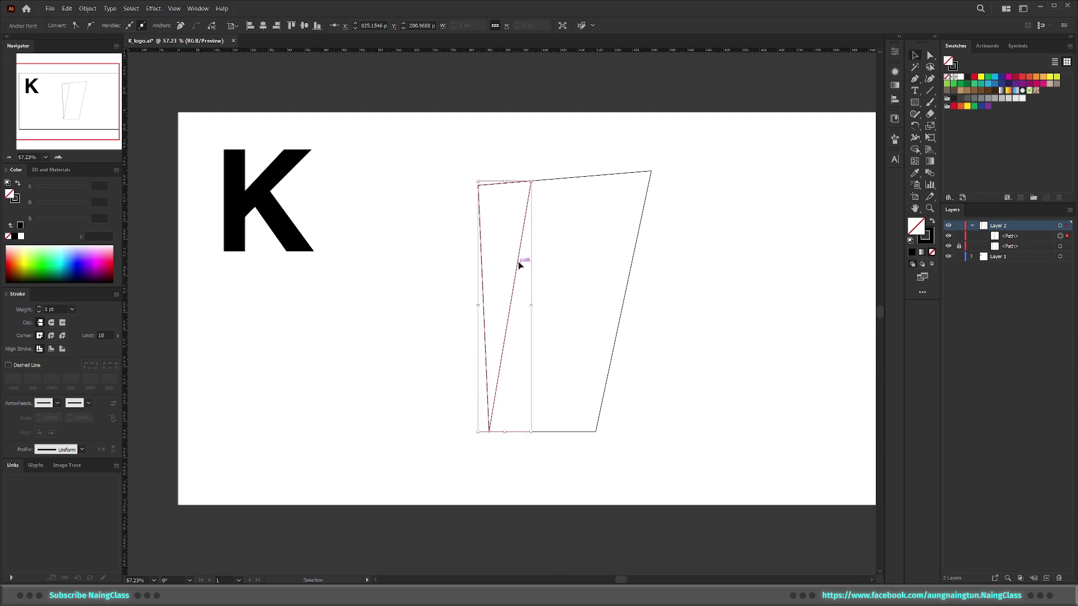
pyautogui.moveTo(519, 265); pyautogui.dragTo(423, 243)
pyautogui.hotkey('ctrl', 'z')
pyautogui.click(645, 264)
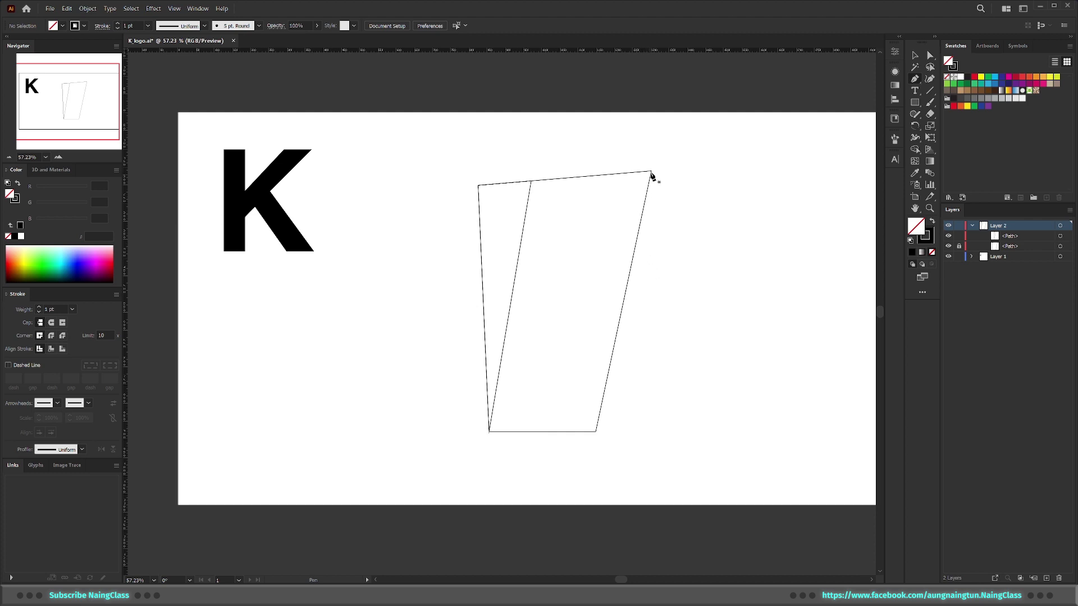
# Step: Draw a wedge from the top-right corner to two points on the left edge
pyautogui.click(652, 172)
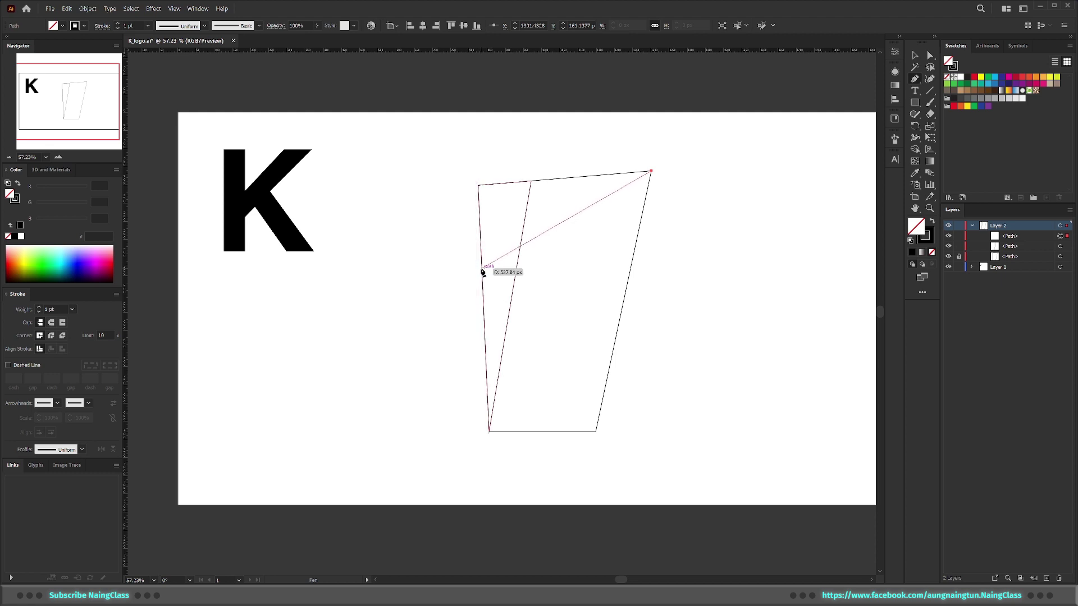
pyautogui.click(482, 265)
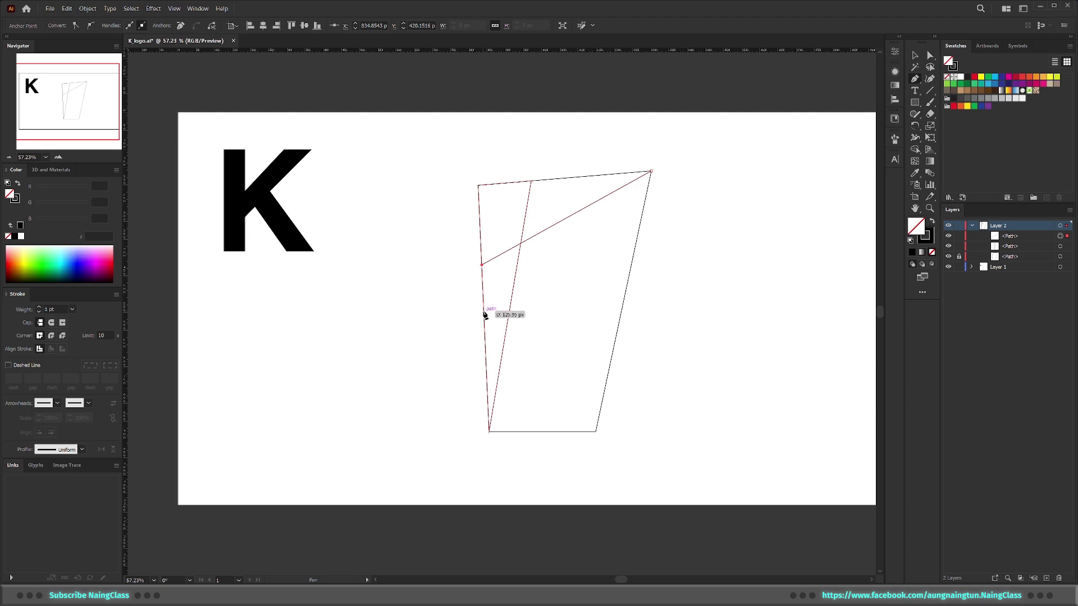
pyautogui.click(484, 318)
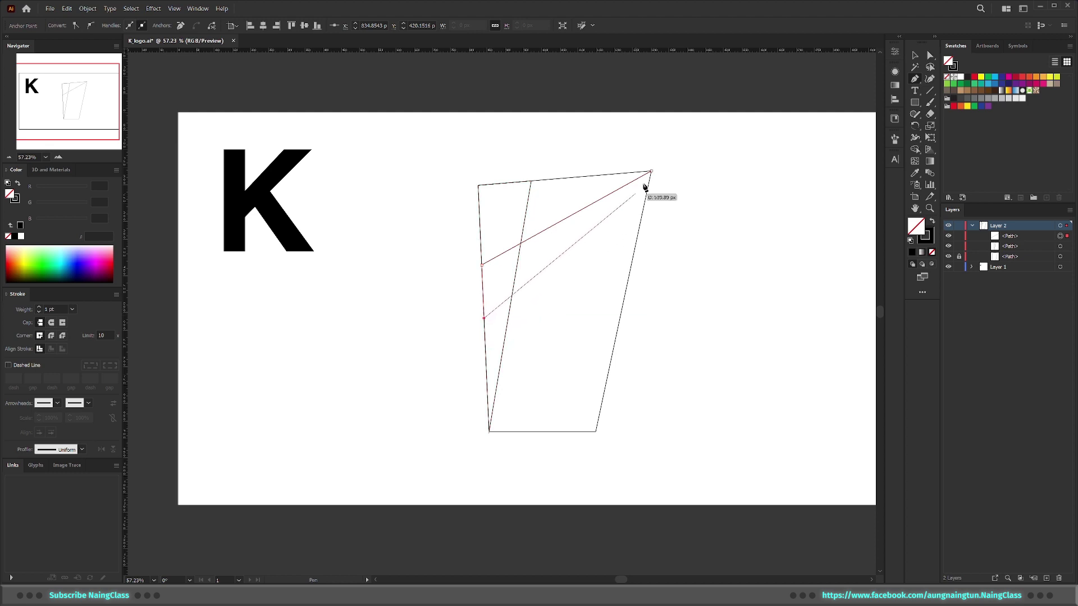
pyautogui.click(652, 171)
# Step: Lower the wedge's bottom anchor on the left edge slightly
pyautogui.press('a')
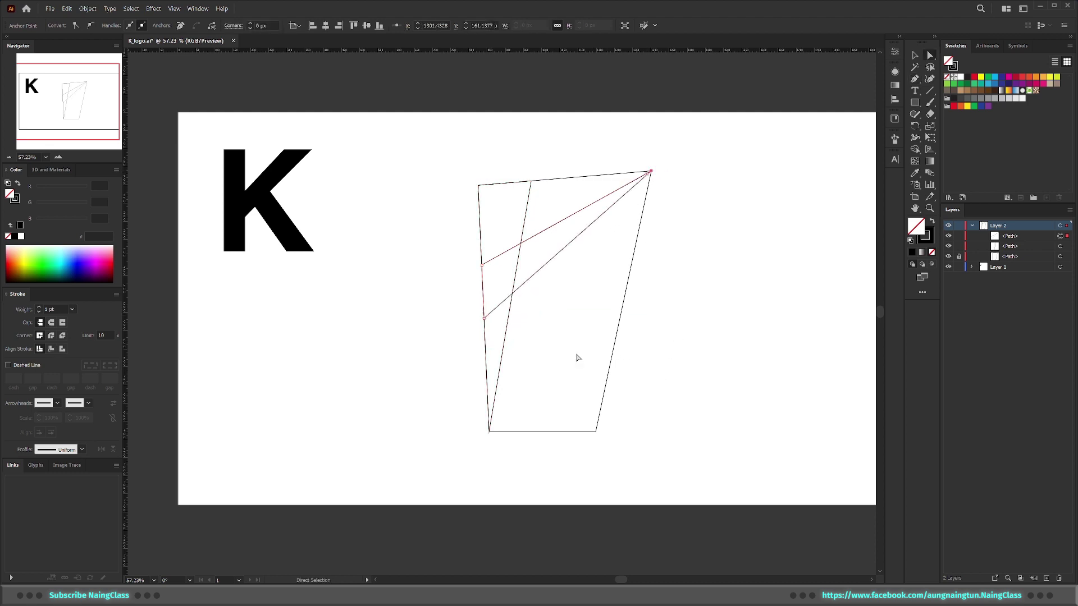
pyautogui.click(528, 181)
pyautogui.click(514, 253)
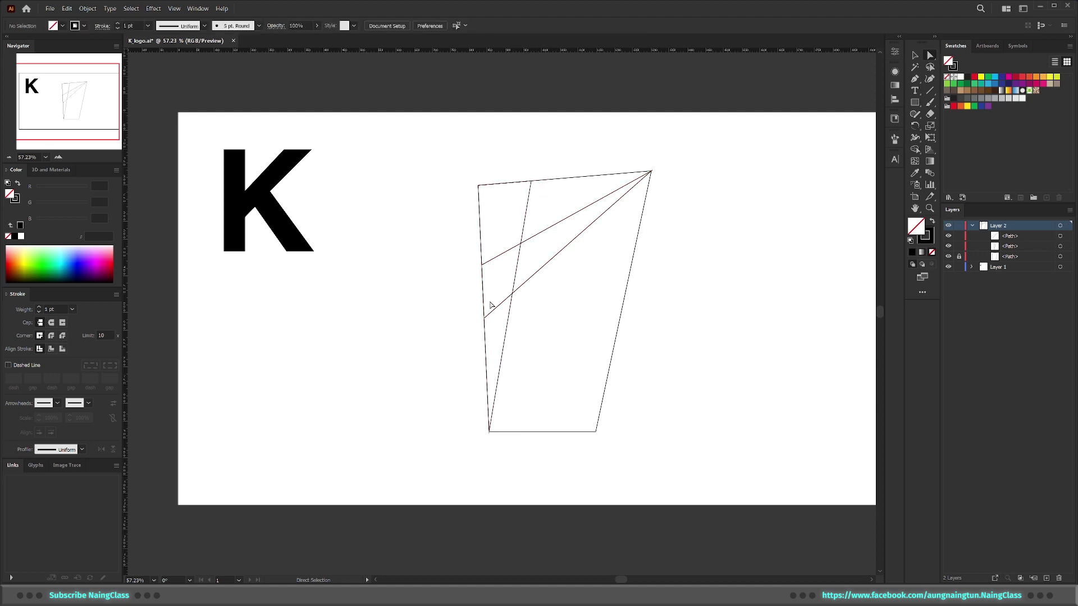
pyautogui.click(485, 318)
pyautogui.click(485, 319)
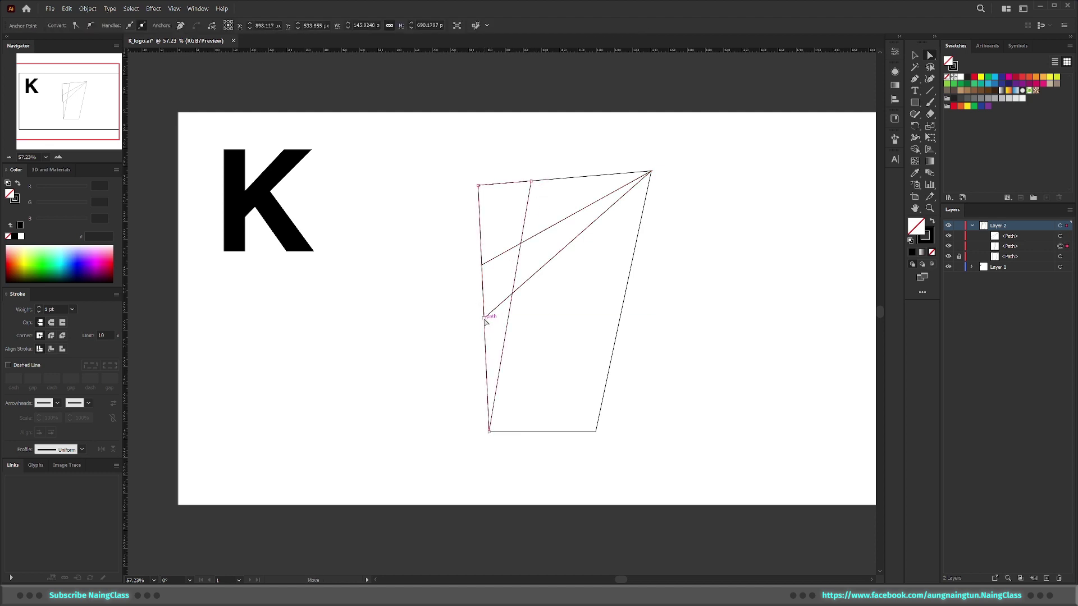
pyautogui.moveTo(485, 322)
pyautogui.mouseDown()
pyautogui.moveTo(505, 306)
pyautogui.moveTo(486, 326)
pyautogui.mouseUp()
pyautogui.click(560, 341)
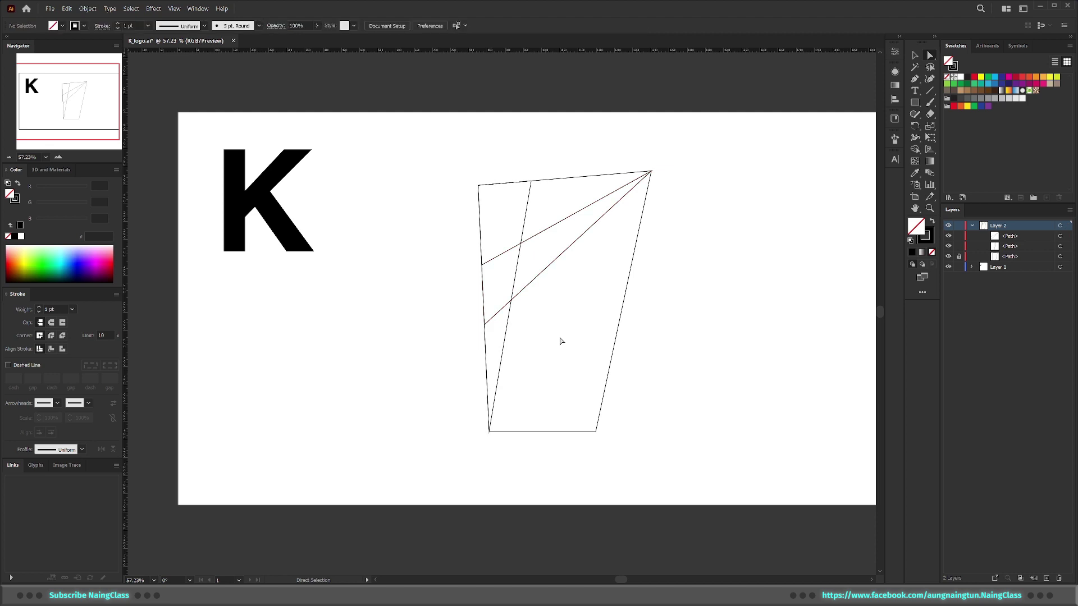
pyautogui.press('p')
# Step: Draw a closed chevron from the bottom-right corner up to a peak and two left-edge points
pyautogui.click(596, 432)
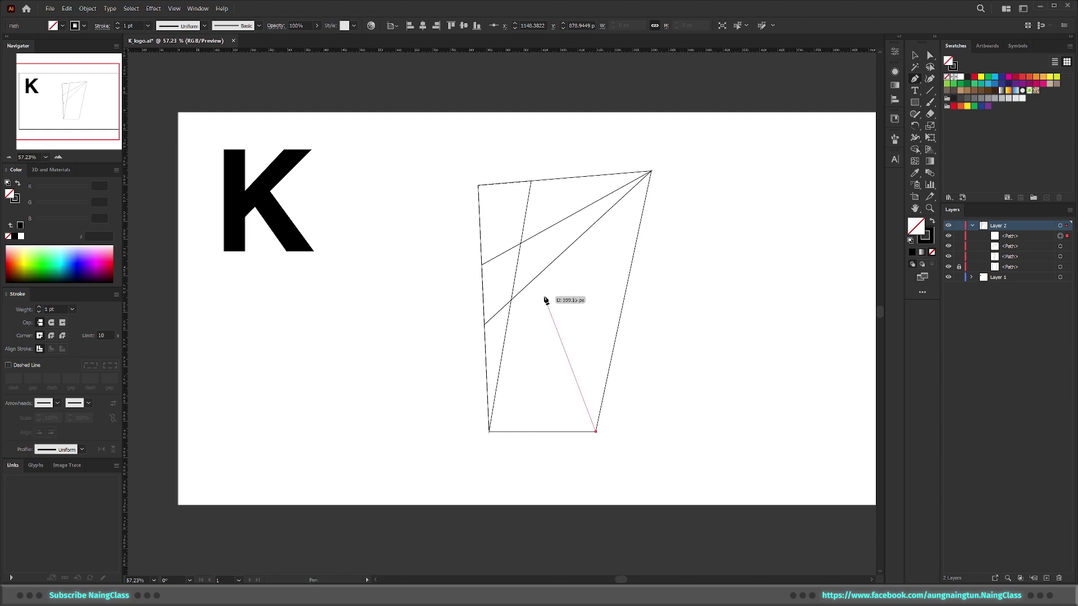
pyautogui.click(539, 289)
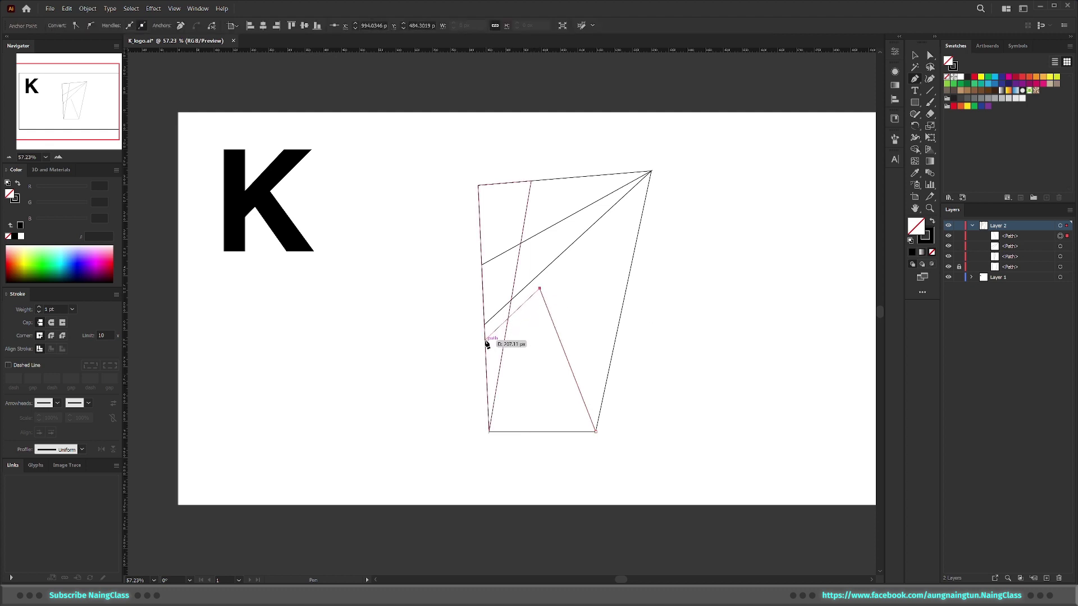
pyautogui.click(485, 340)
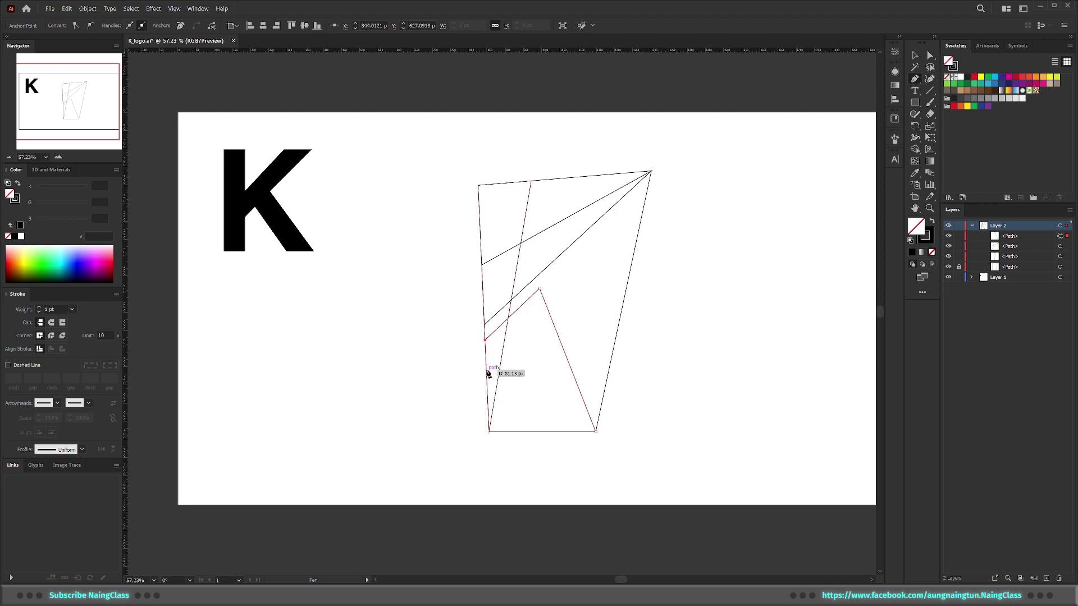
pyautogui.click(486, 370)
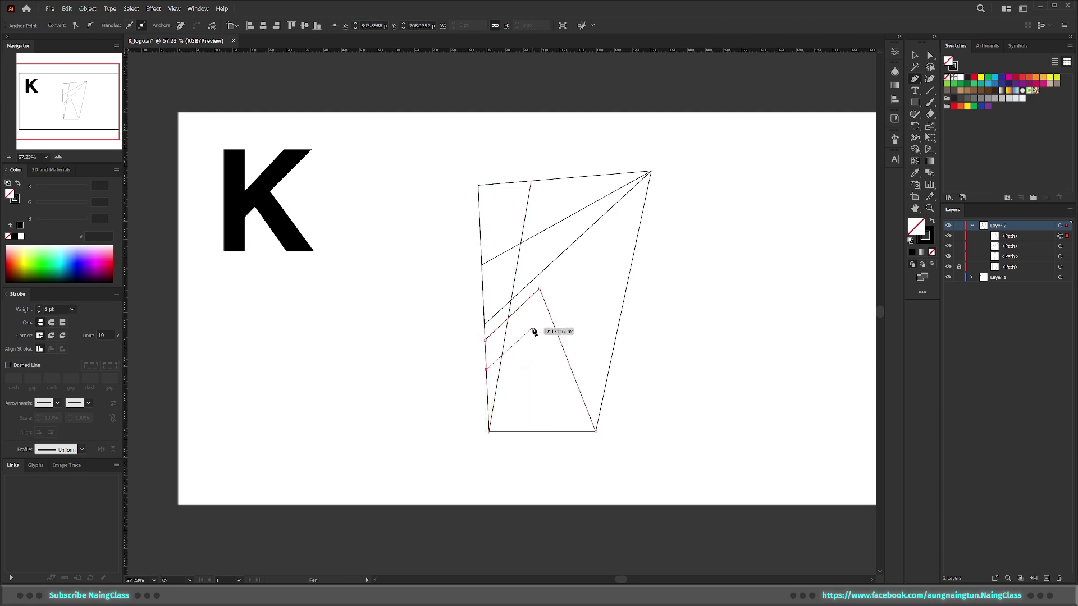
pyautogui.click(531, 332)
pyautogui.click(596, 432)
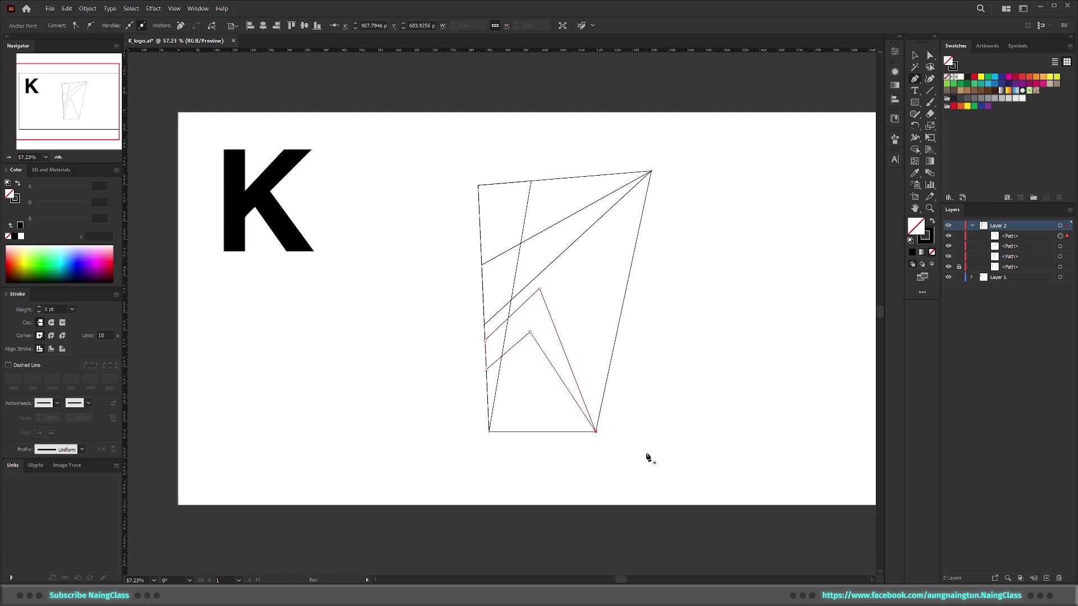
pyautogui.press('v')
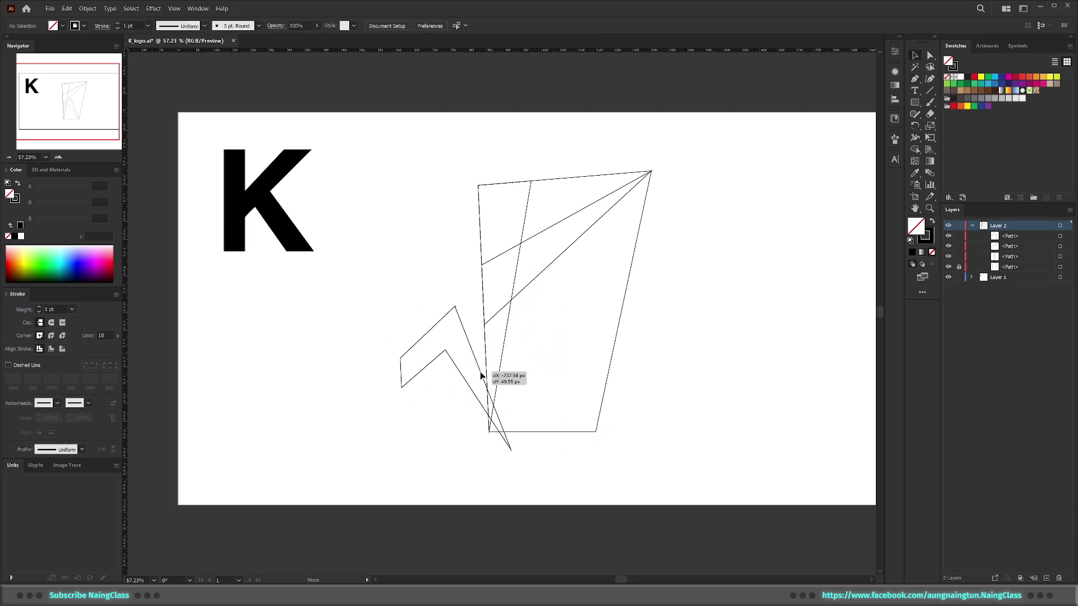
# Step: Test-move the chevron and another facet, undoing both moves
pyautogui.moveTo(565, 355); pyautogui.dragTo(544, 361)
pyautogui.hotkey('ctrl', 'z')
pyautogui.moveTo(541, 237); pyautogui.dragTo(448, 248)
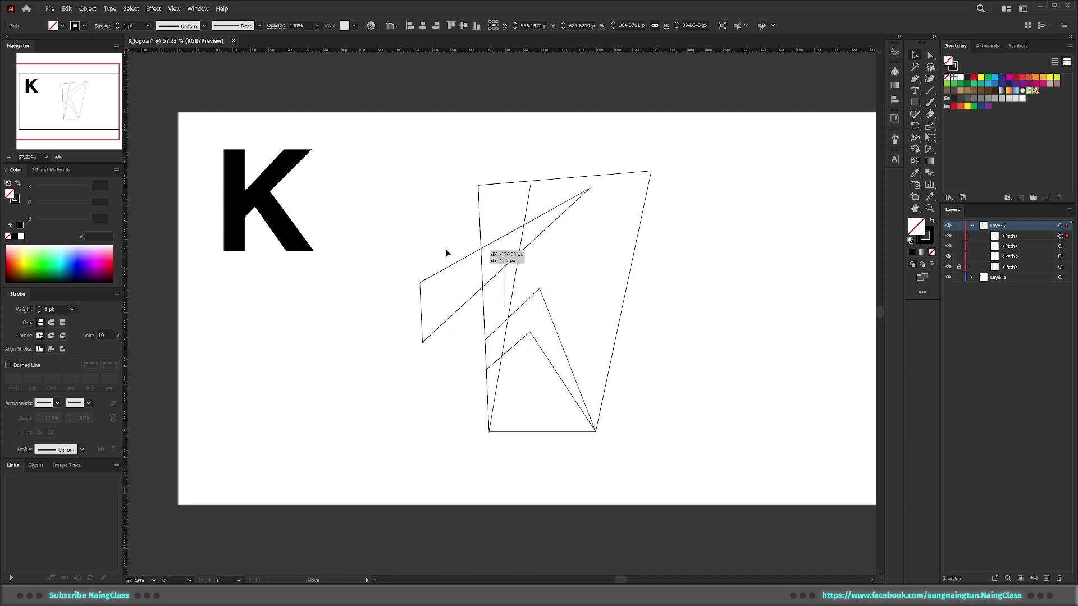
pyautogui.hotkey('ctrl', 'z')
pyautogui.click(660, 368)
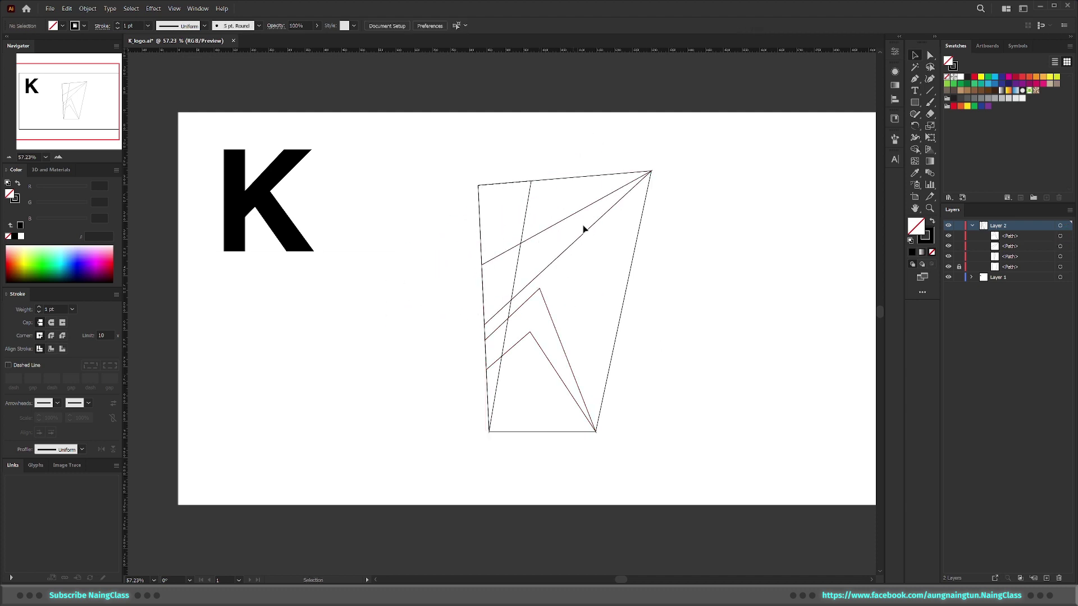
# Step: Zoom in and raise the chevron's lower-left anchor slightly onto the left edge
pyautogui.scroll(3, 522, 348)
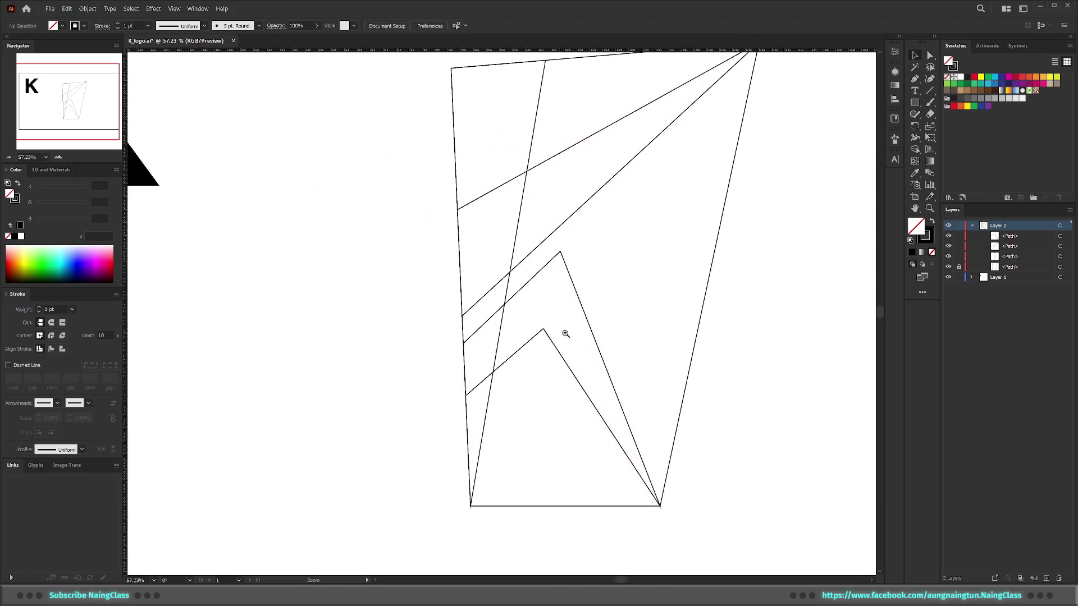
pyautogui.scroll(2, 566, 332)
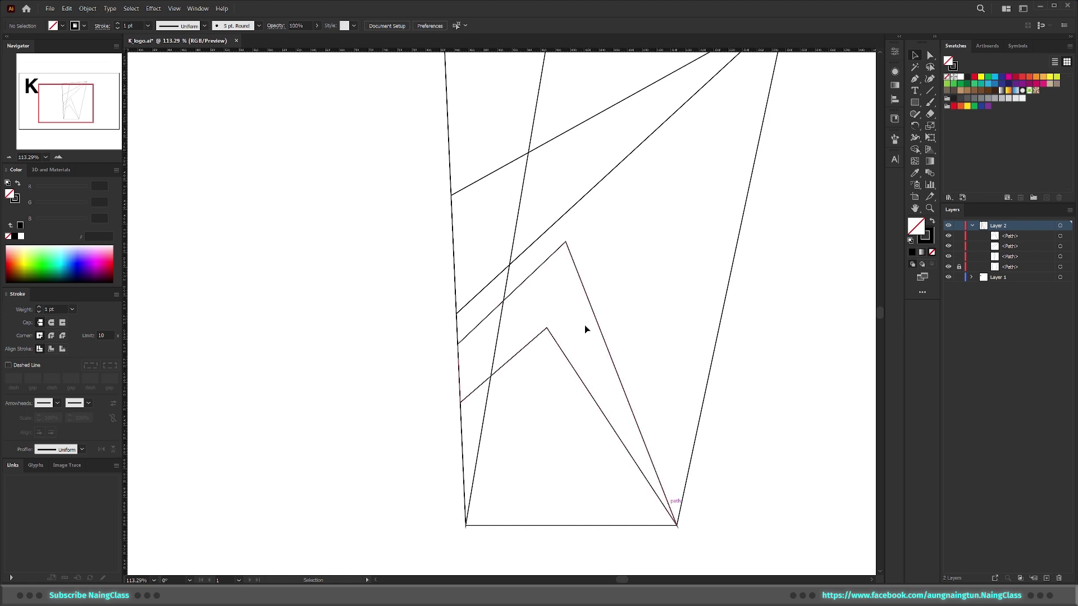
pyautogui.press('a')
pyautogui.moveTo(559, 323); pyautogui.dragTo(526, 356)
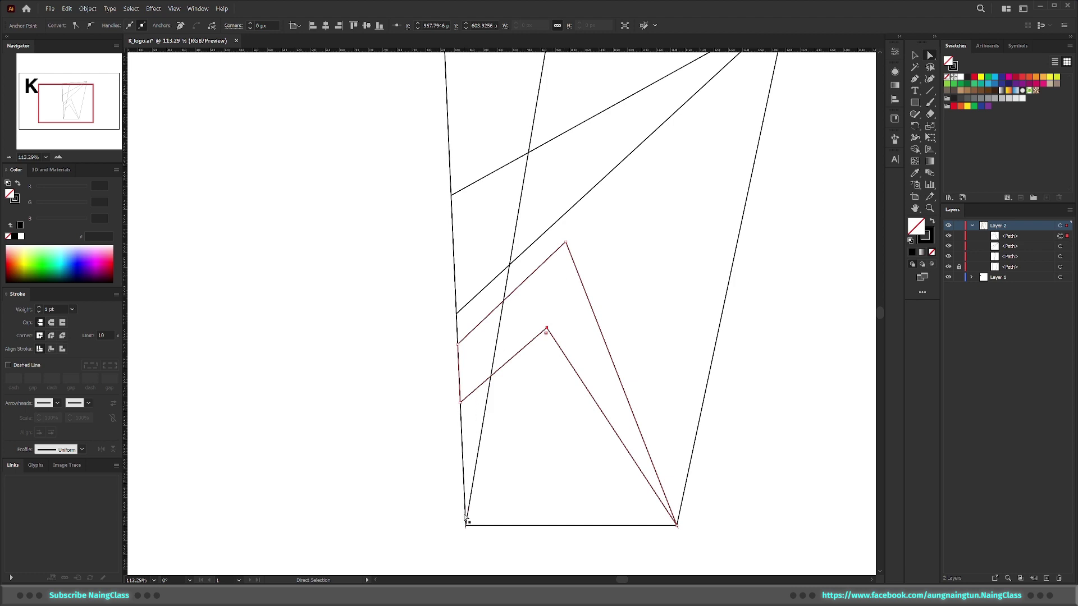
pyautogui.moveTo(461, 403); pyautogui.dragTo(460, 397)
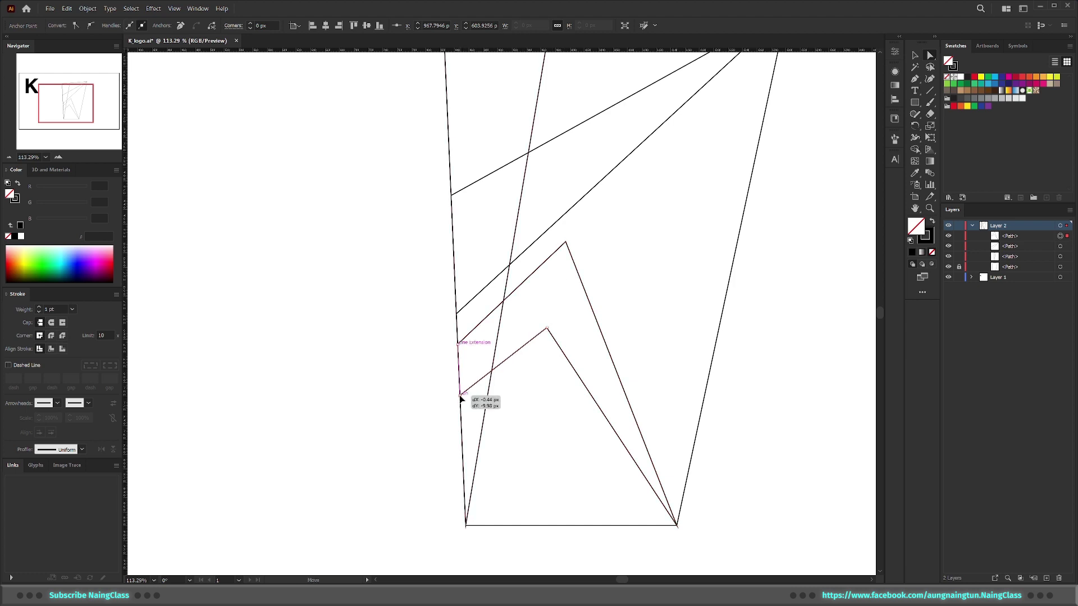
pyautogui.click(555, 395)
# Step: Zoom back out and start a new Pen path on the outline's upper left edge
pyautogui.scroll(-2, 527, 348)
pyautogui.scroll(2, 528, 354)
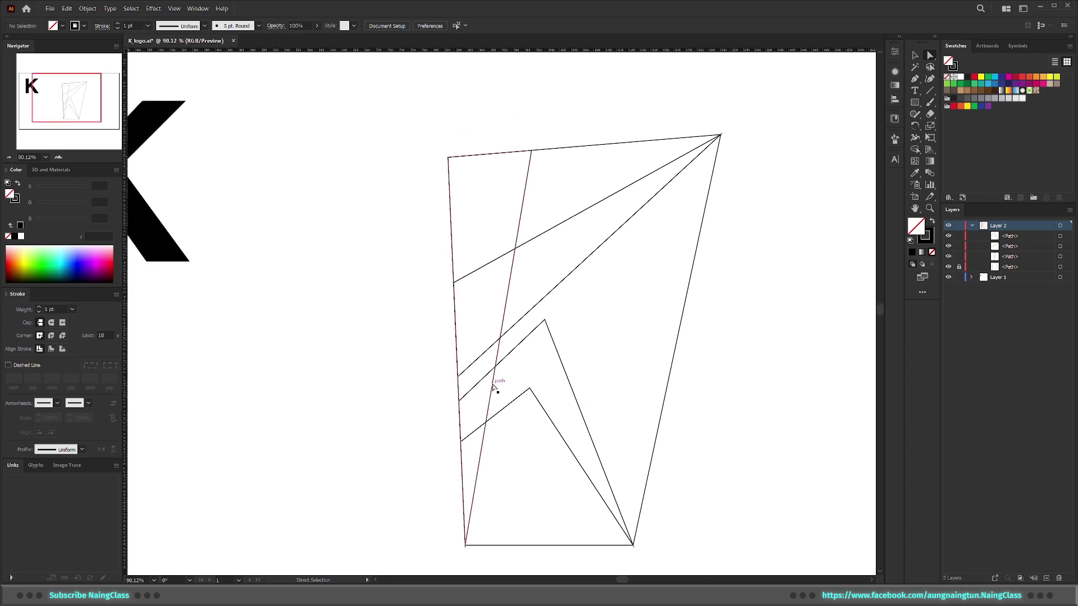
pyautogui.press('p')
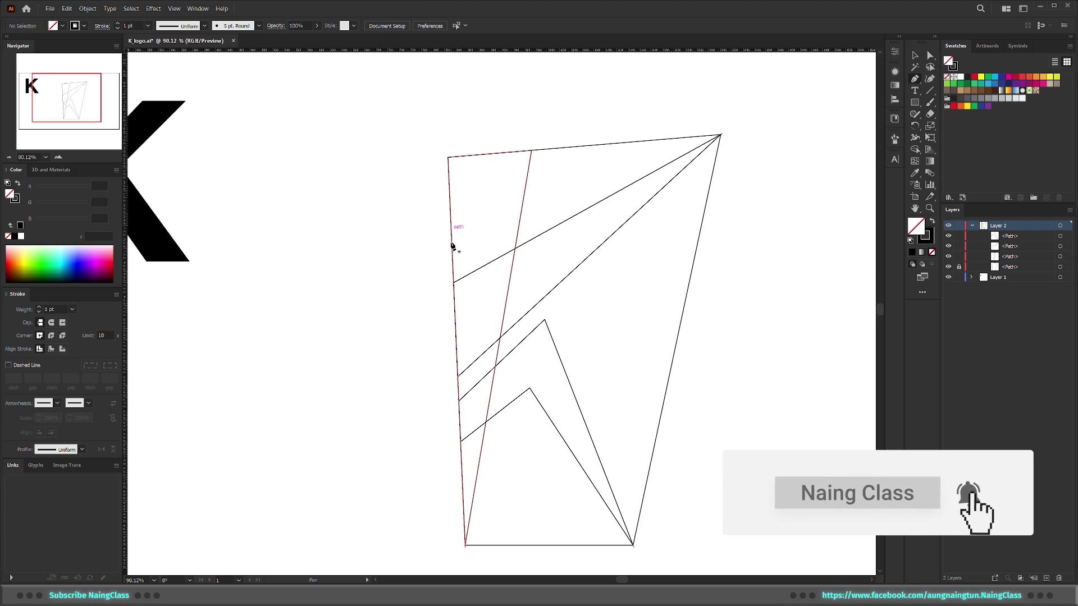
pyautogui.click(452, 241)
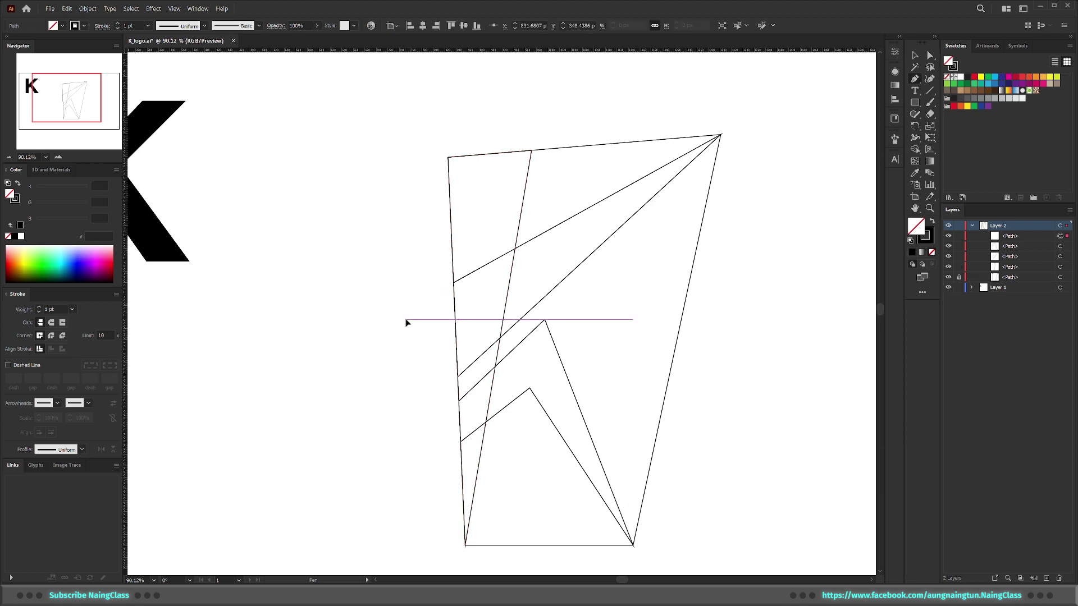
# Step: Close a triangular arm jutting left from the outline's left edge
pyautogui.click(405, 320)
pyautogui.click(458, 375)
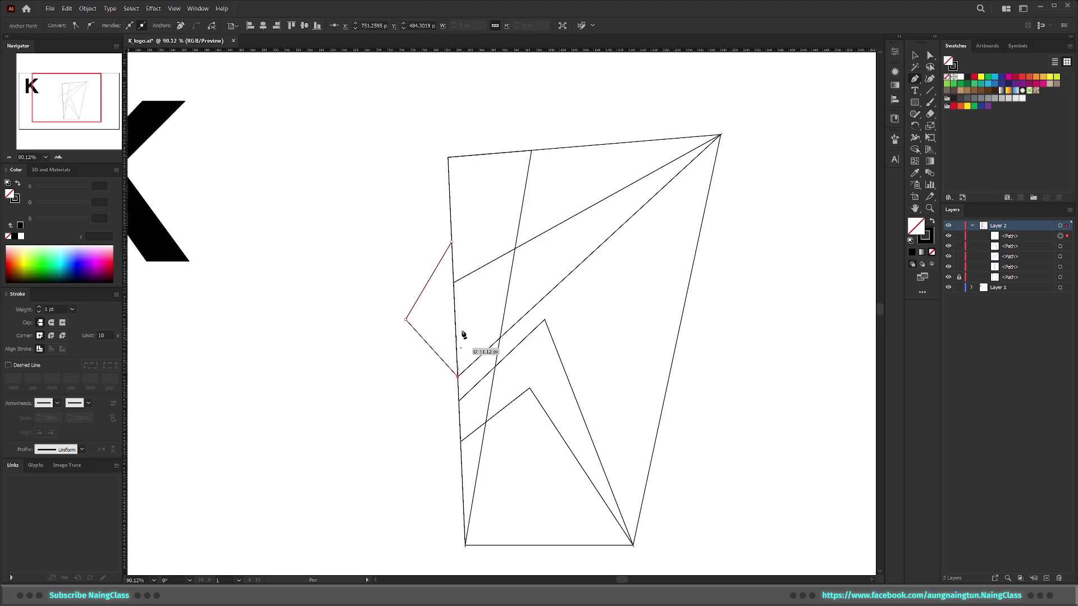
pyautogui.click(453, 243)
pyautogui.press('v')
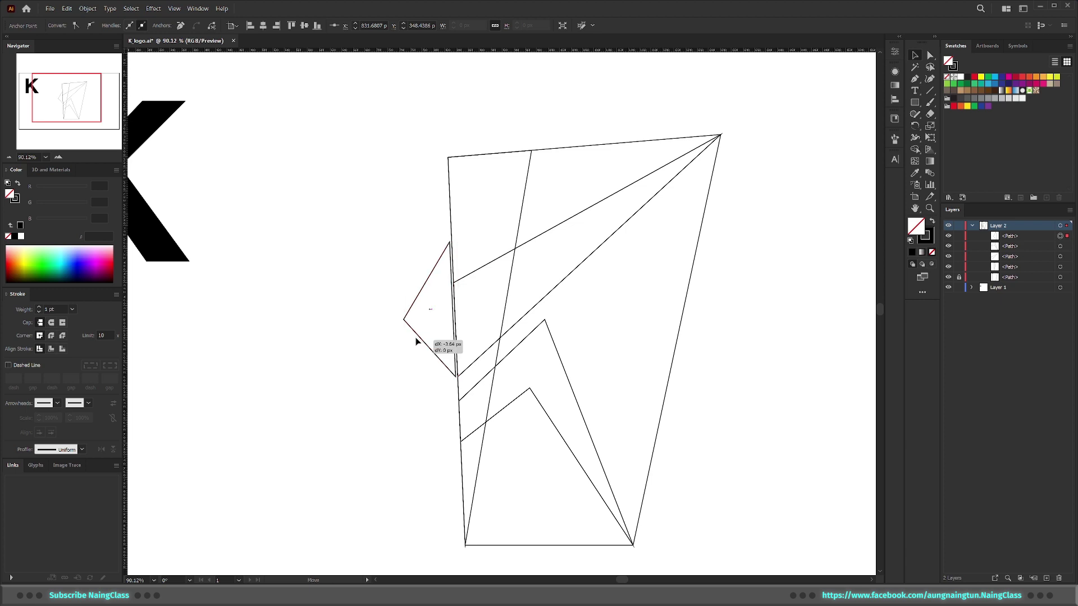
pyautogui.click(396, 401)
# Step: Zoom in and draw the inner arm line from the left edge out and back
pyautogui.press('z')
pyautogui.click(454, 300)
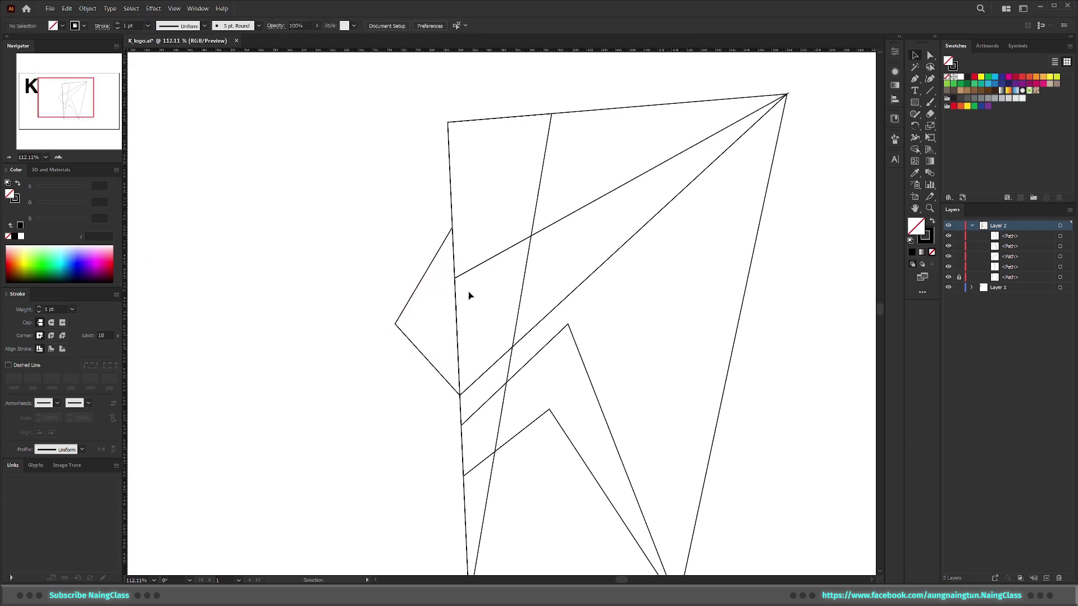
pyautogui.press('p')
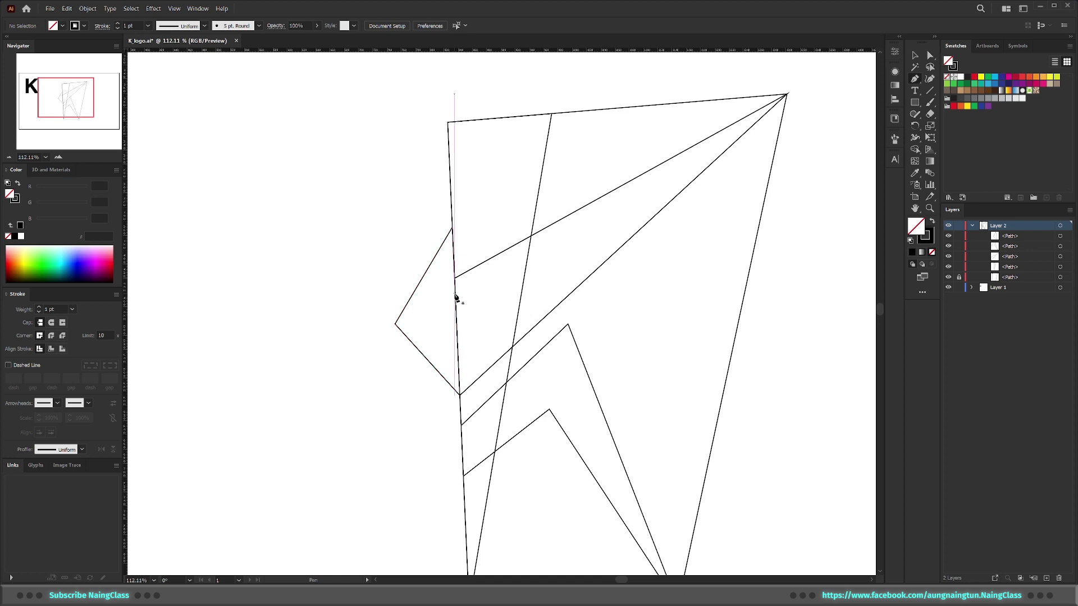
pyautogui.click(455, 294)
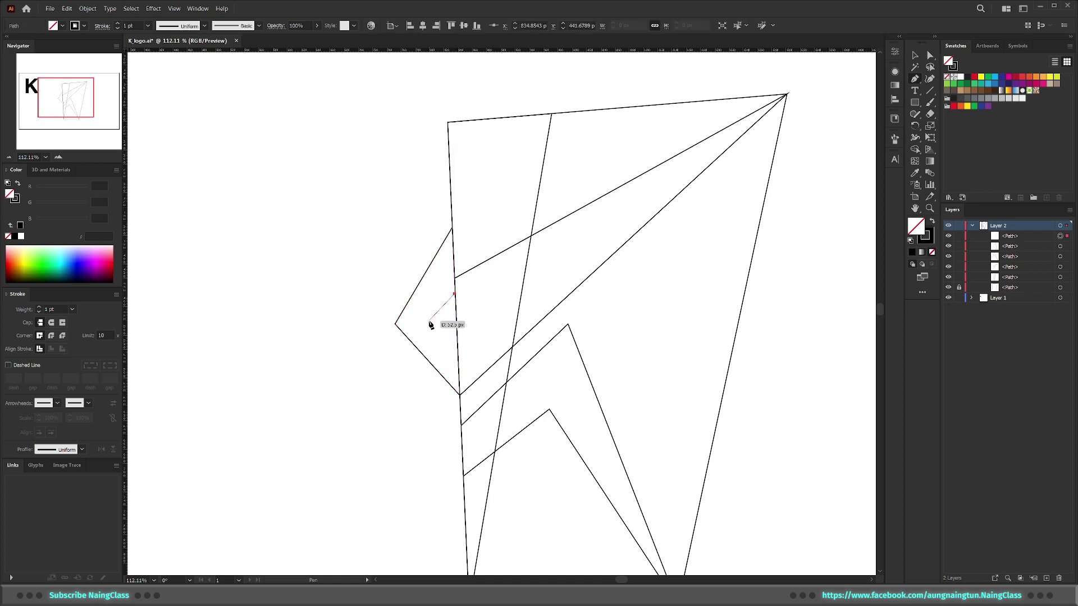
pyautogui.click(428, 322)
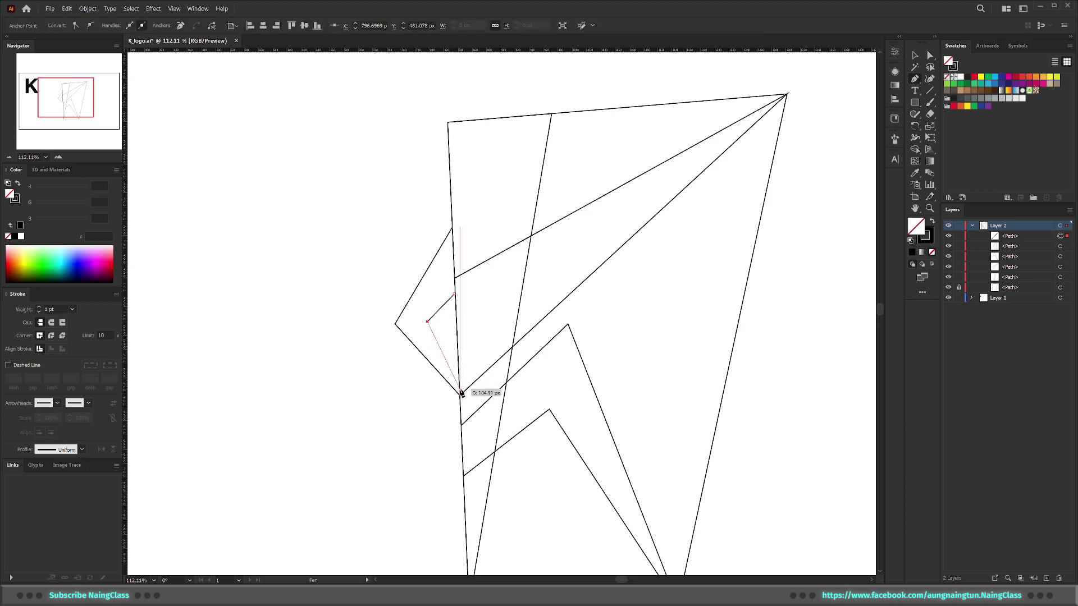
pyautogui.click(460, 393)
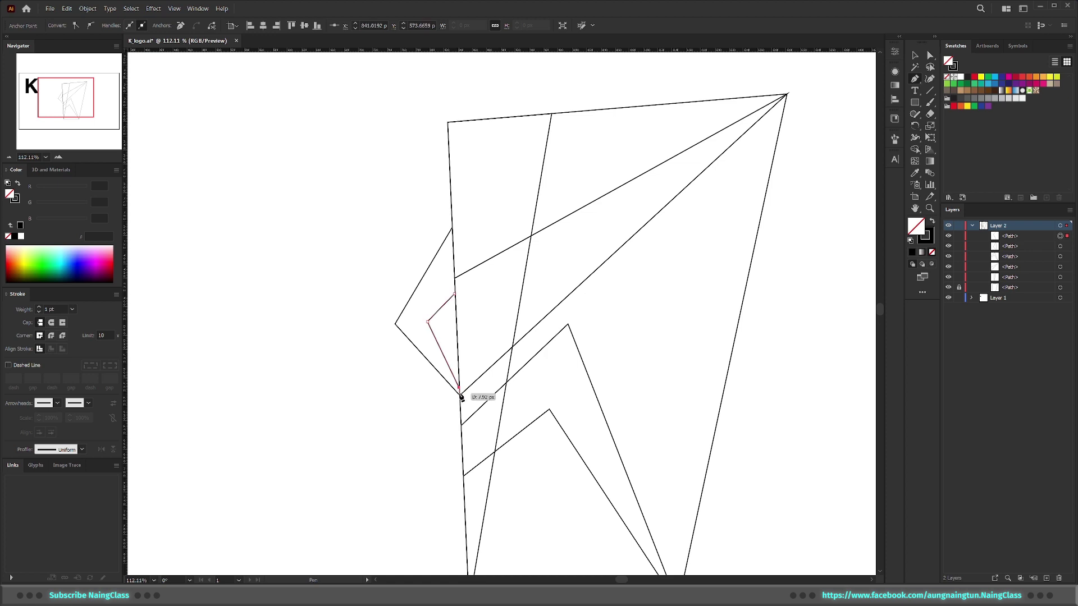
pyautogui.press('v')
pyautogui.click(428, 418)
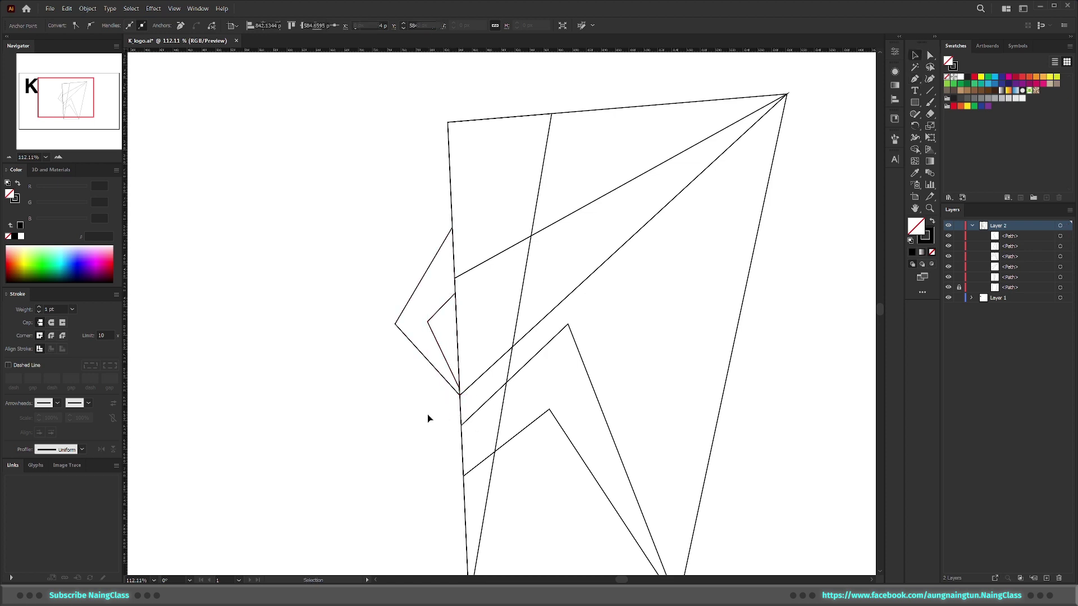
# Step: Switch to Outline view and magnify the arm's lower vertex
pyautogui.hotkey('ctrl', 'y')
pyautogui.press('z')
pyautogui.moveTo(464, 385)
pyautogui.mouseDown()
pyautogui.moveTo(608, 421)
pyautogui.moveTo(617, 408)
pyautogui.mouseUp()
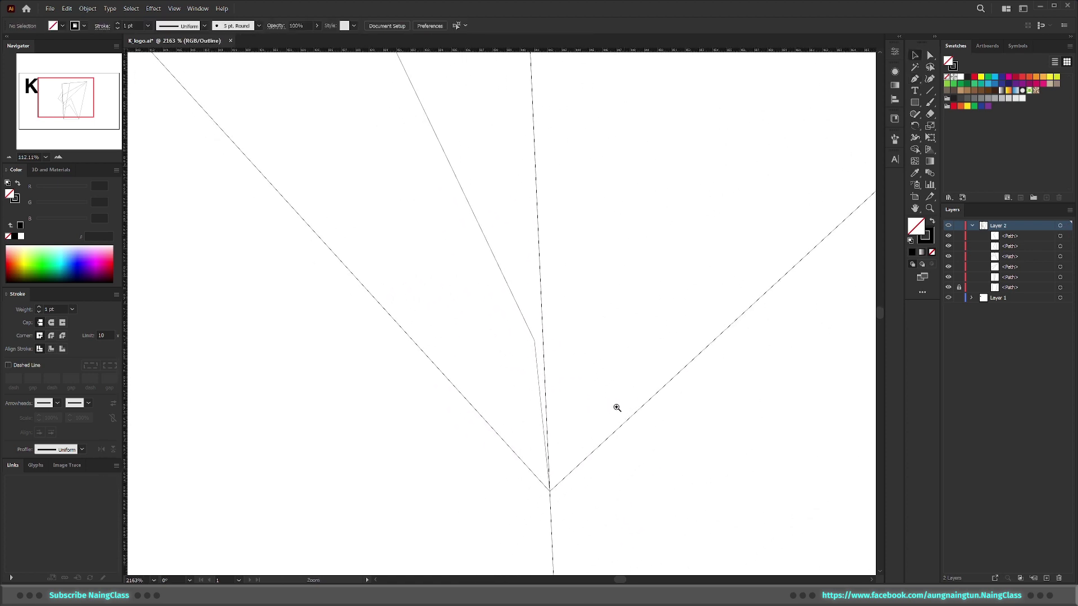
# Step: Drag the inner line's stray corner right onto the left edge
pyautogui.press('v')
pyautogui.press('a')
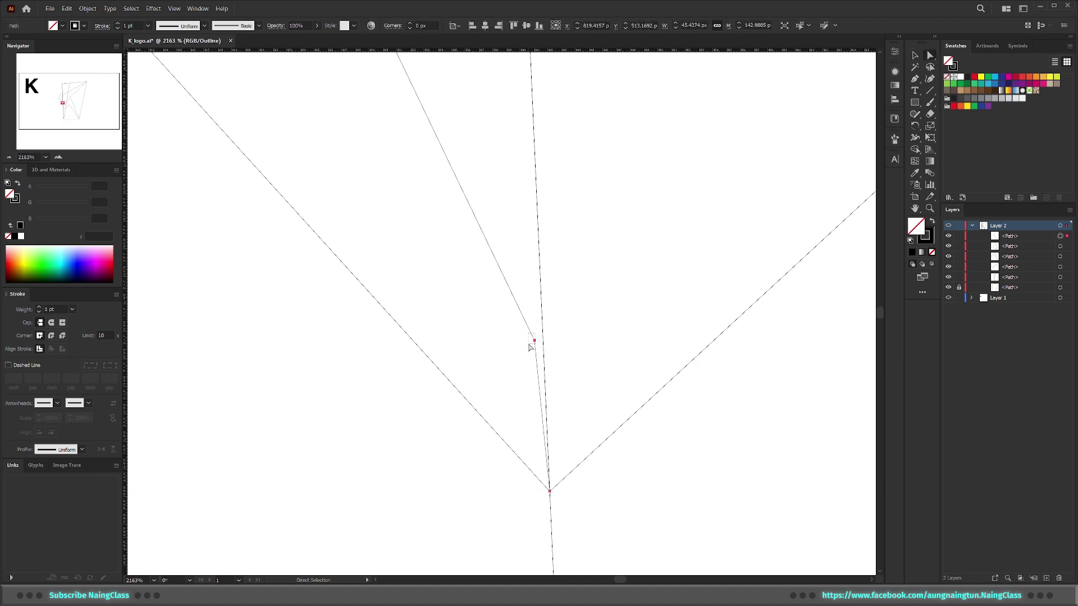
pyautogui.click(532, 341)
pyautogui.moveTo(535, 343); pyautogui.dragTo(545, 342)
pyautogui.click(580, 425)
# Step: Return to Preview mode and zoom back out
pyautogui.scroll(-5, 630, 368)
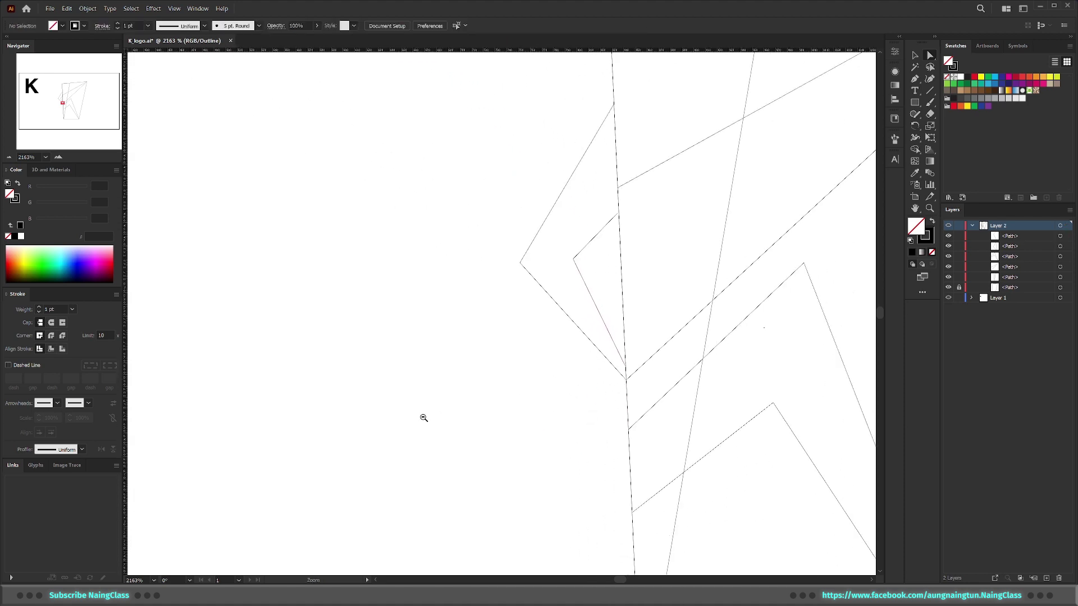
pyautogui.scroll(-5, 423, 418)
pyautogui.scroll(-2, 522, 185)
pyautogui.scroll(2, 479, 272)
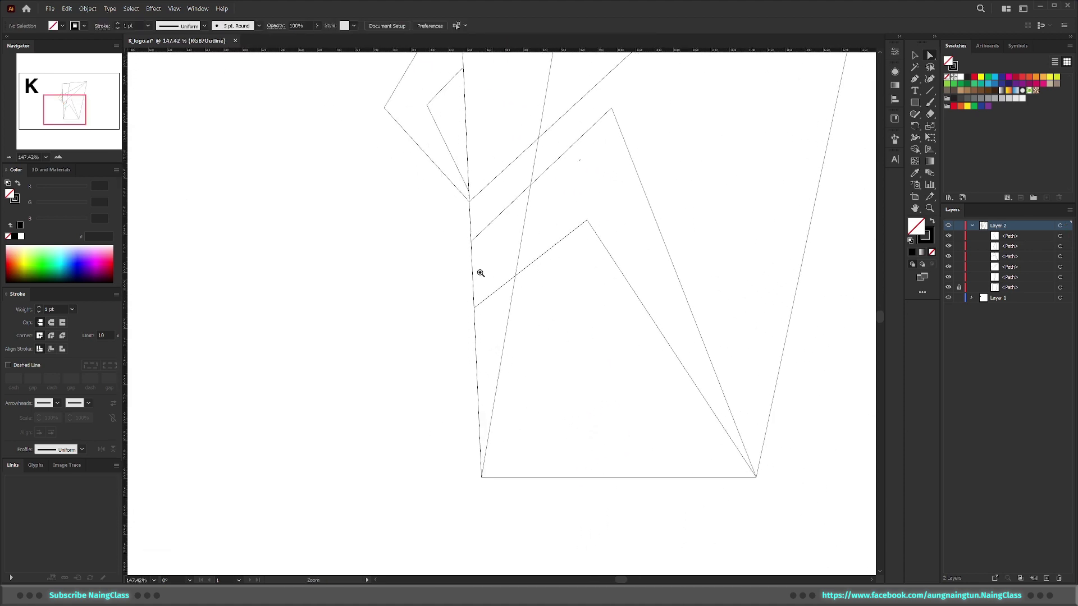
pyautogui.scroll(2, 523, 214)
pyautogui.scroll(1, 508, 135)
pyautogui.scroll(1, 419, 220)
pyautogui.hotkey('ctrl', 'y')
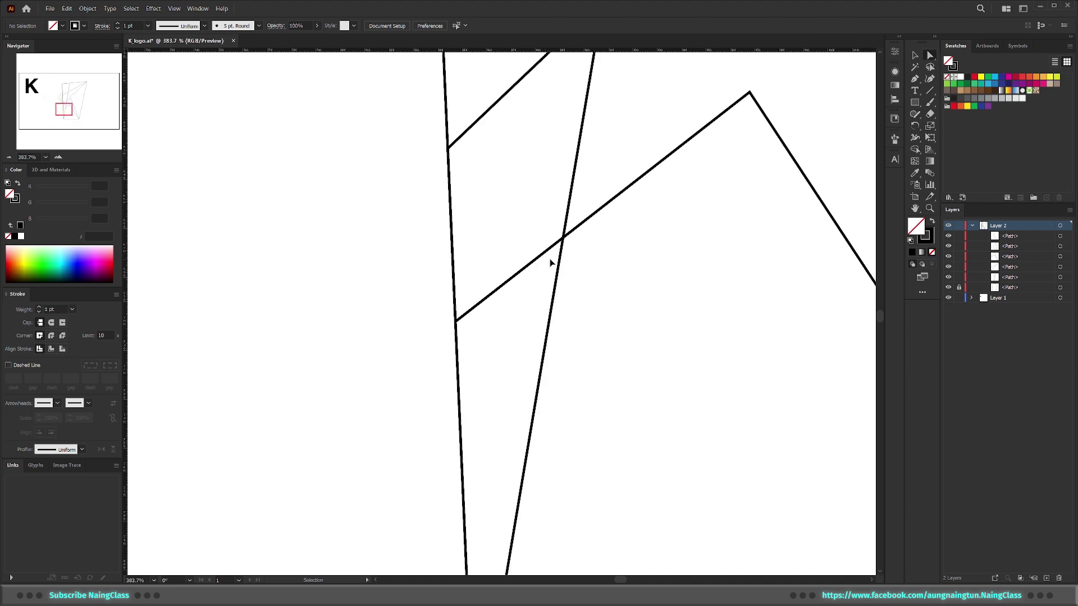
pyautogui.scroll(-3, 553, 265)
pyautogui.scroll(-2, 460, 274)
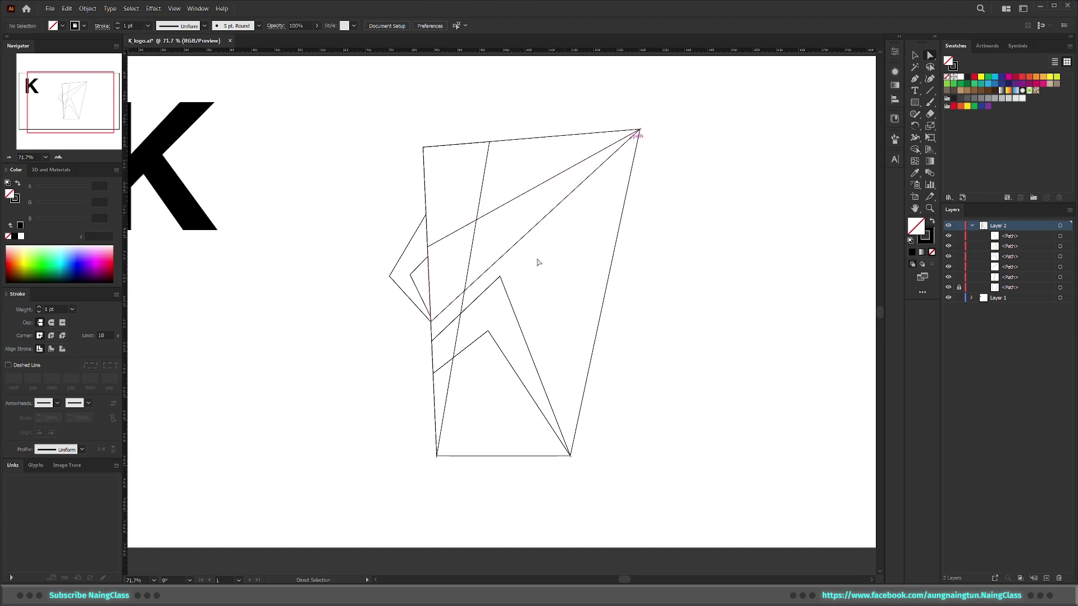
# Step: Hide the outer outline with its Layers eye icon and marquee-select the five K paths
pyautogui.click(499, 279)
pyautogui.moveTo(500, 278); pyautogui.dragTo(498, 272)
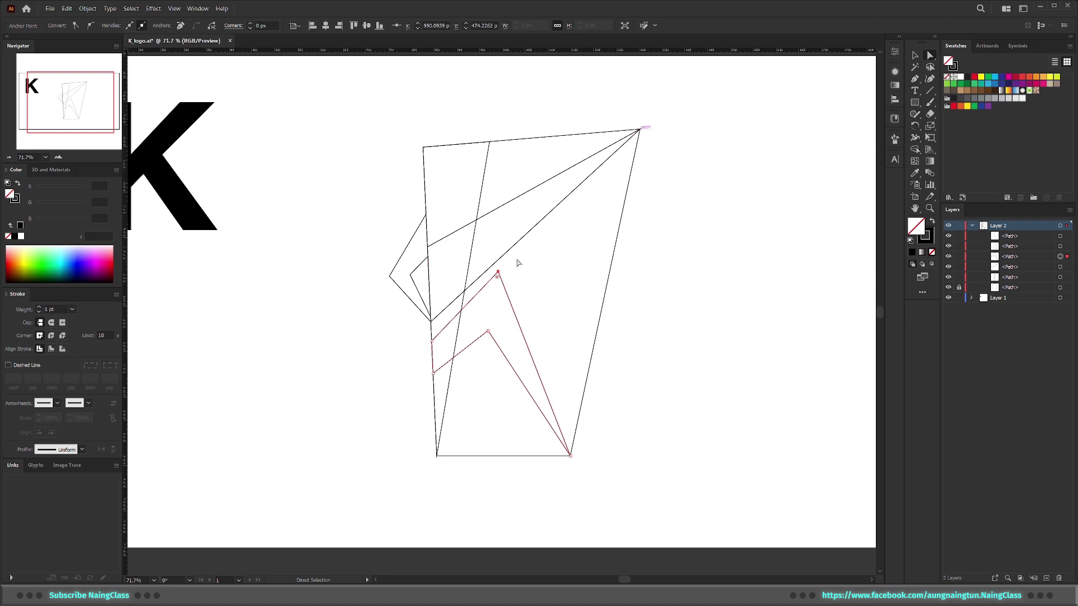
pyautogui.click(563, 261)
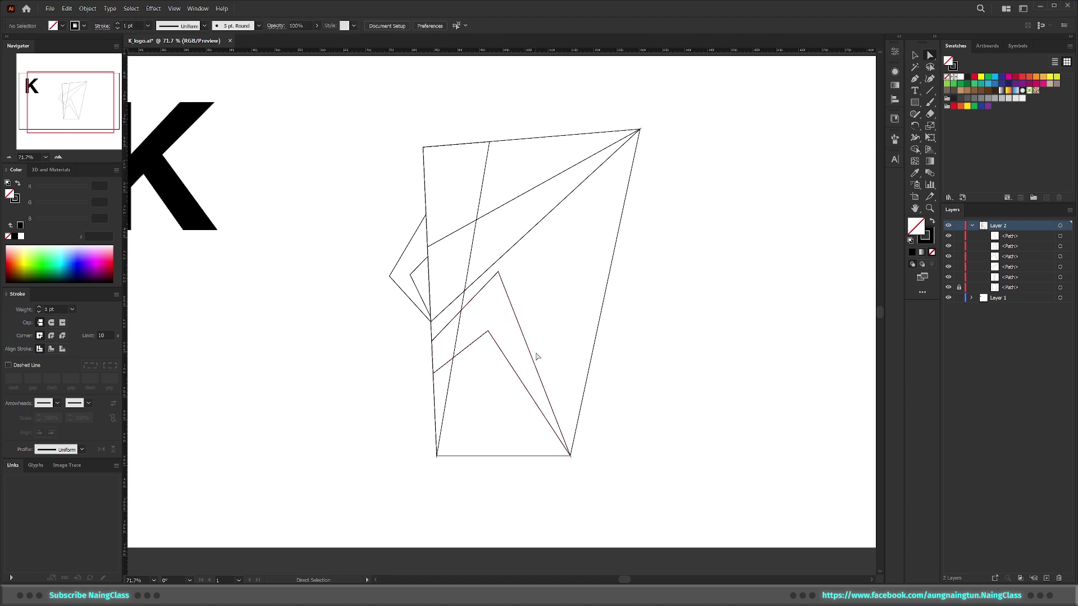
pyautogui.click(948, 288)
pyautogui.press('v')
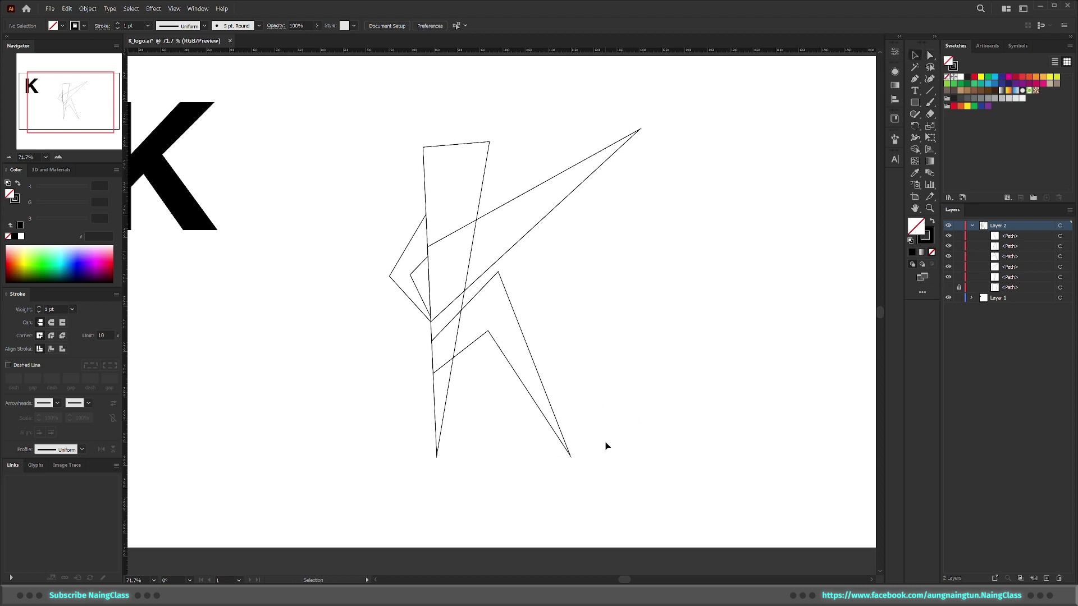
pyautogui.moveTo(521, 400); pyautogui.dragTo(385, 166)
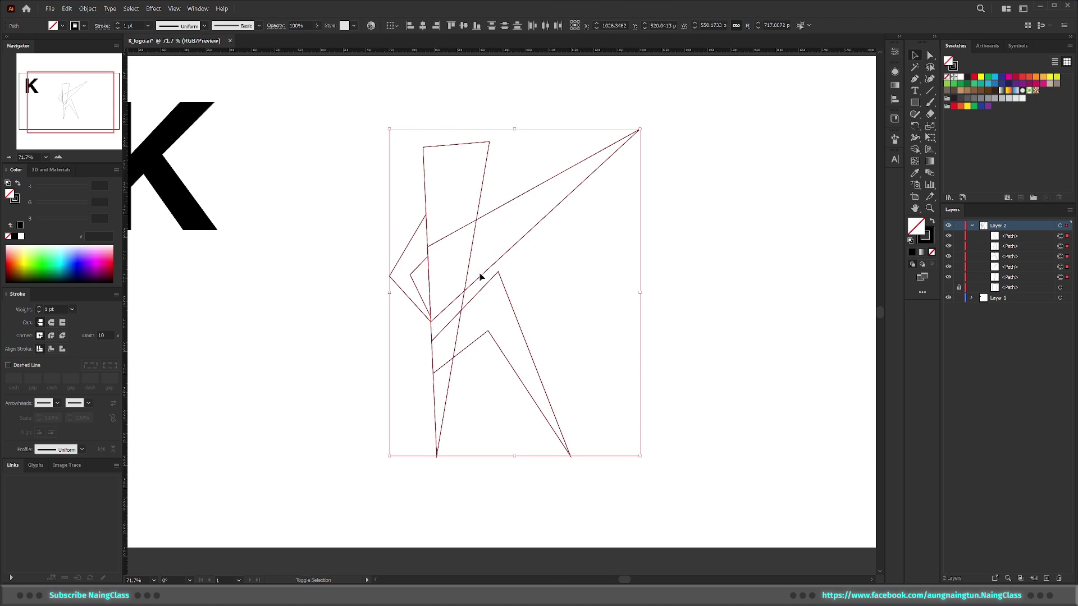
pyautogui.hotkey('shift', 'm')
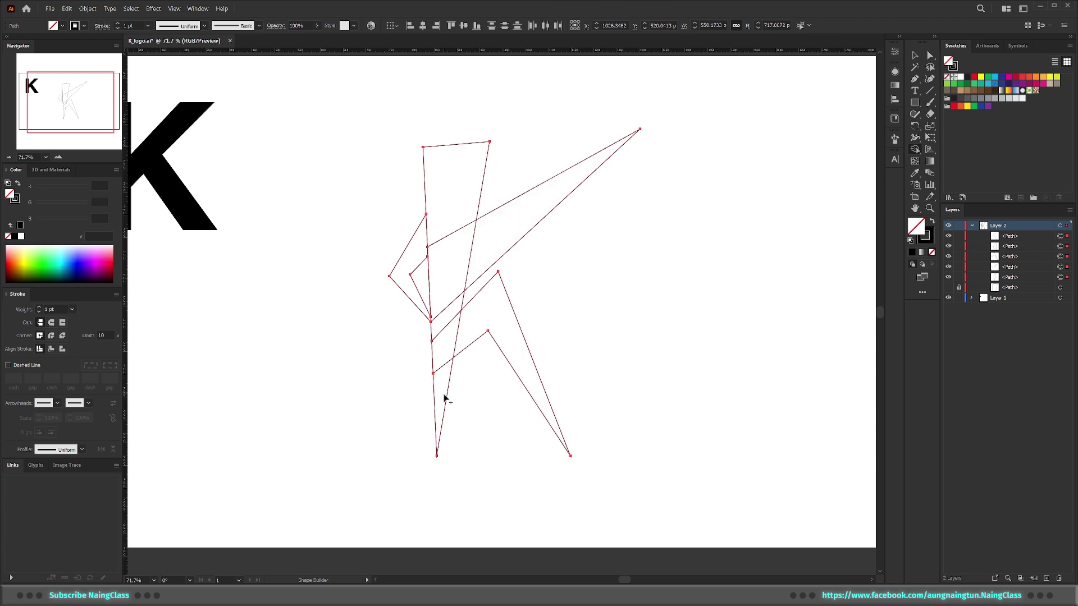
pyautogui.moveTo(444, 352); pyautogui.dragTo(487, 317)
pyautogui.moveTo(445, 324); pyautogui.dragTo(446, 330)
pyautogui.keyDown('alt'); pyautogui.scroll(4, 462, 250); pyautogui.keyUp('alt')
pyautogui.keyDown('alt'); pyautogui.scroll(1, 525, 234); pyautogui.keyUp('alt')
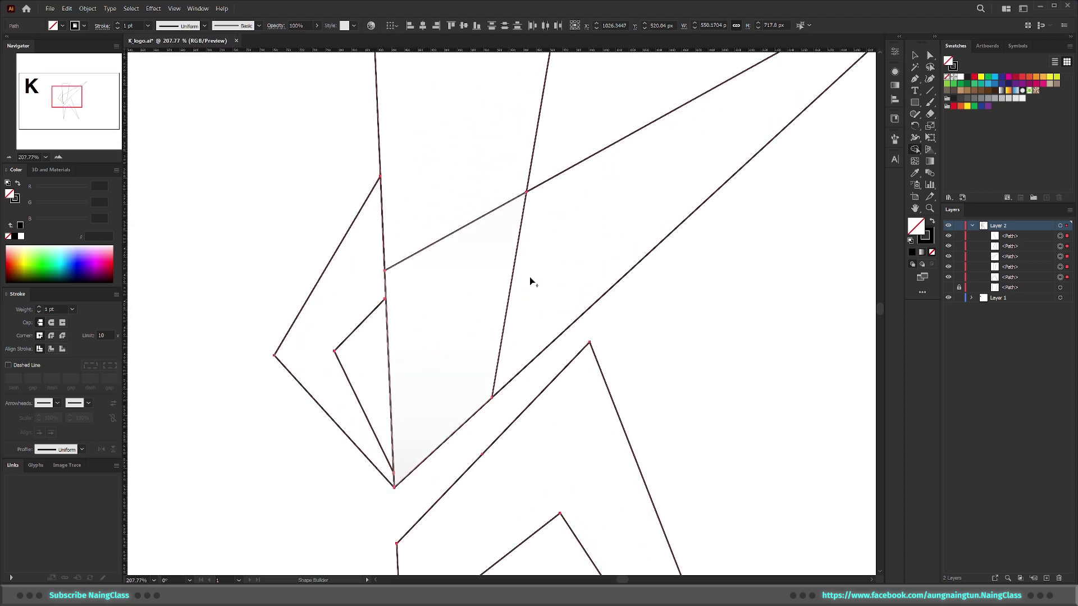
pyautogui.moveTo(588, 225); pyautogui.dragTo(355, 282)
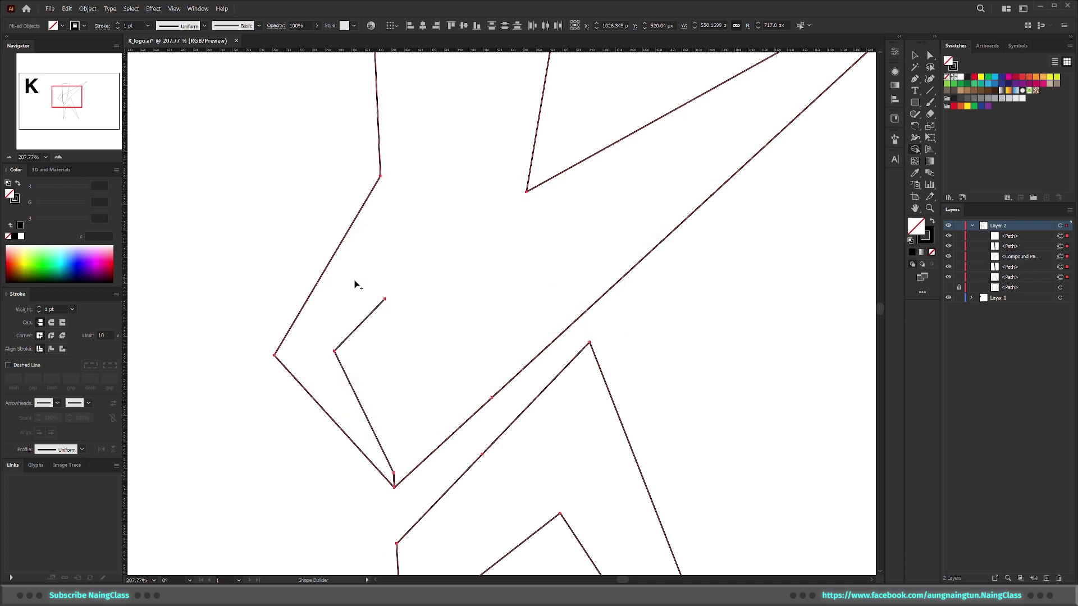
pyautogui.press('a')
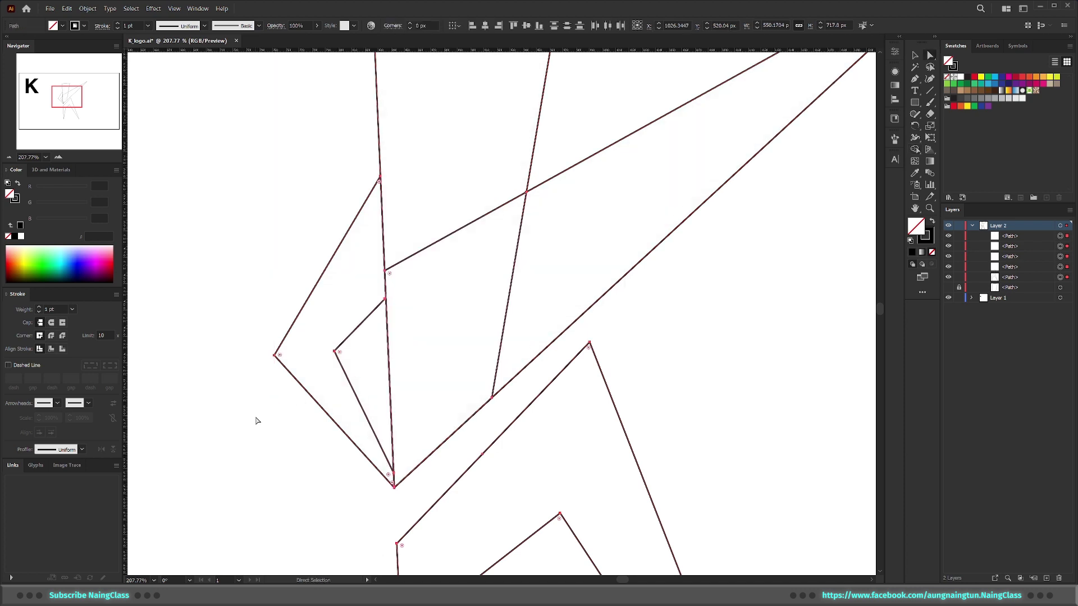
pyautogui.click(255, 421)
pyautogui.scroll(5, 375, 308)
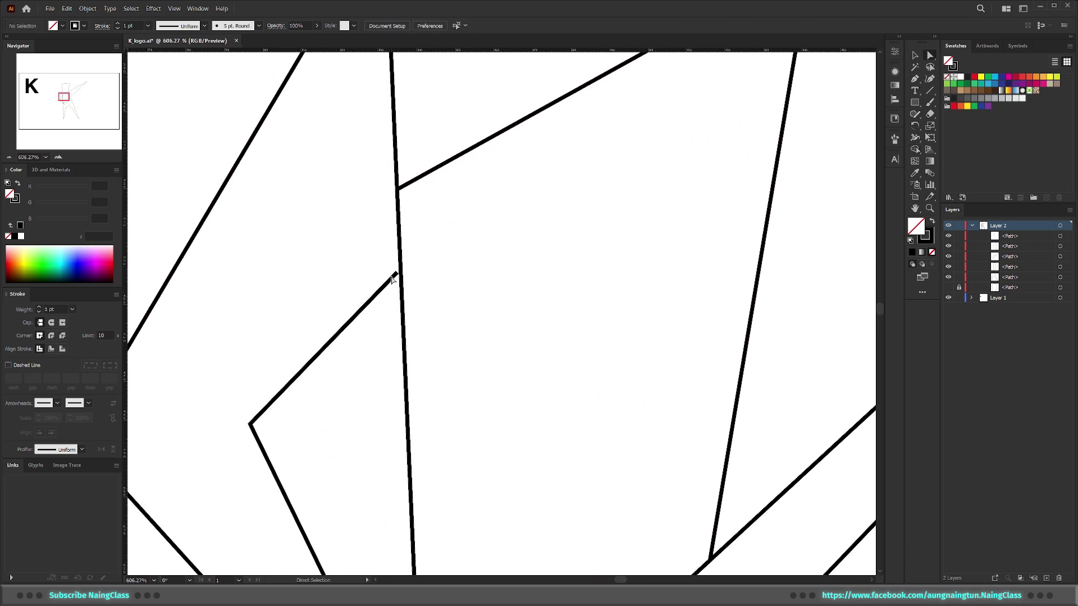
# Step: In Outline view, drag the short stroke's loose end onto the K's vertical line
pyautogui.click(397, 274)
pyautogui.hotkey('ctrl', 'y')
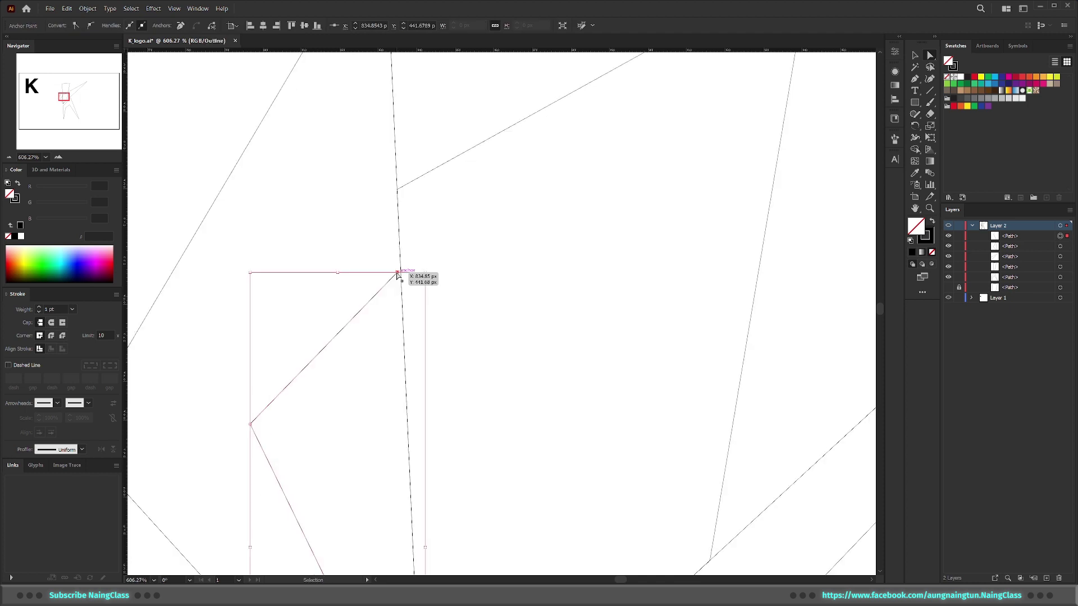
pyautogui.moveTo(397, 273); pyautogui.dragTo(403, 270)
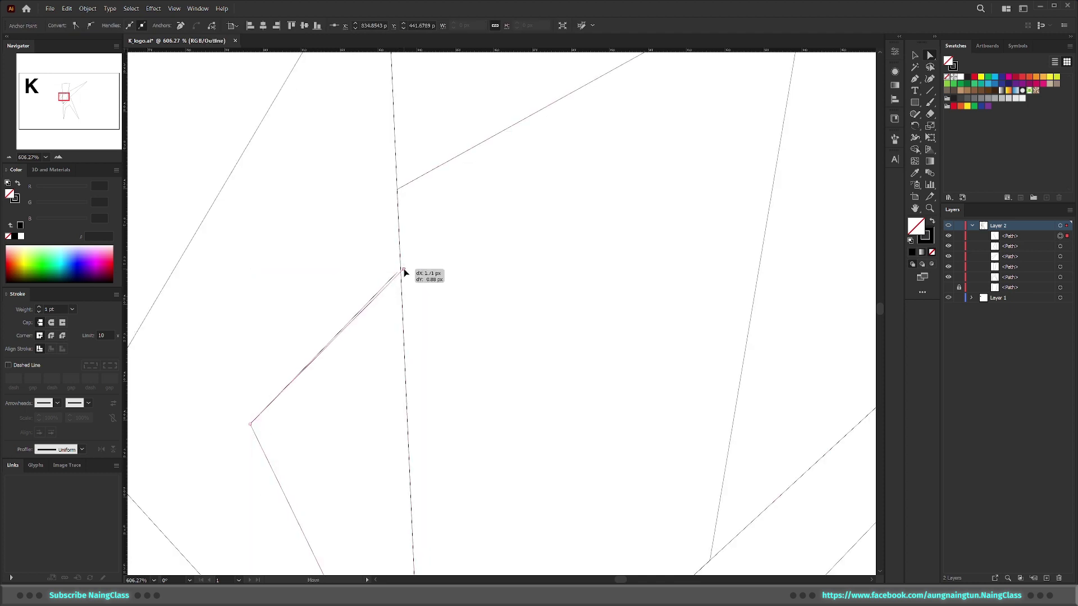
pyautogui.press('p')
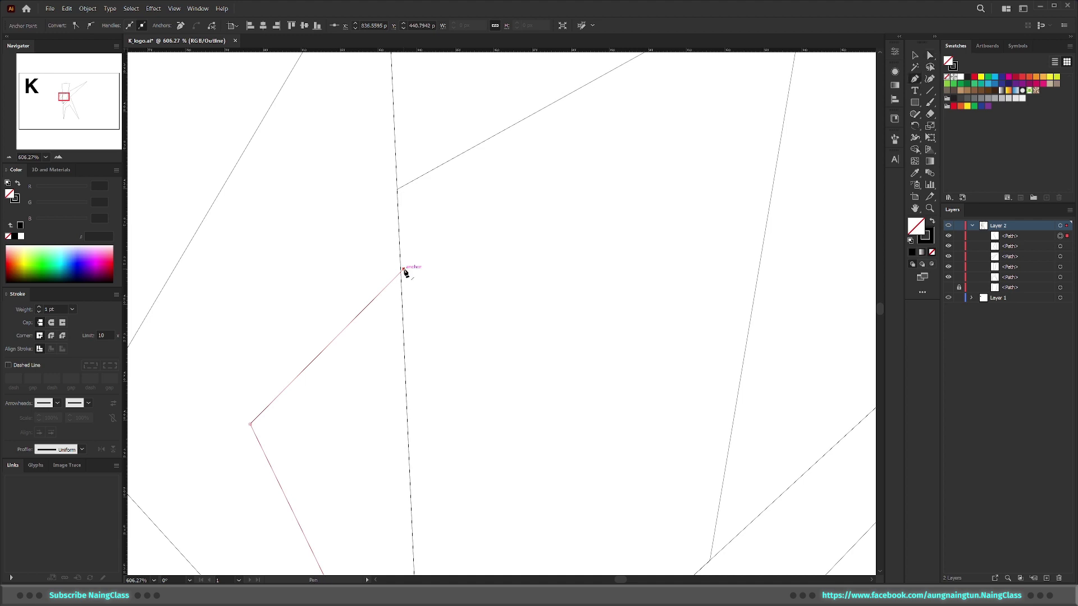
pyautogui.click(403, 271)
pyautogui.scroll(-3, 450, 414)
pyautogui.scroll(-2, 491, 306)
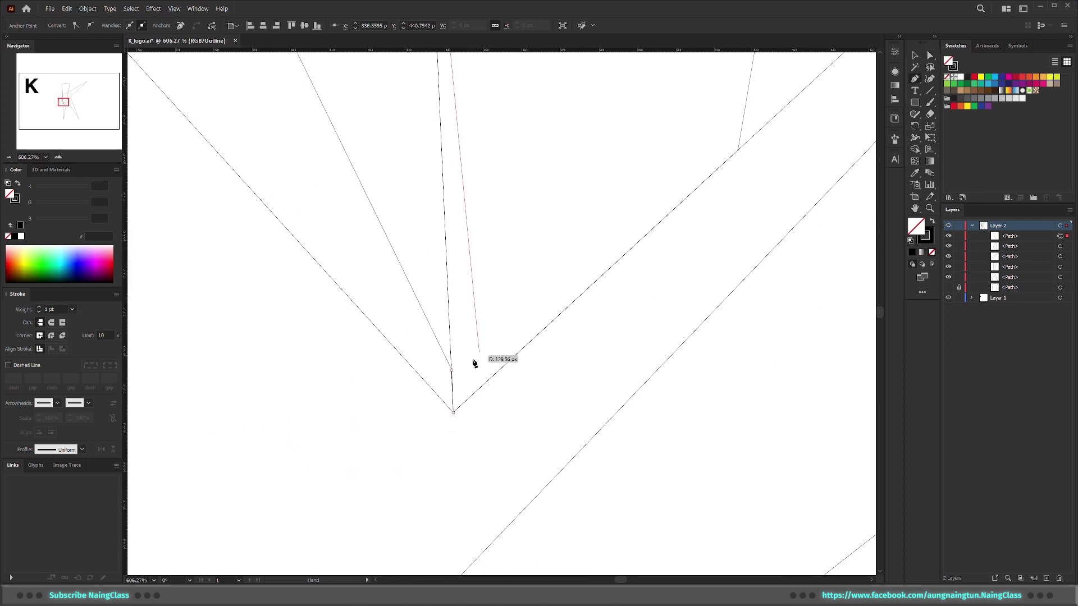
pyautogui.keyDown('ctrl'); pyautogui.click(454, 373); pyautogui.keyUp('ctrl')
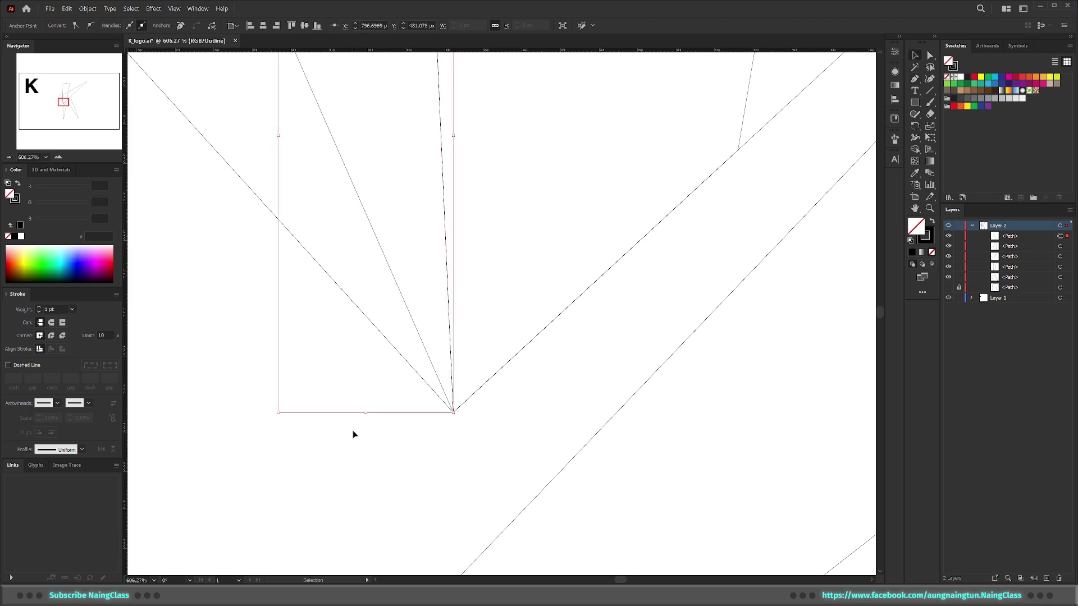
pyautogui.scroll(-5, 500, 328)
# Step: Return to Preview, isolate the small inner path, and undo a trial move
pyautogui.click(465, 363)
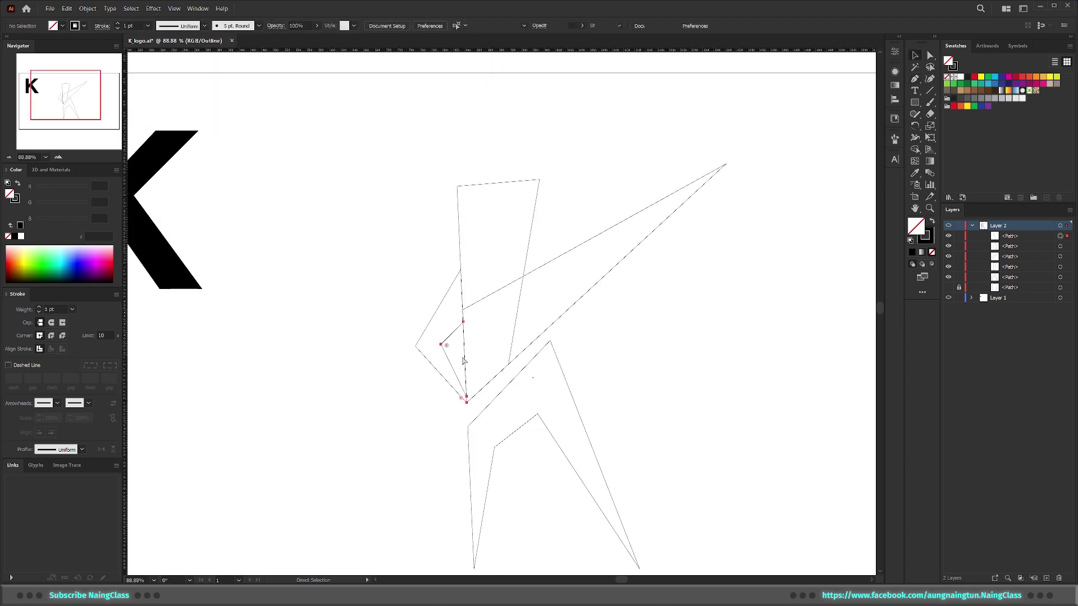
pyautogui.hotkey('ctrl', 'y')
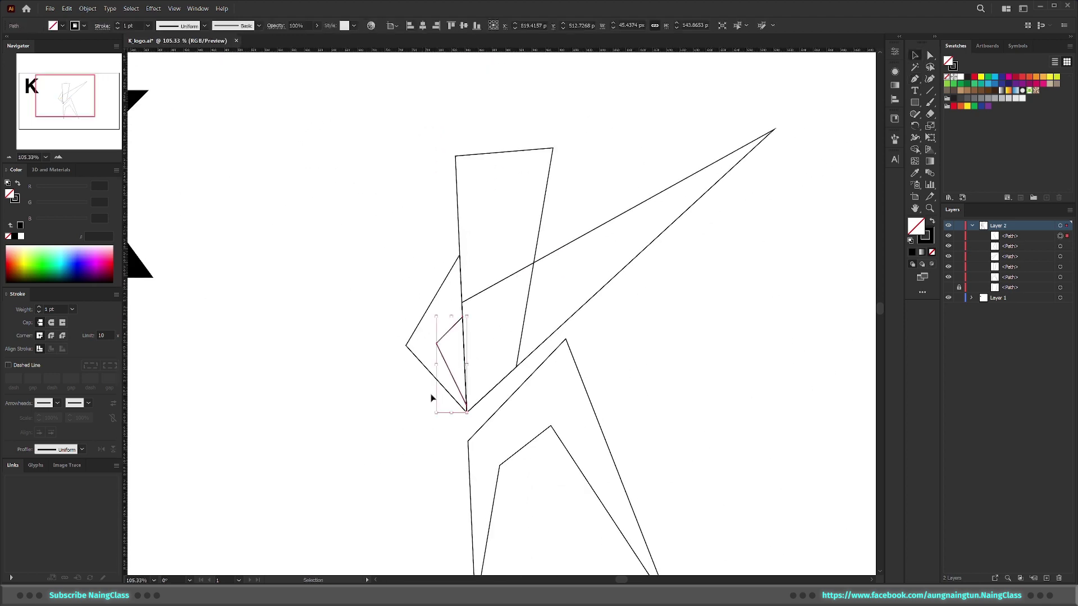
pyautogui.click(431, 396)
pyautogui.doubleClick(446, 365)
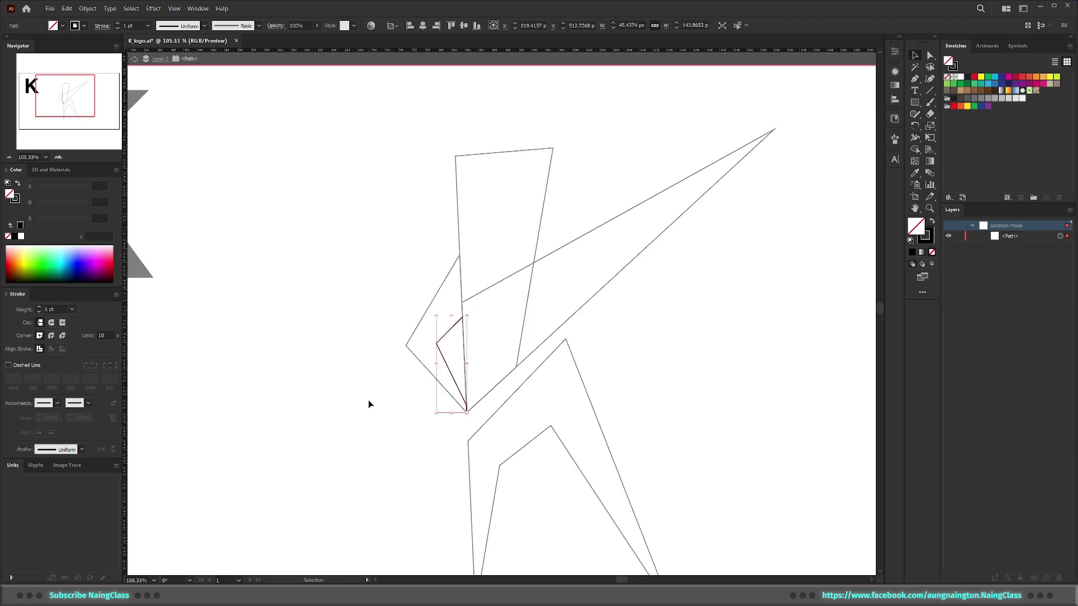
pyautogui.moveTo(444, 360); pyautogui.dragTo(381, 385)
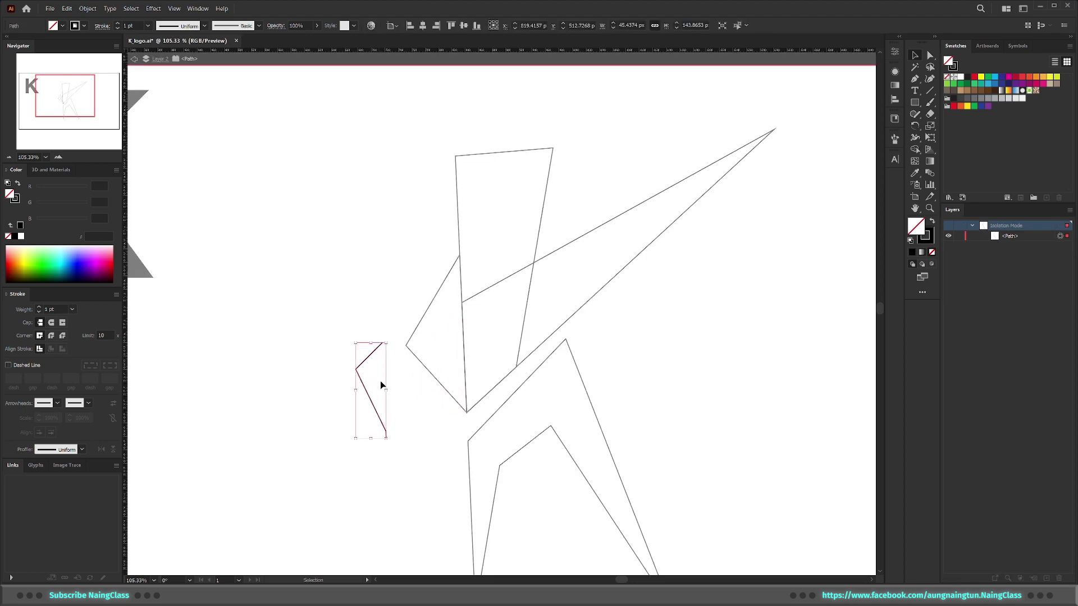
pyautogui.hotkey('ctrl', 'z')
pyautogui.doubleClick(415, 398)
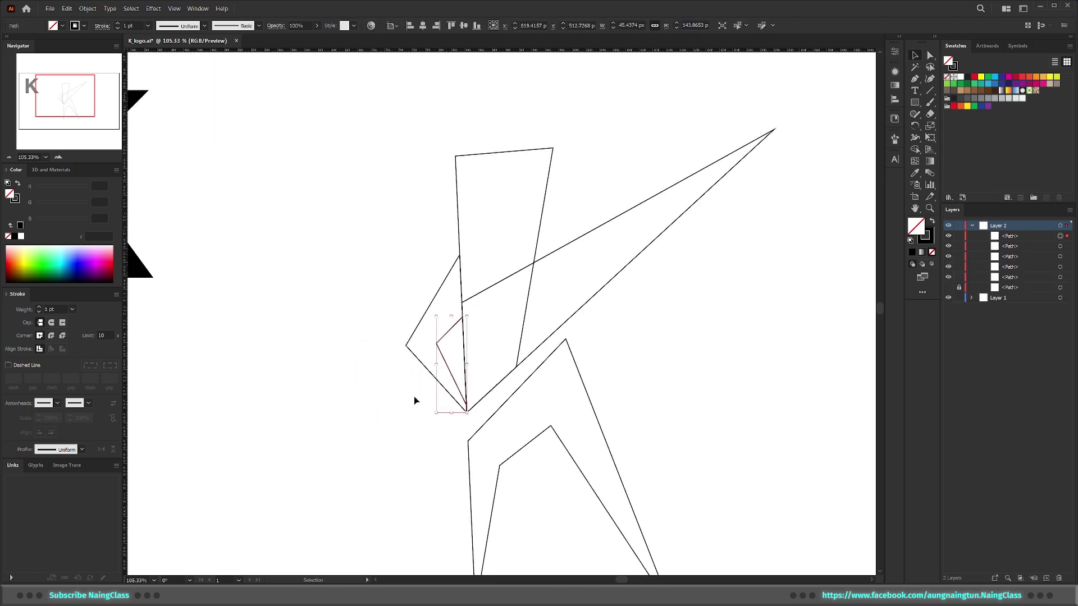
# Step: Inspect the small inner angled path's anchors with Direct Selection, then deselect
pyautogui.scroll(2, 494, 308)
pyautogui.scroll(2, 530, 366)
pyautogui.scroll(1, 463, 332)
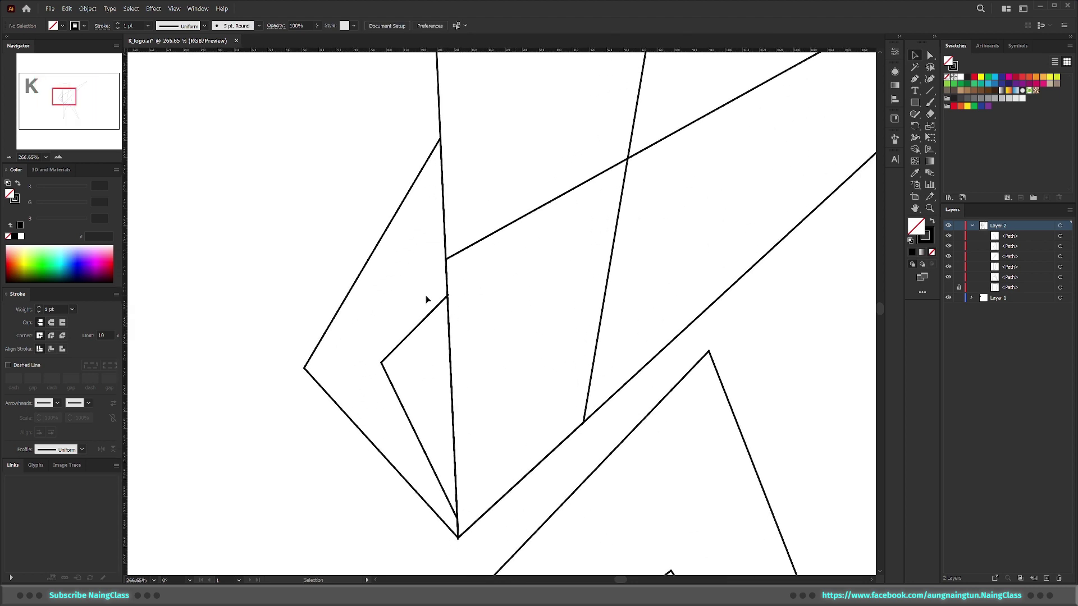
pyautogui.press('a')
pyautogui.click(449, 295)
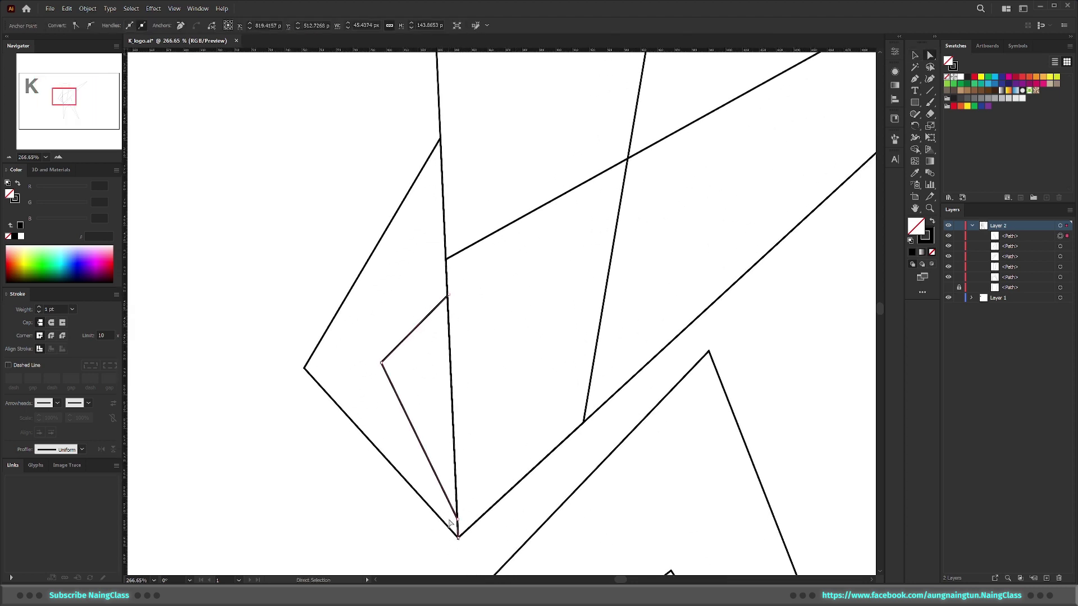
pyautogui.scroll(5, 533, 519)
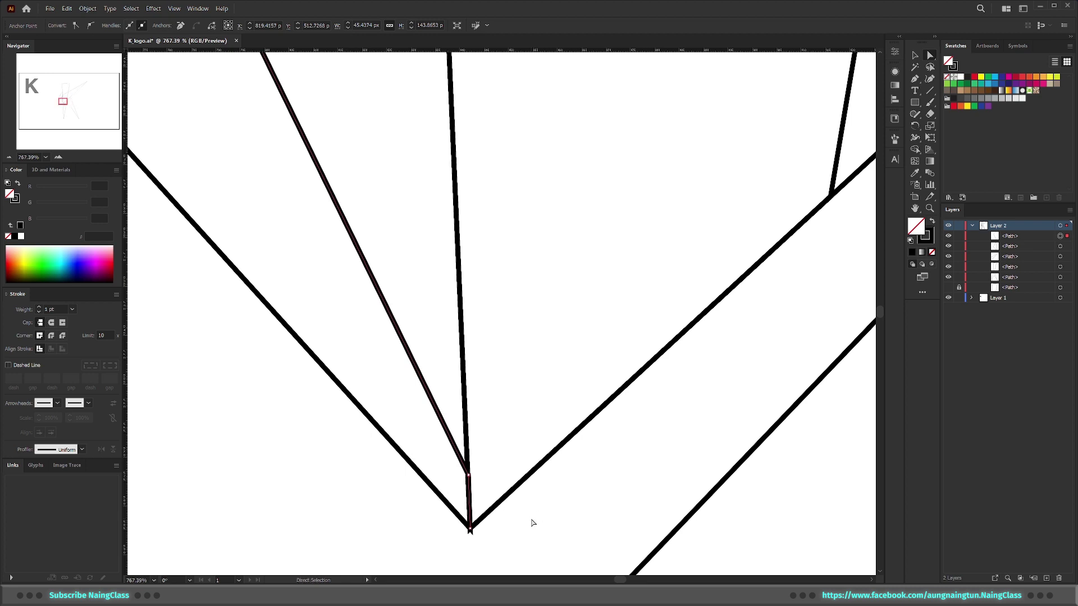
pyautogui.scroll(-3, 489, 480)
pyautogui.scroll(-3, 469, 487)
pyautogui.scroll(-1, 523, 463)
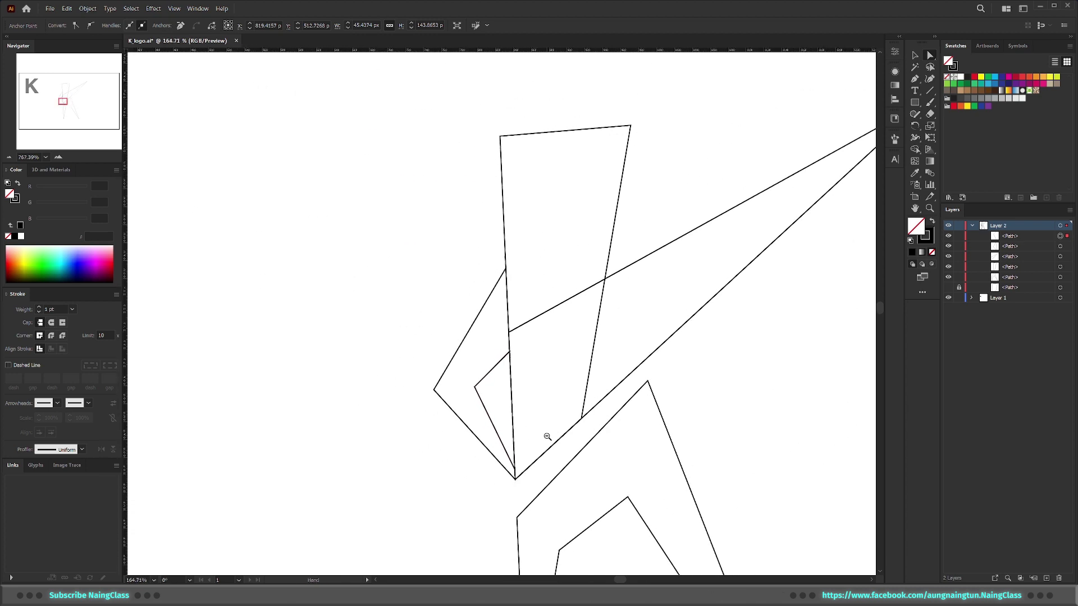
pyautogui.moveTo(549, 436); pyautogui.dragTo(471, 445)
pyautogui.click(380, 313)
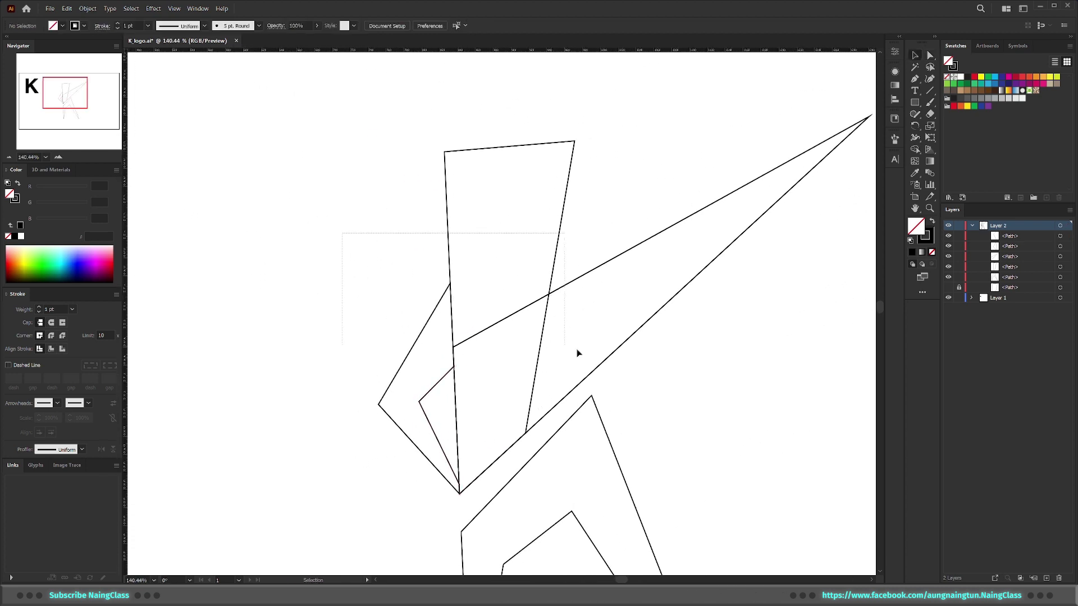
# Step: Use Shape Builder to combine the K's top block, upper spike and left arm, leaving the small triangle as a hole
pyautogui.moveTo(342, 233); pyautogui.dragTo(651, 375)
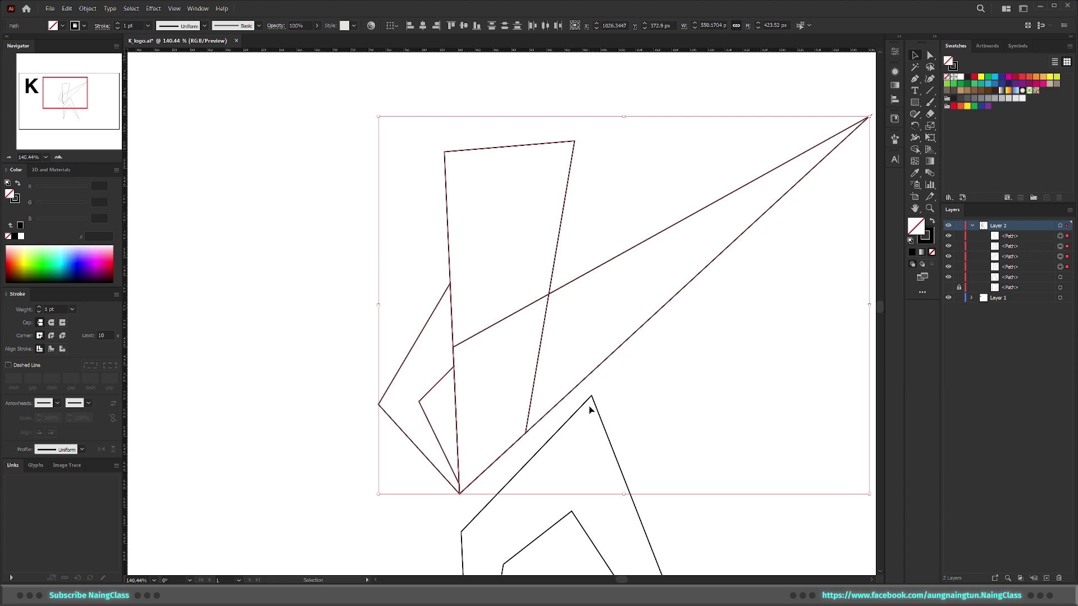
pyautogui.hotkey('shift', 'm')
pyautogui.moveTo(582, 336); pyautogui.dragTo(428, 356)
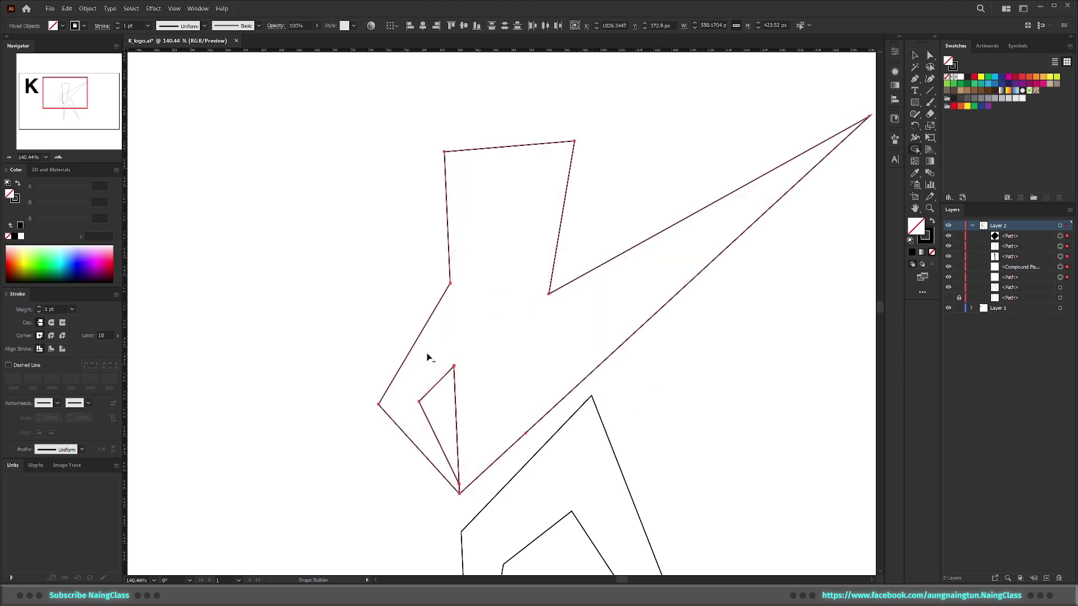
pyautogui.scroll(5, 477, 480)
pyautogui.click(470, 482)
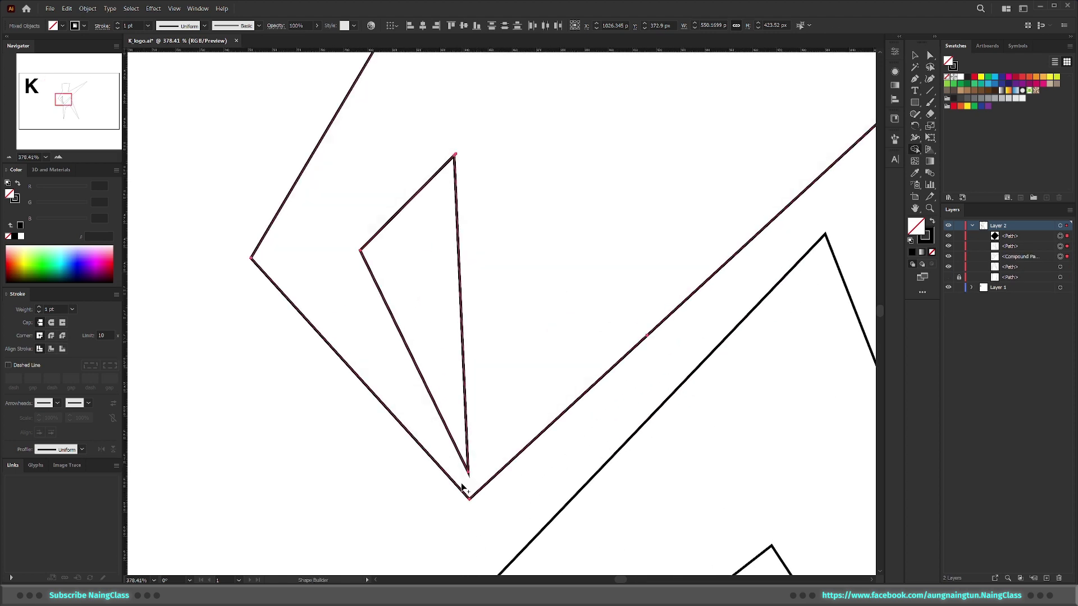
pyautogui.press('z')
pyautogui.scroll(-6, 554, 428)
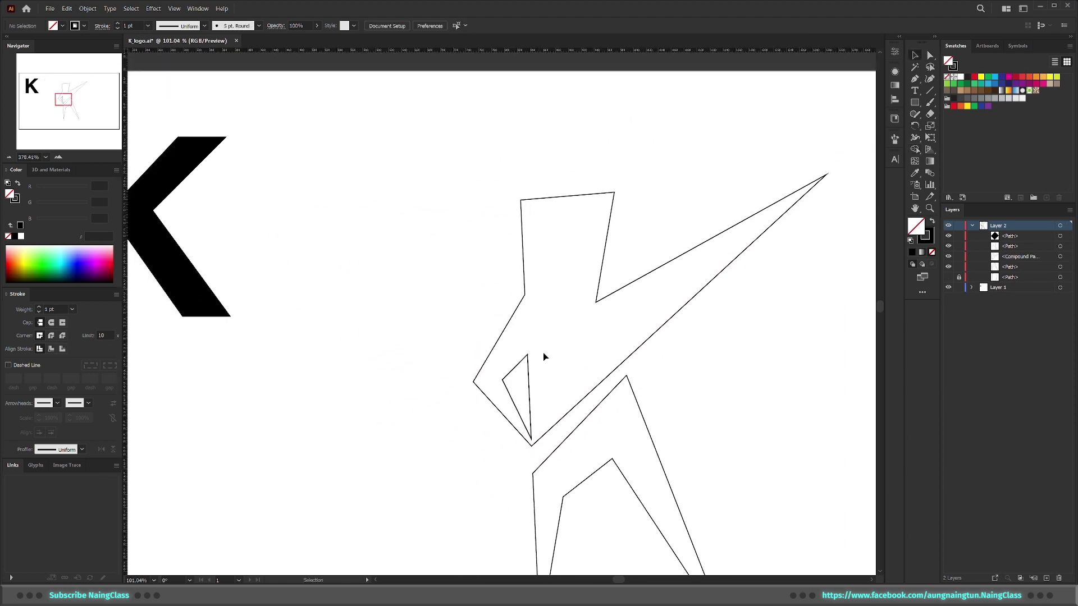
# Step: Delete the small inner triangle's copy and return the upper figure to its original place
pyautogui.moveTo(528, 362); pyautogui.dragTo(400, 339)
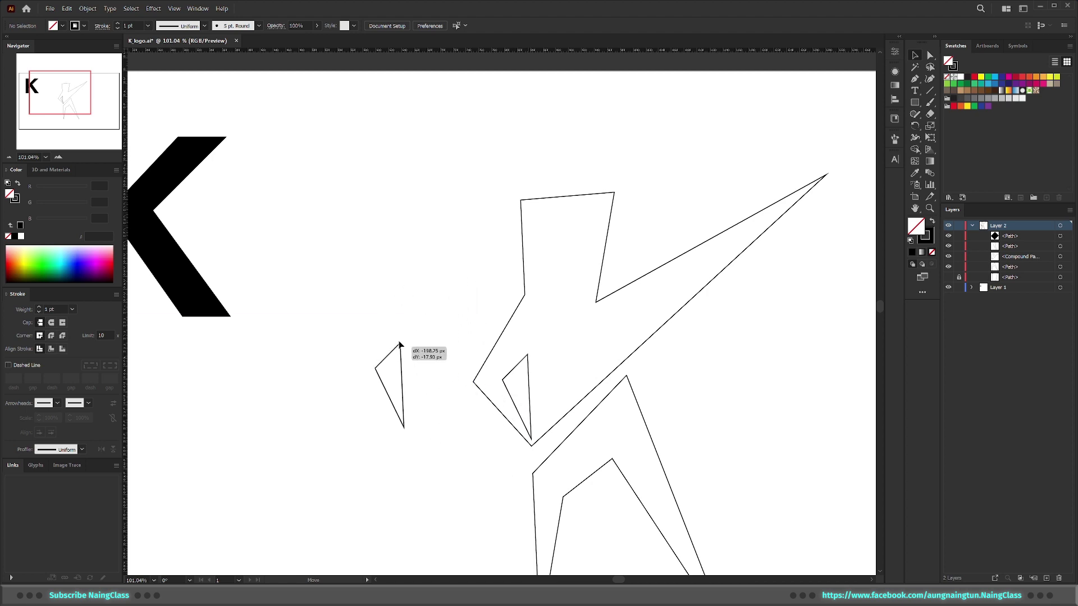
pyautogui.press('Delete')
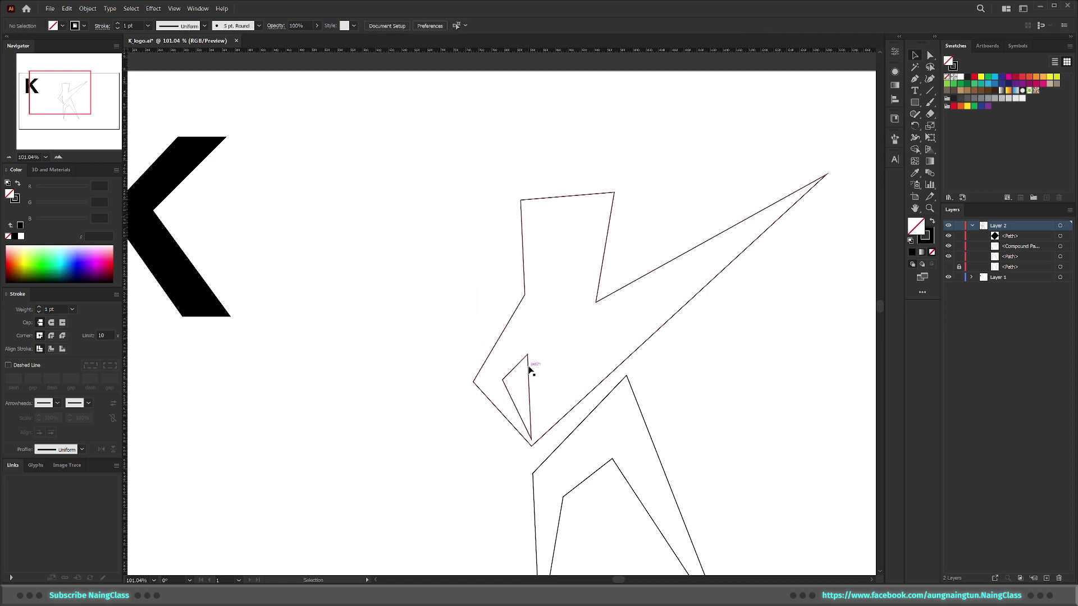
pyautogui.moveTo(529, 366); pyautogui.dragTo(409, 314)
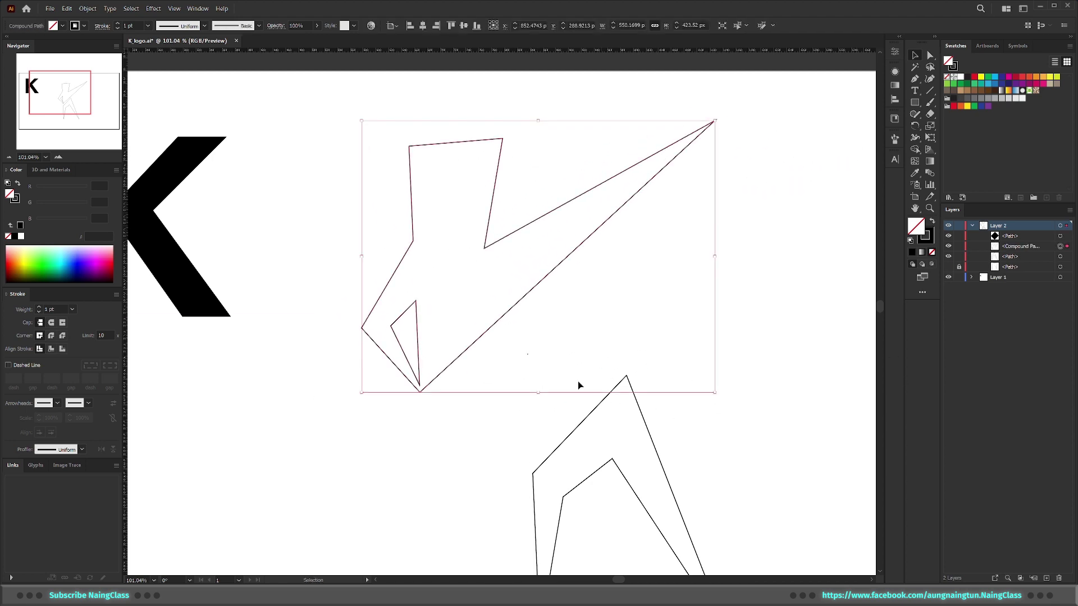
pyautogui.moveTo(530, 359); pyautogui.dragTo(642, 414)
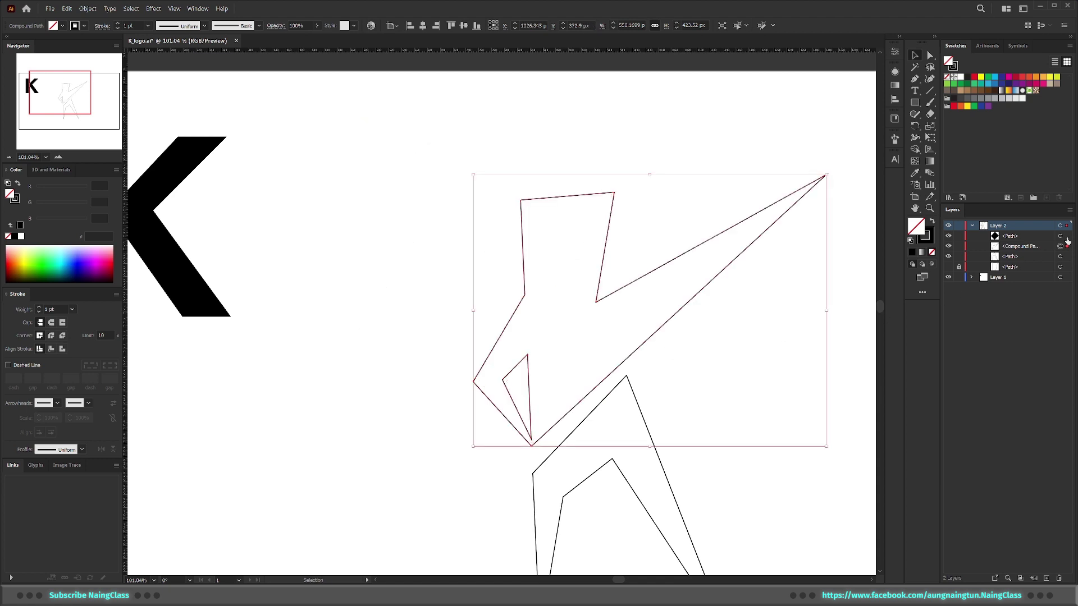
# Step: Delete the tiny stray path from the Layers panel and zoom out to see the whole sketch
pyautogui.click(1067, 236)
pyautogui.press('Delete')
pyautogui.press('z')
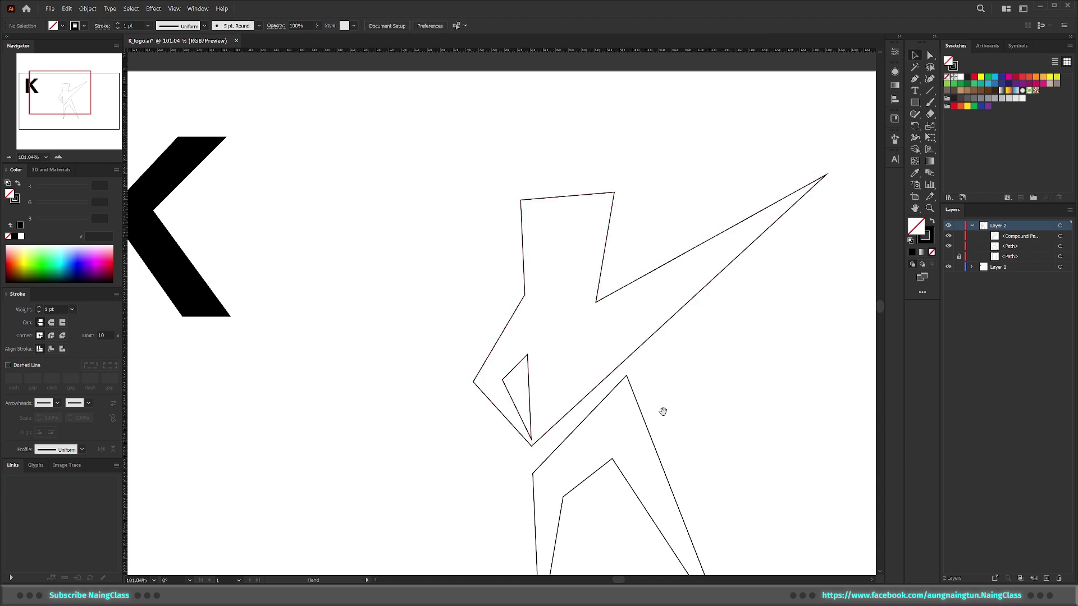
pyautogui.moveTo(662, 409); pyautogui.dragTo(565, 331)
pyautogui.keyDown('alt'); pyautogui.click(570, 341); pyautogui.keyUp('alt')
pyautogui.press('v')
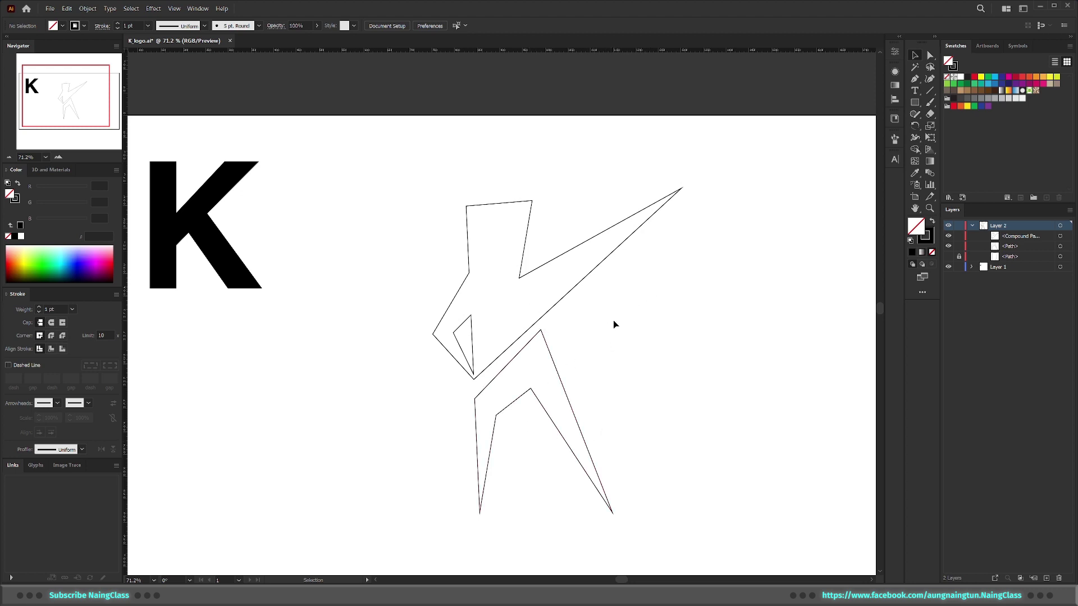
# Step: Try moving the upper figure's top anchors down, then undo that change
pyautogui.scroll(2, 551, 221)
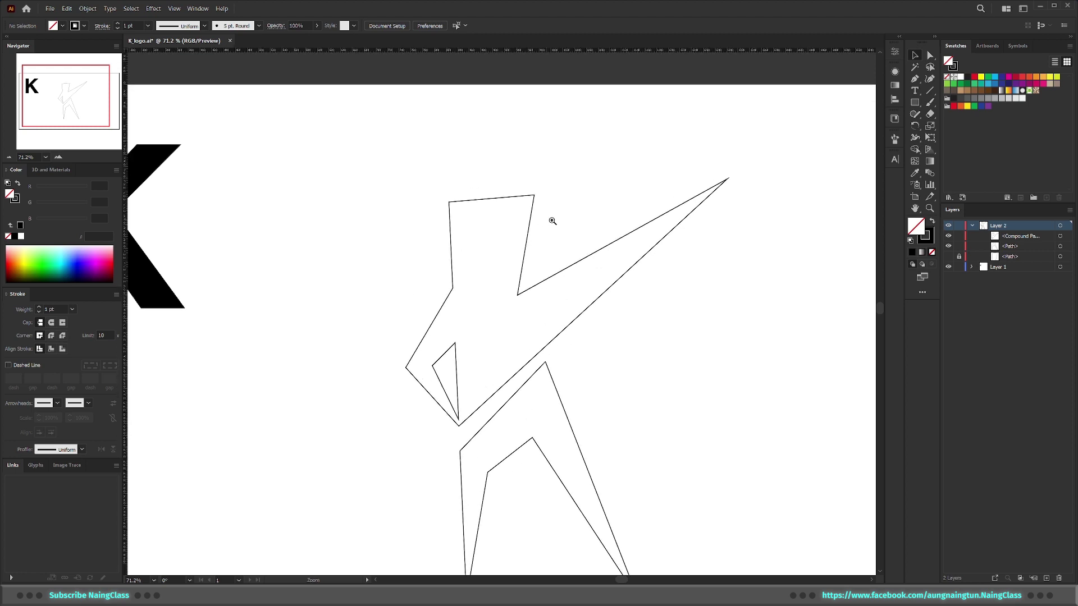
pyautogui.click(545, 193)
pyautogui.press('a')
pyautogui.moveTo(572, 149); pyautogui.dragTo(437, 208)
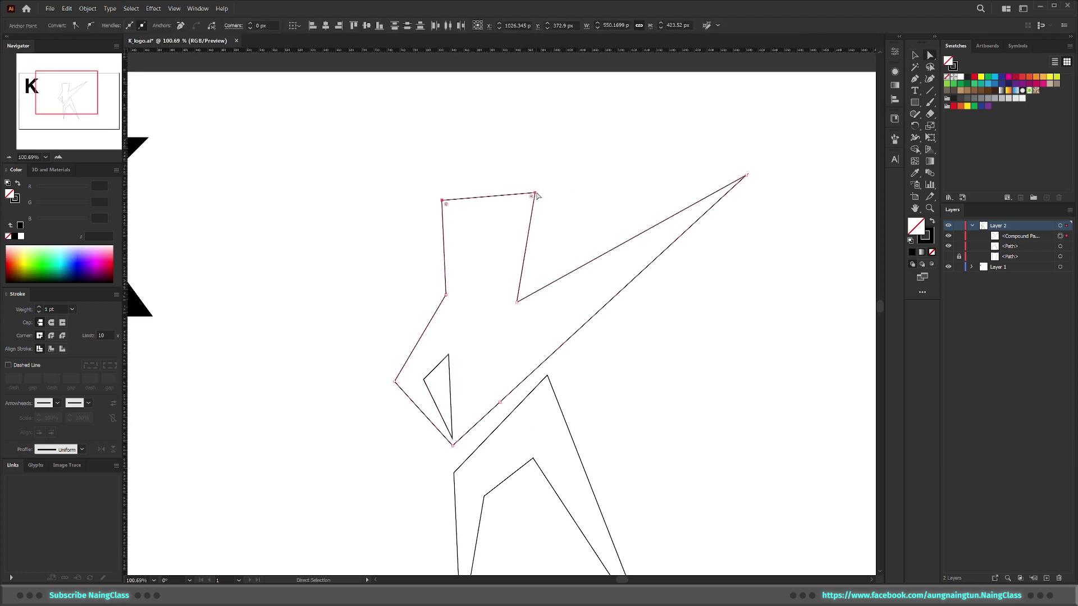
pyautogui.moveTo(535, 194); pyautogui.dragTo(533, 227)
pyautogui.hotkey('ctrl', 'z')
pyautogui.press('v')
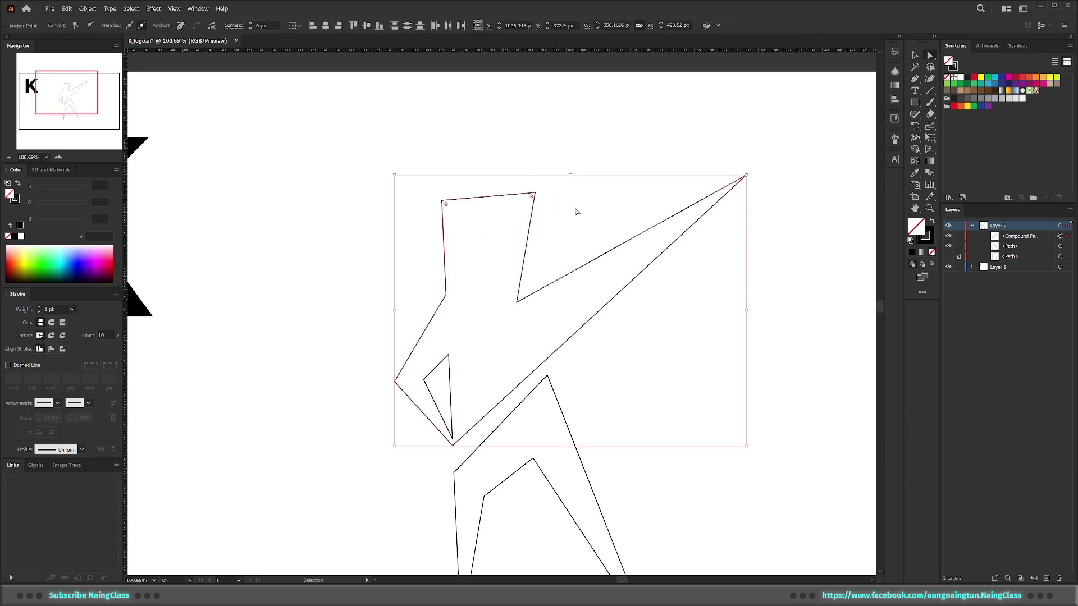
pyautogui.click(577, 212)
pyautogui.scroll(-1, 572, 228)
pyautogui.scroll(-1, 584, 311)
# Step: Fill both halves of the figure solid black and unhide the outlined quadrilateral path
pyautogui.press('a')
pyautogui.moveTo(574, 418); pyautogui.dragTo(388, 292)
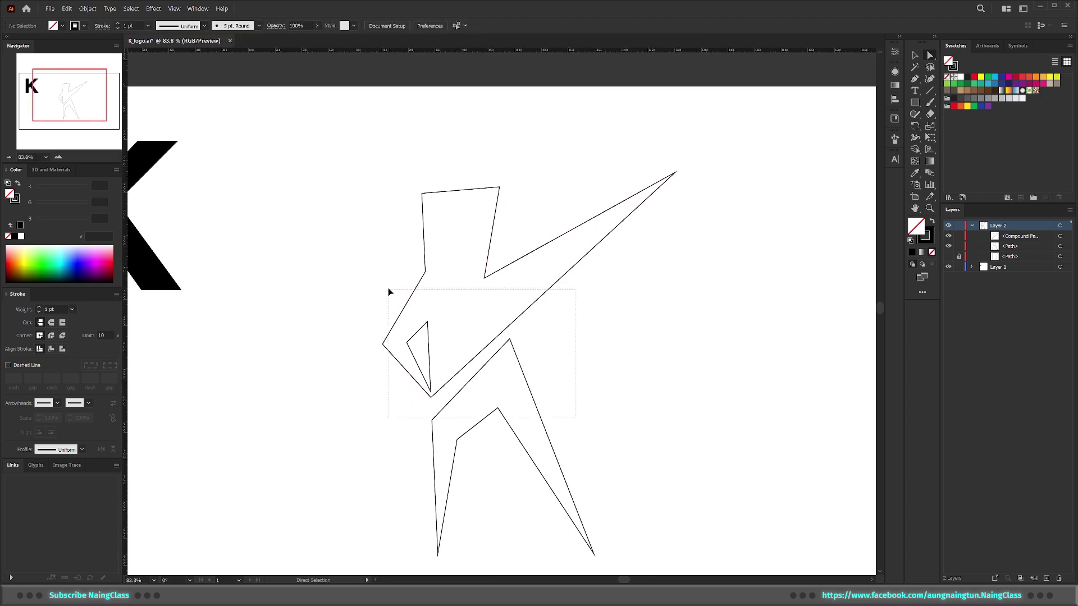
pyautogui.press('v')
pyautogui.hotkey('shift', 'x')
pyautogui.click(638, 389)
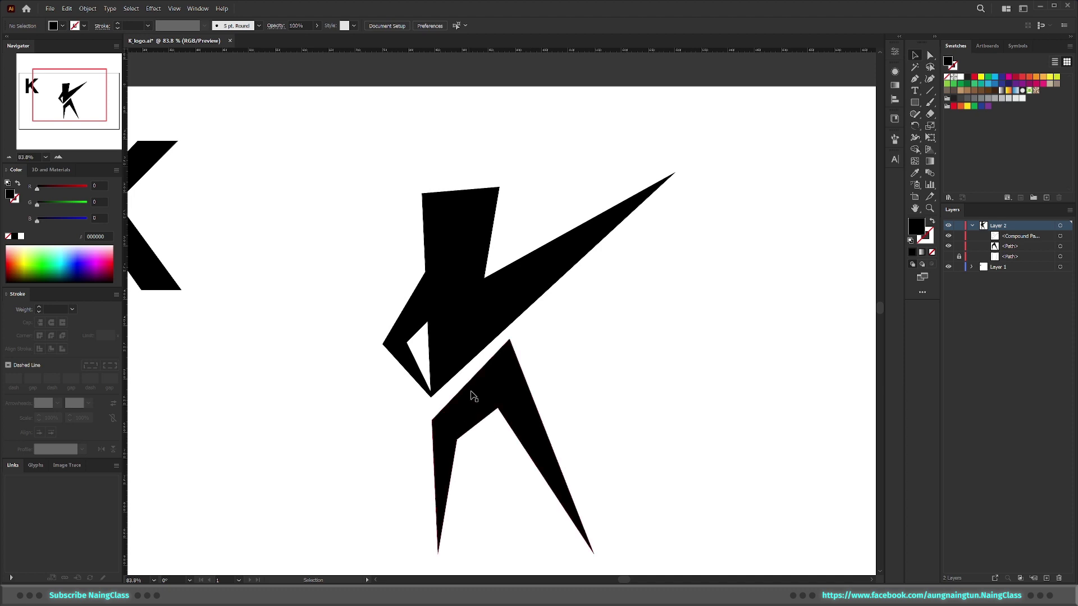
pyautogui.moveTo(550, 364); pyautogui.dragTo(627, 243)
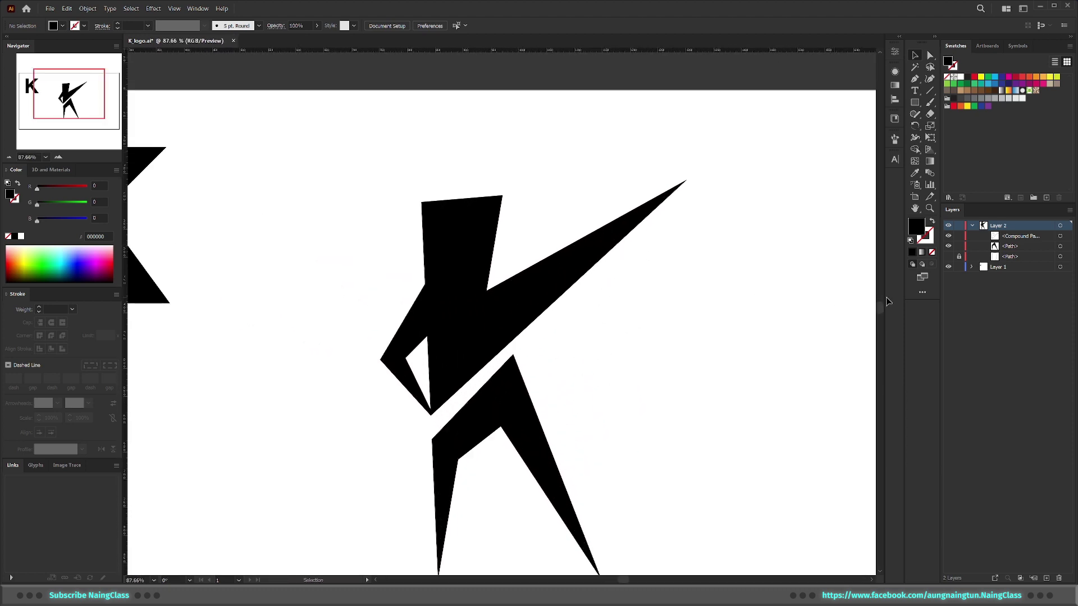
pyautogui.click(948, 256)
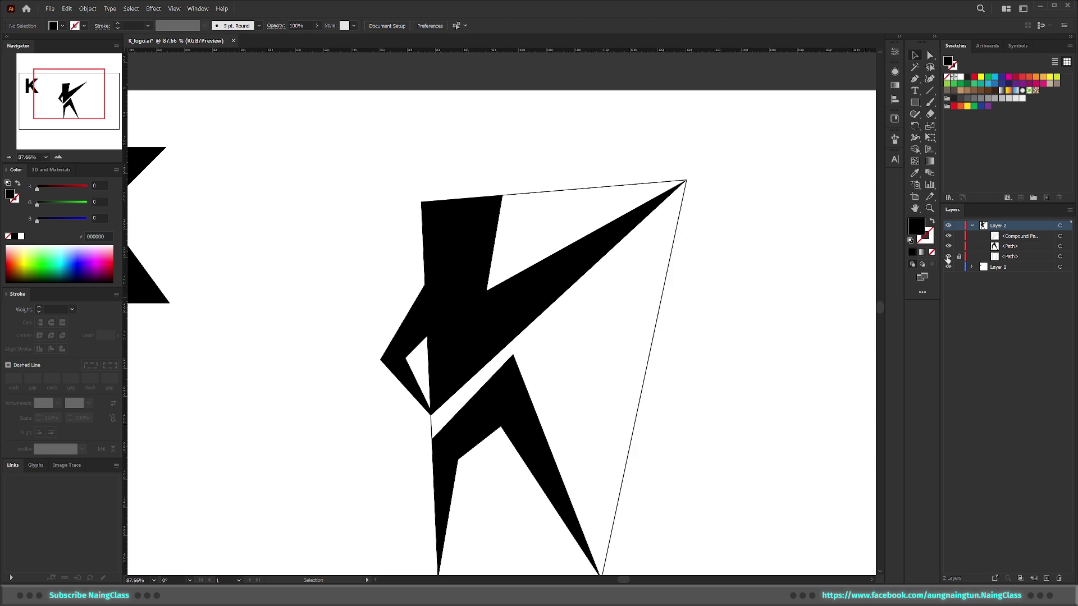
# Step: Select the black upper compound shape and nudge an anchor on its long diagonal edge
pyautogui.click(589, 255)
pyautogui.press('a')
pyautogui.click(597, 259)
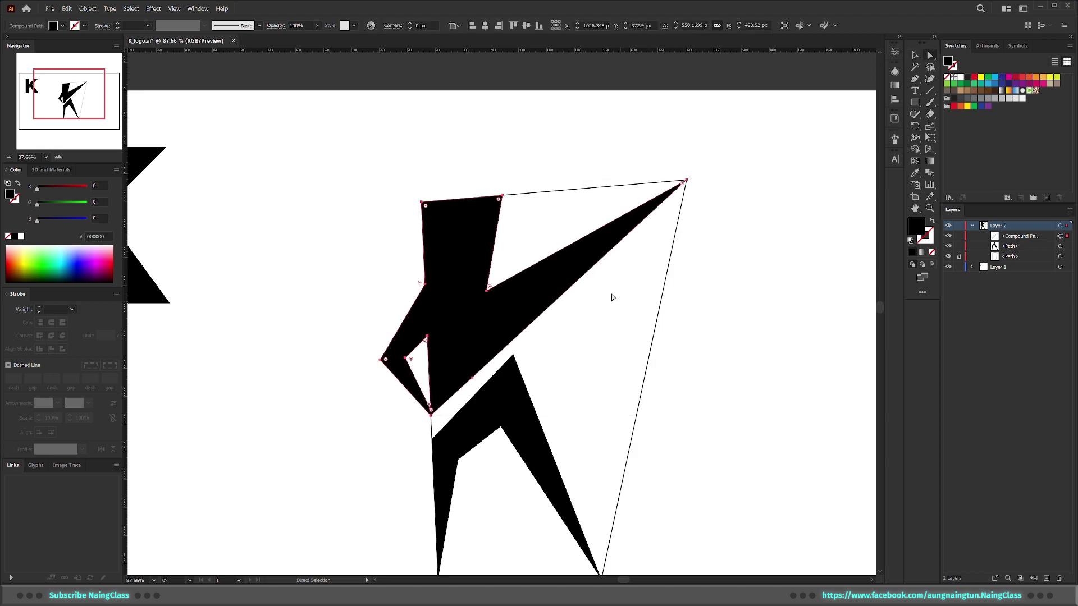
pyautogui.press('p')
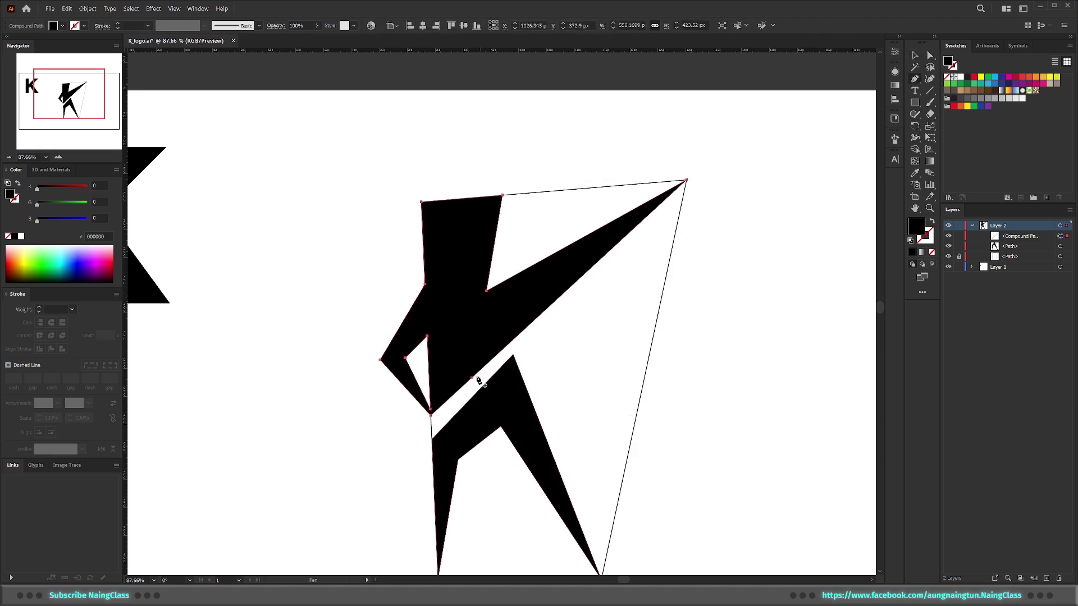
pyautogui.press('a')
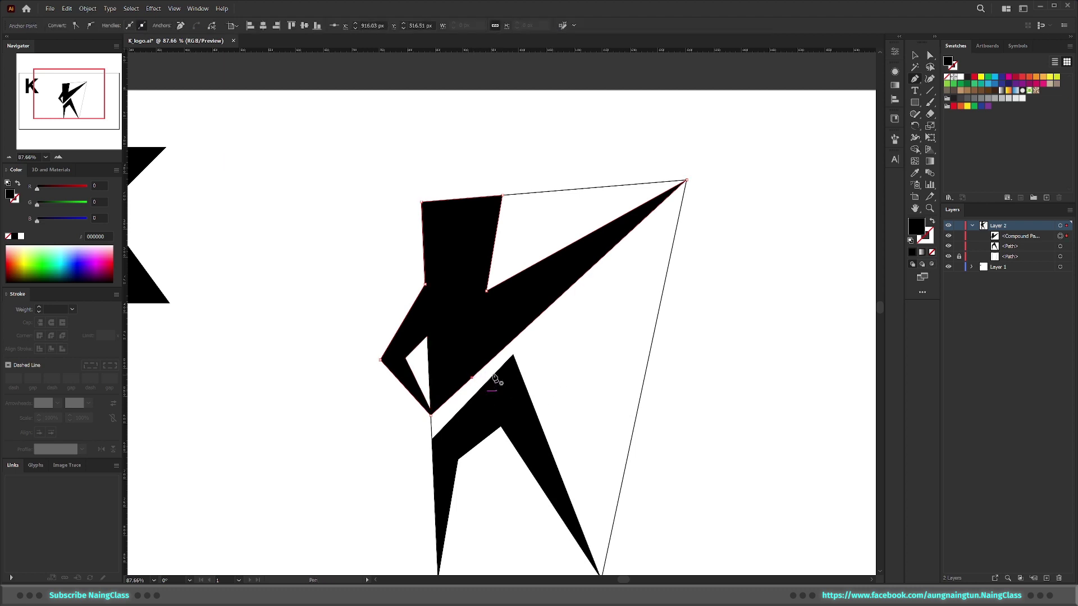
pyautogui.scroll(4, 489, 379)
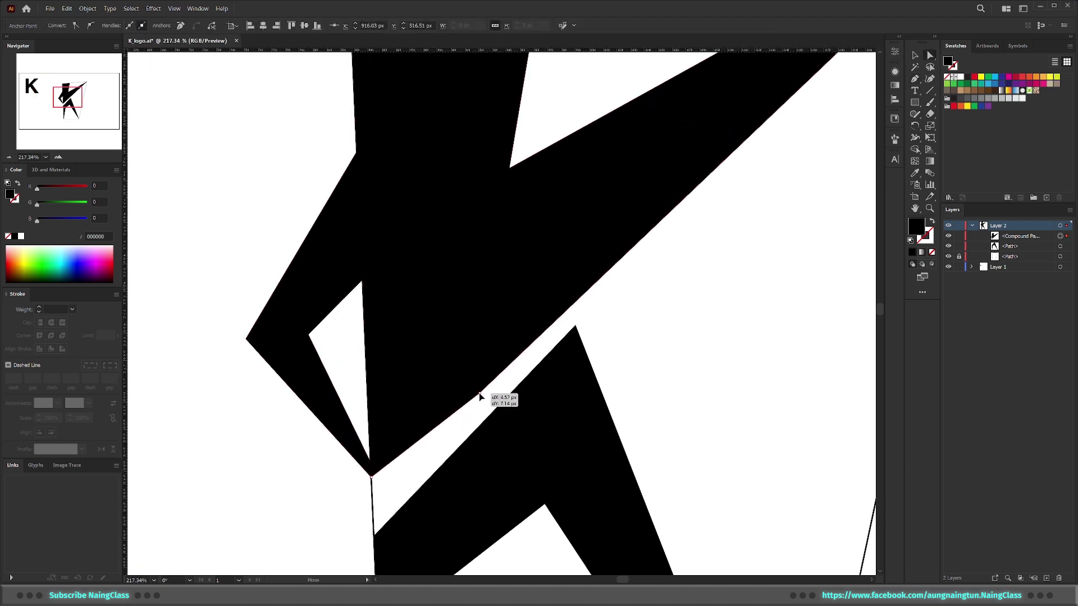
pyautogui.moveTo(476, 387); pyautogui.dragTo(481, 398)
pyautogui.press('p')
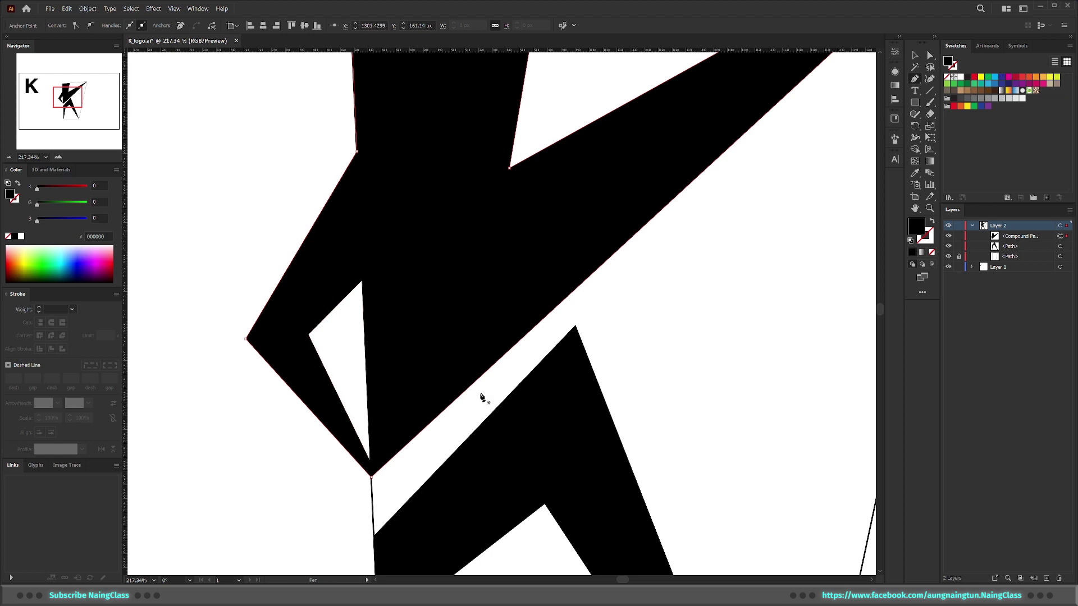
pyautogui.press('a')
pyautogui.scroll(-3, 516, 335)
pyautogui.scroll(-2, 516, 336)
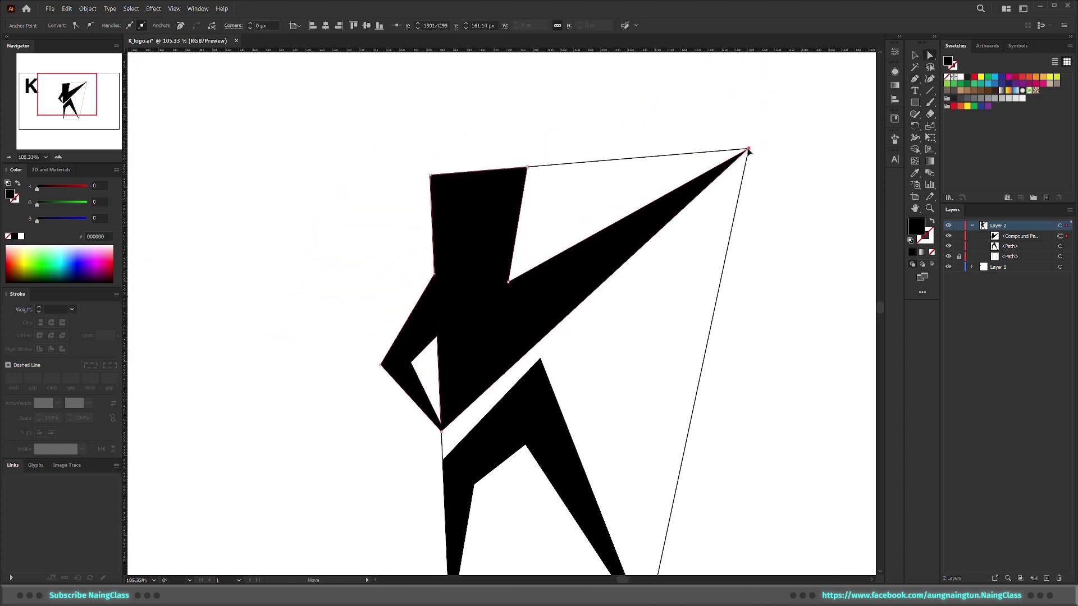
# Step: Pull the raised arm's tip left so it stops short of the outline's top-right corner
pyautogui.moveTo(743, 153); pyautogui.dragTo(694, 157)
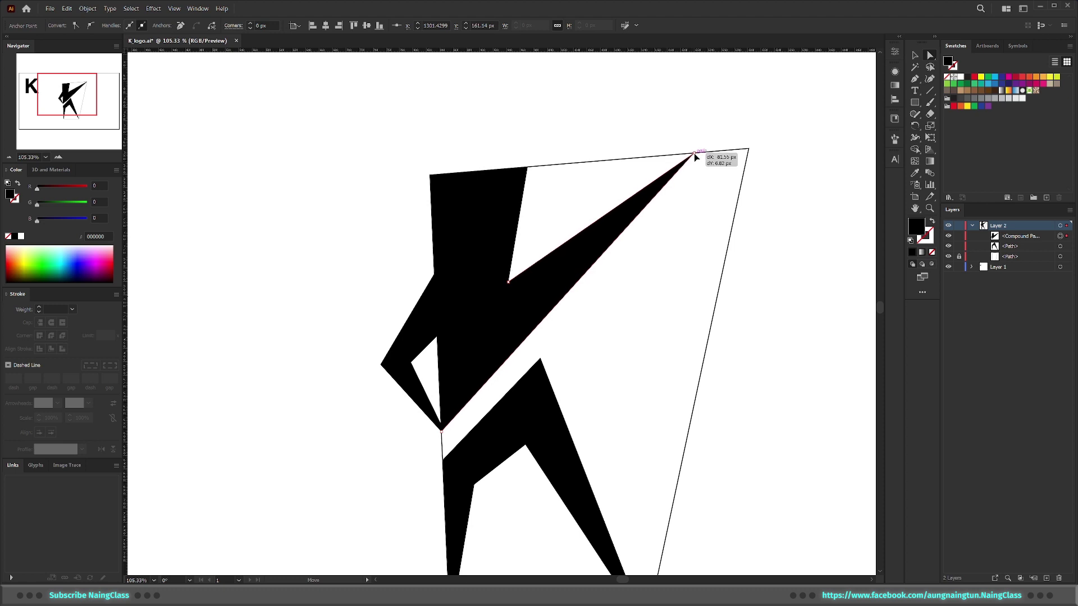
pyautogui.moveTo(695, 158); pyautogui.dragTo(690, 158)
pyautogui.scroll(-1, 666, 255)
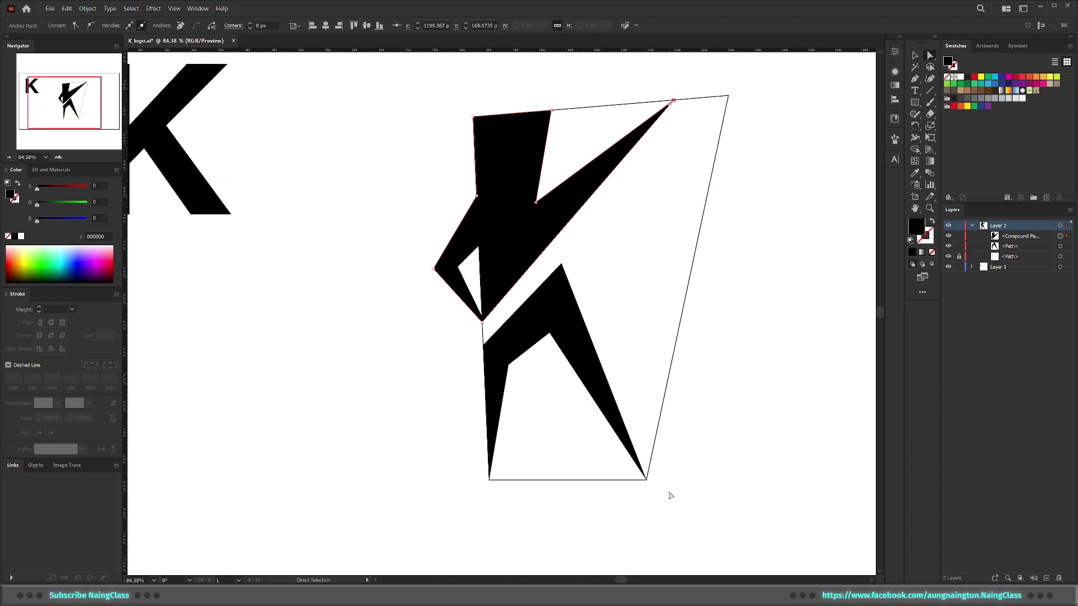
pyautogui.scroll(2, 579, 299)
pyautogui.scroll(2, 580, 299)
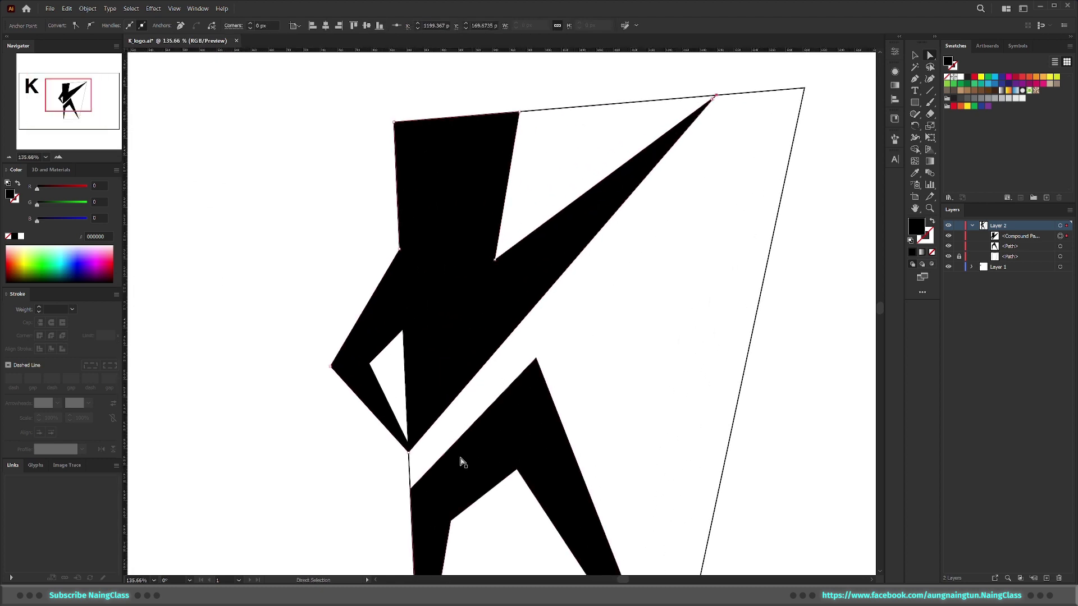
# Step: Move the lower leg's top anchor to the peak and remove the extra anchor on its upper edge
pyautogui.click(541, 363)
pyautogui.moveTo(562, 386)
pyautogui.mouseDown()
pyautogui.moveTo(541, 263)
pyautogui.moveTo(507, 220)
pyautogui.mouseUp()
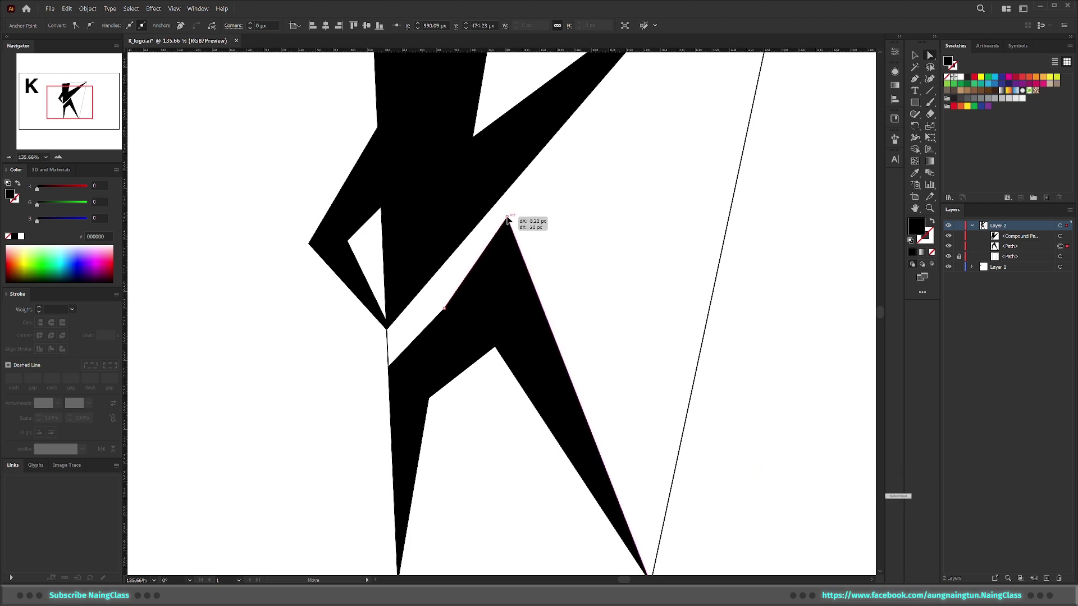
pyautogui.moveTo(507, 220); pyautogui.dragTo(507, 220)
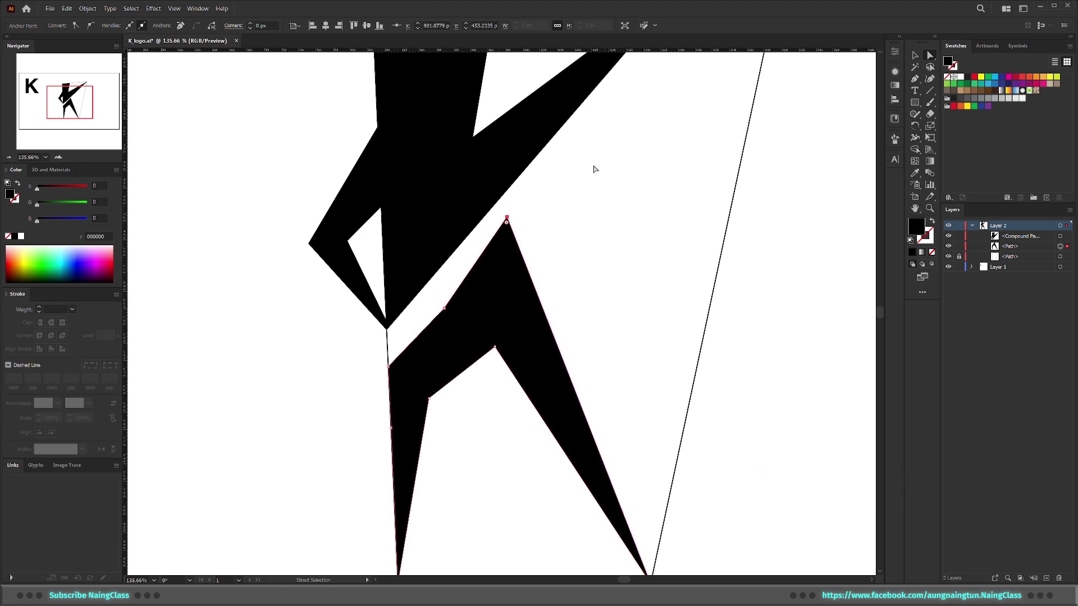
pyautogui.press('p')
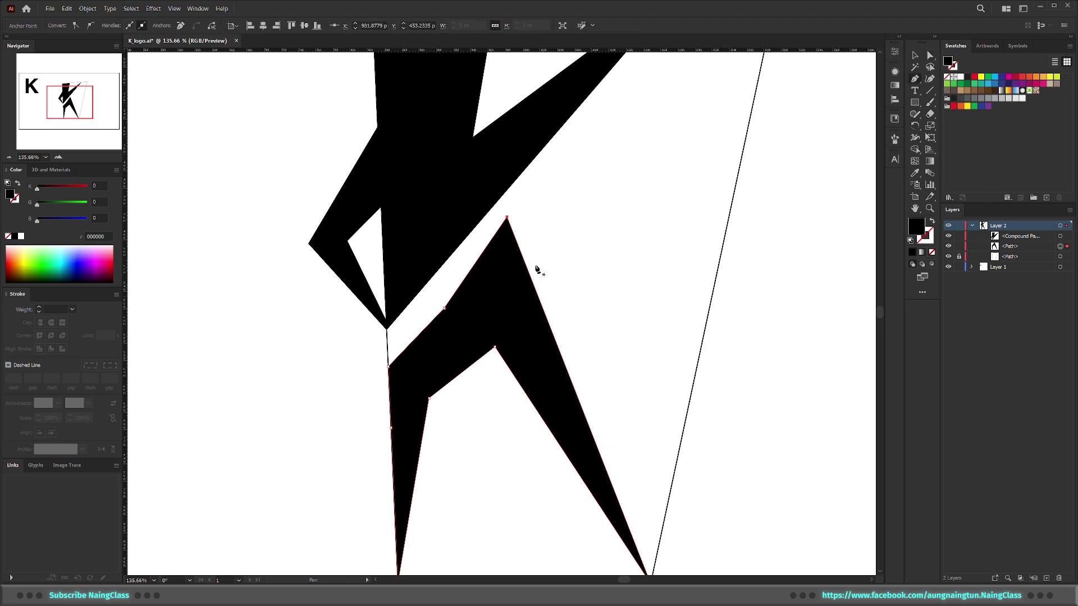
pyautogui.click(444, 308)
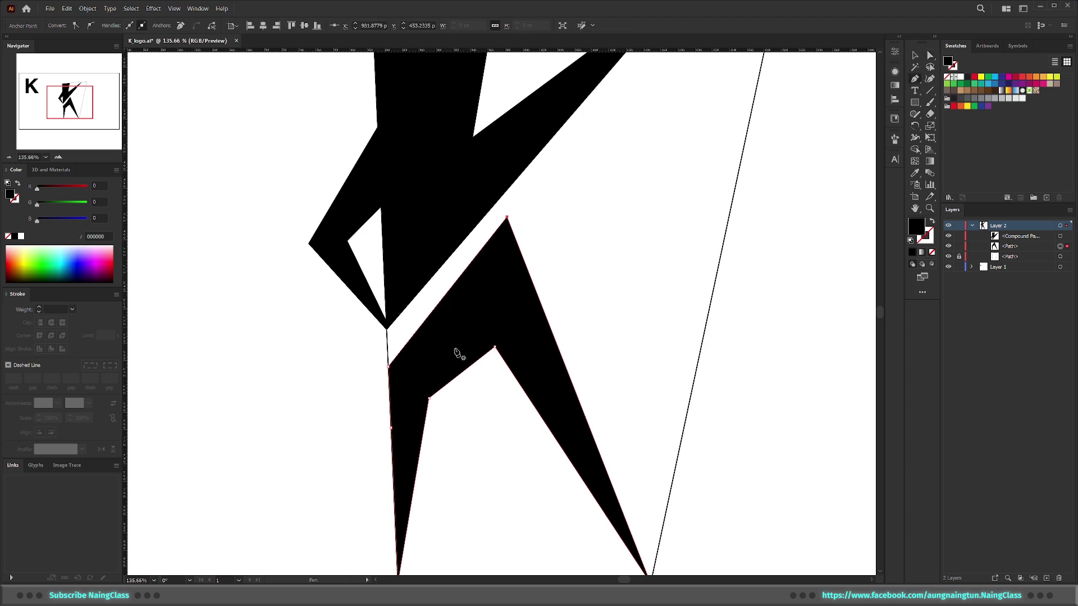
# Step: Raise the leg's left corner anchor slightly, nudge its top anchor into place, and fit the artboard in view
pyautogui.press('a')
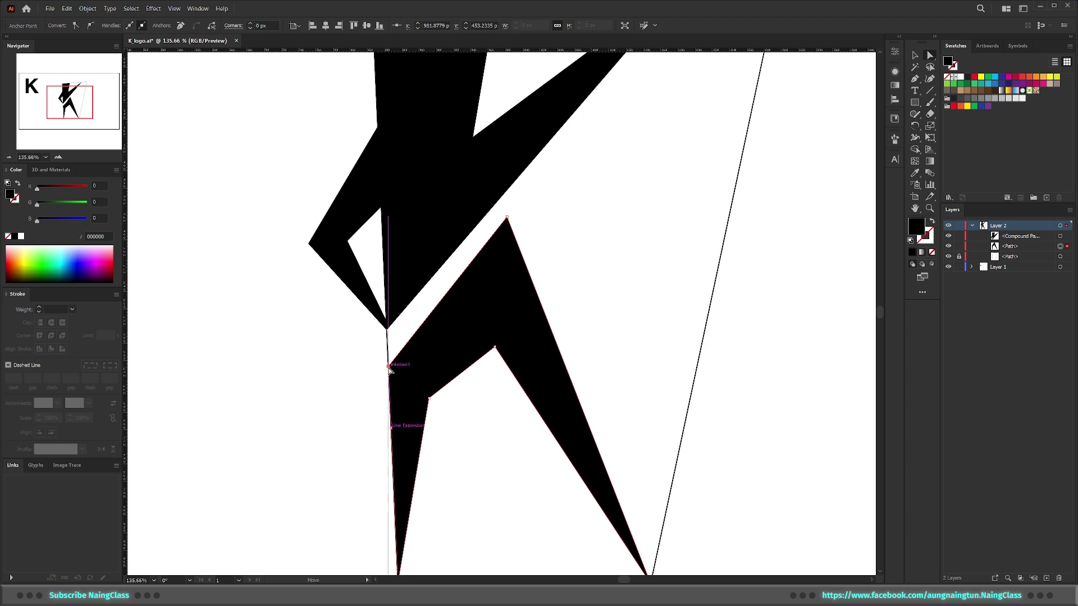
pyautogui.moveTo(389, 368); pyautogui.dragTo(388, 362)
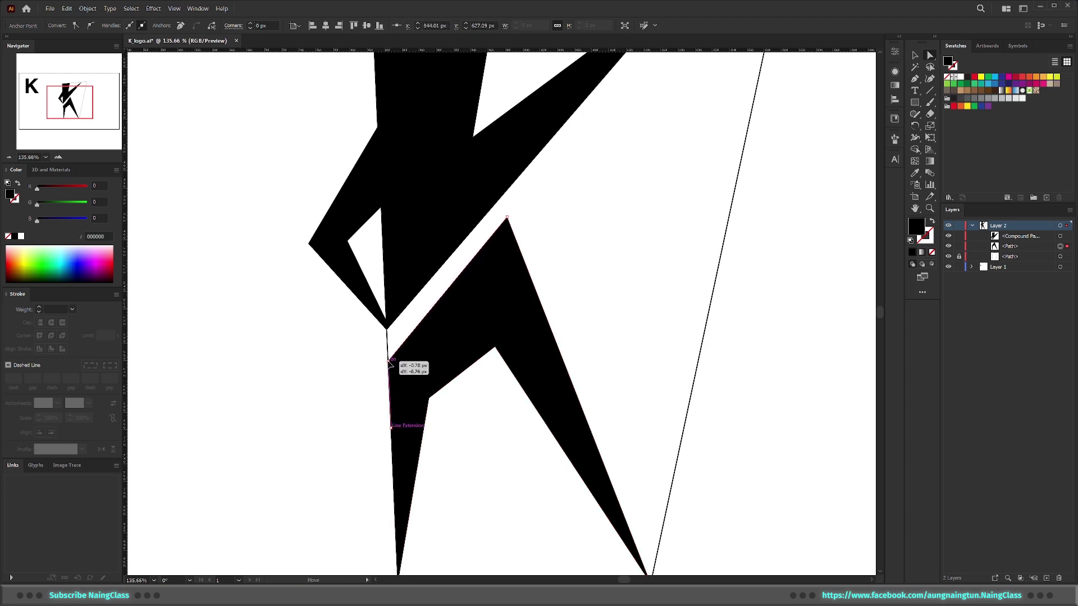
pyautogui.moveTo(389, 365); pyautogui.dragTo(388, 361)
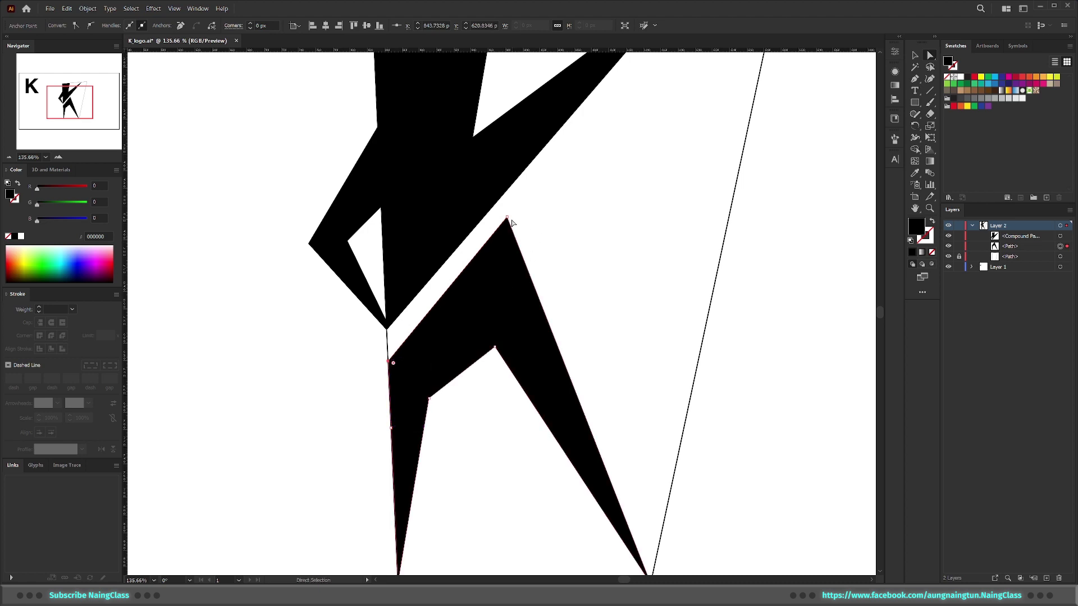
pyautogui.moveTo(506, 220); pyautogui.dragTo(506, 217)
pyautogui.click(563, 211)
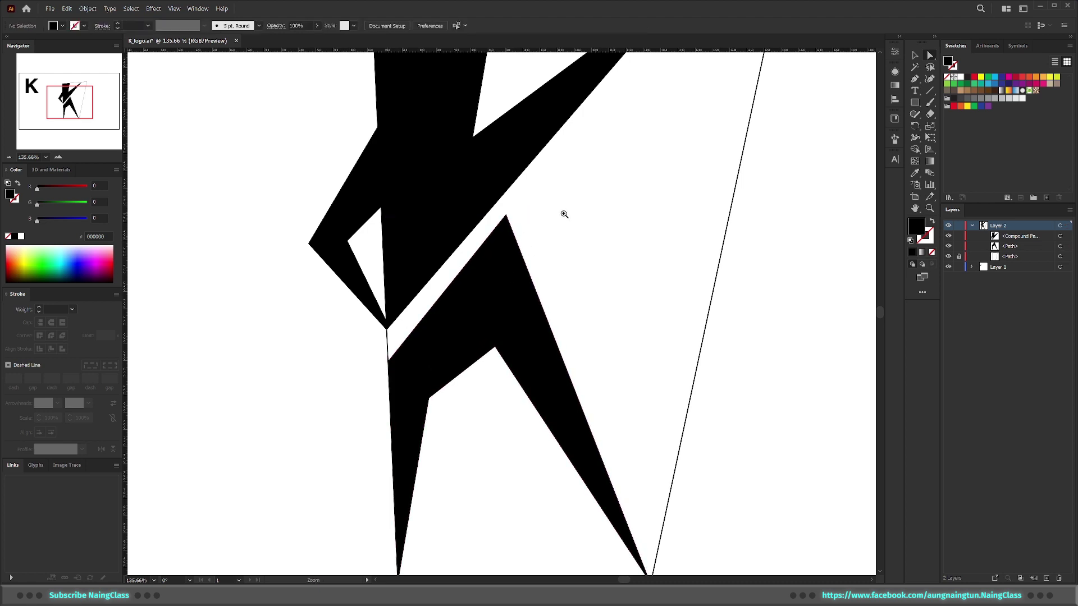
pyautogui.hotkey('ctrl', '0')
# Step: Hide the quadrilateral again and pull the anchor on the upright's left edge about 10 px lower
pyautogui.click(949, 257)
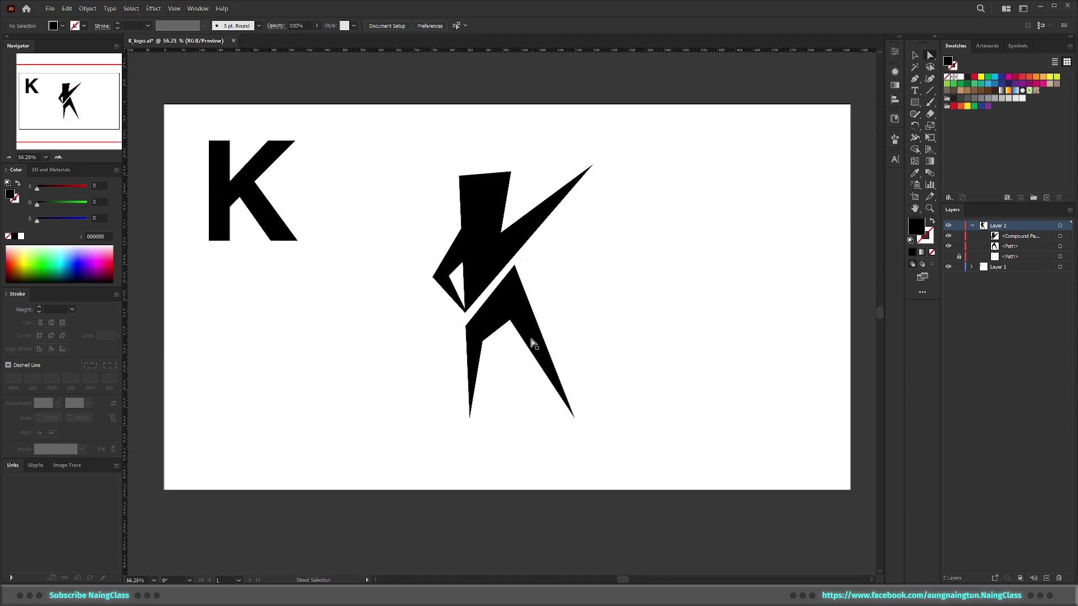
pyautogui.scroll(2, 533, 343)
pyautogui.scroll(1, 542, 228)
pyautogui.scroll(2, 445, 361)
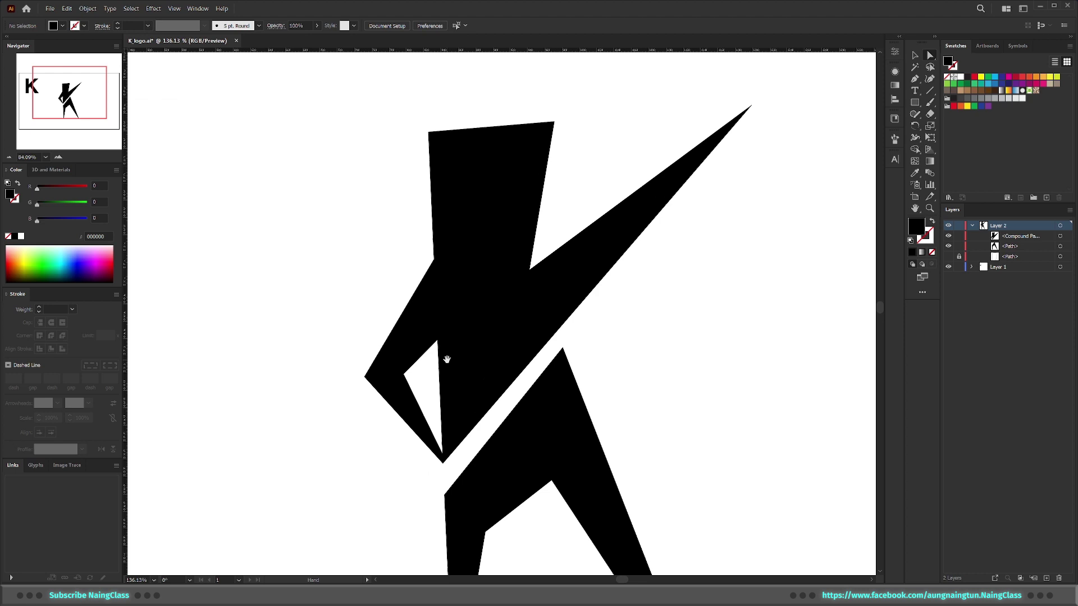
pyautogui.click(443, 303)
pyautogui.click(435, 259)
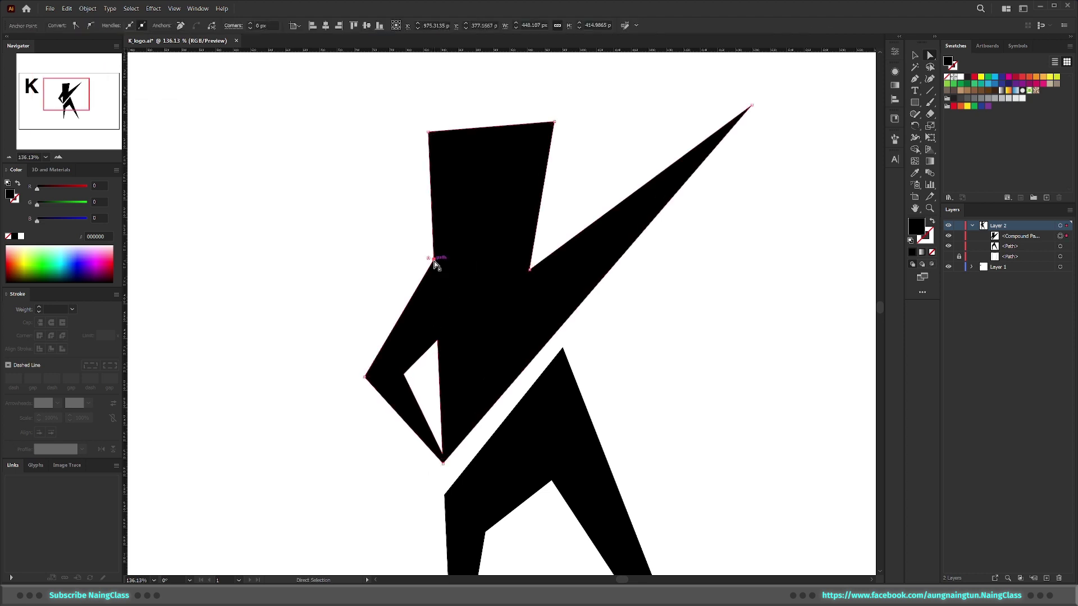
pyautogui.moveTo(435, 263); pyautogui.dragTo(435, 272)
# Step: Draw a flat ellipse brim, about 230.7 by 25.7 px, just above the K's top block
pyautogui.click(636, 368)
pyautogui.scroll(-1, 479, 308)
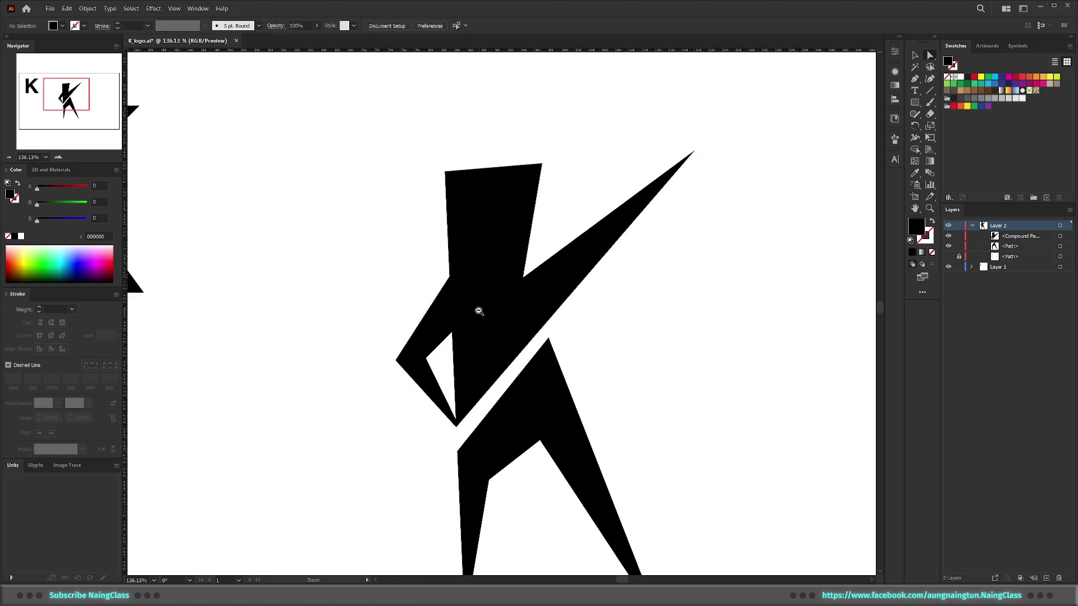
pyautogui.scroll(-1, 532, 339)
pyautogui.scroll(-1, 503, 340)
pyautogui.moveTo(681, 391); pyautogui.dragTo(584, 352)
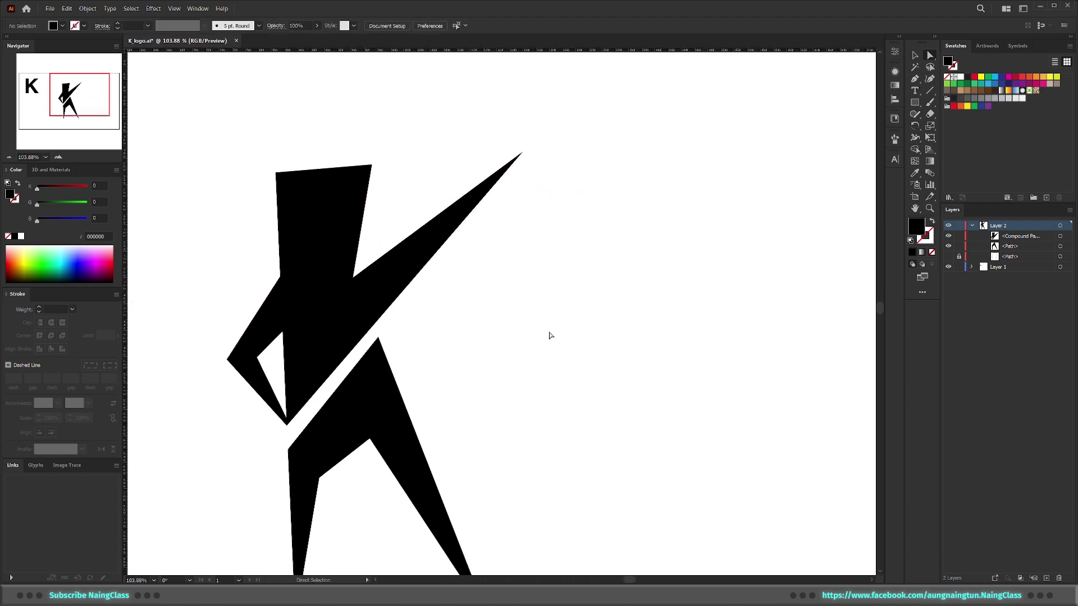
pyautogui.press('l')
pyautogui.moveTo(638, 232); pyautogui.dragTo(706, 249)
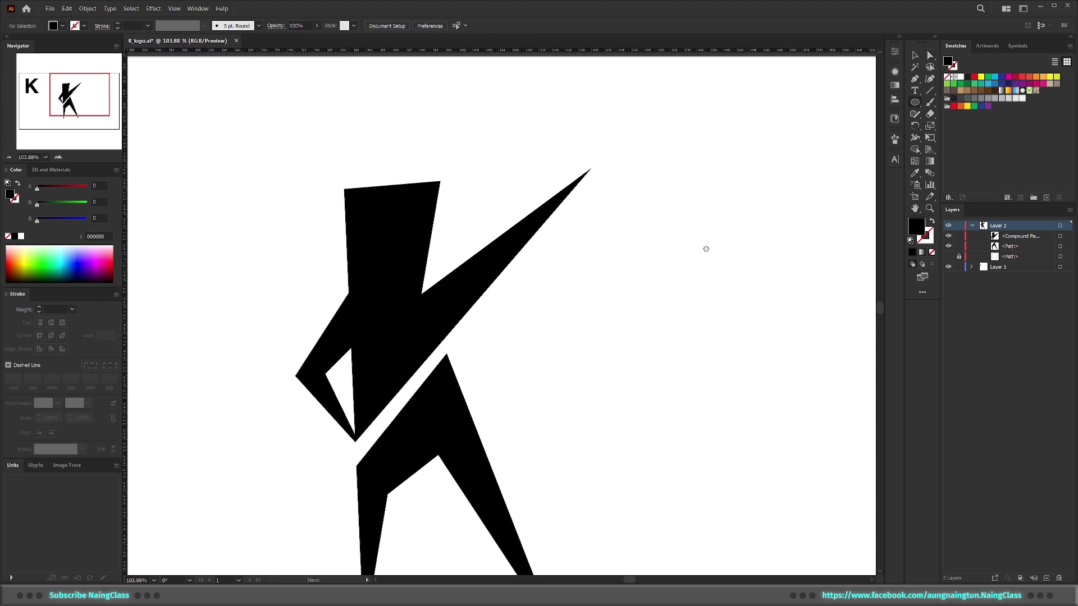
pyautogui.scroll(2, 465, 179)
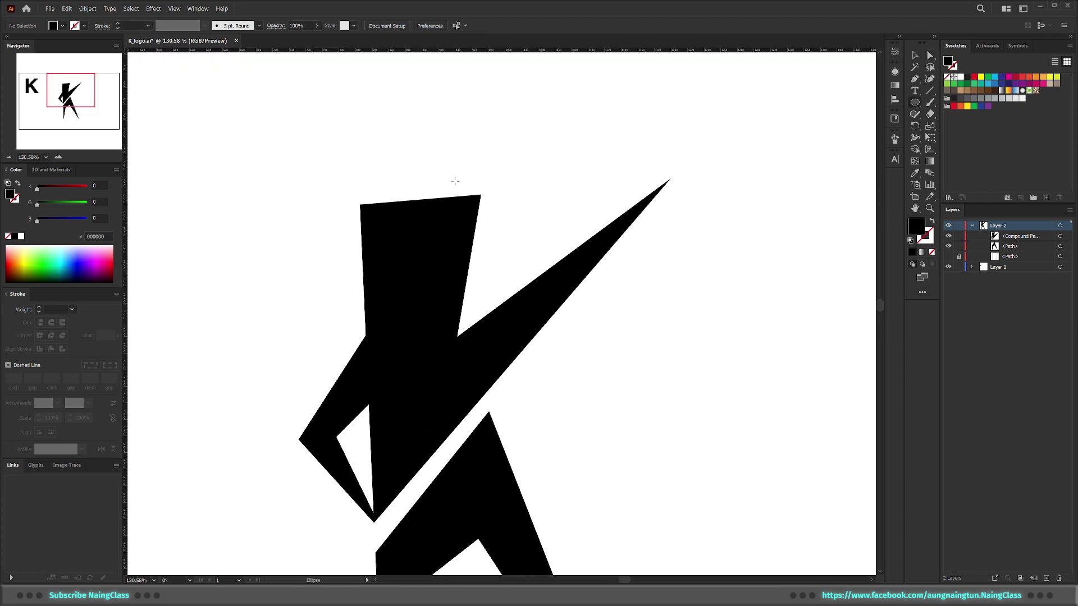
pyautogui.moveTo(322, 177); pyautogui.dragTo(514, 192)
# Step: Draw a rectangle crown on the brim and centre both shapes horizontally
pyautogui.press('m')
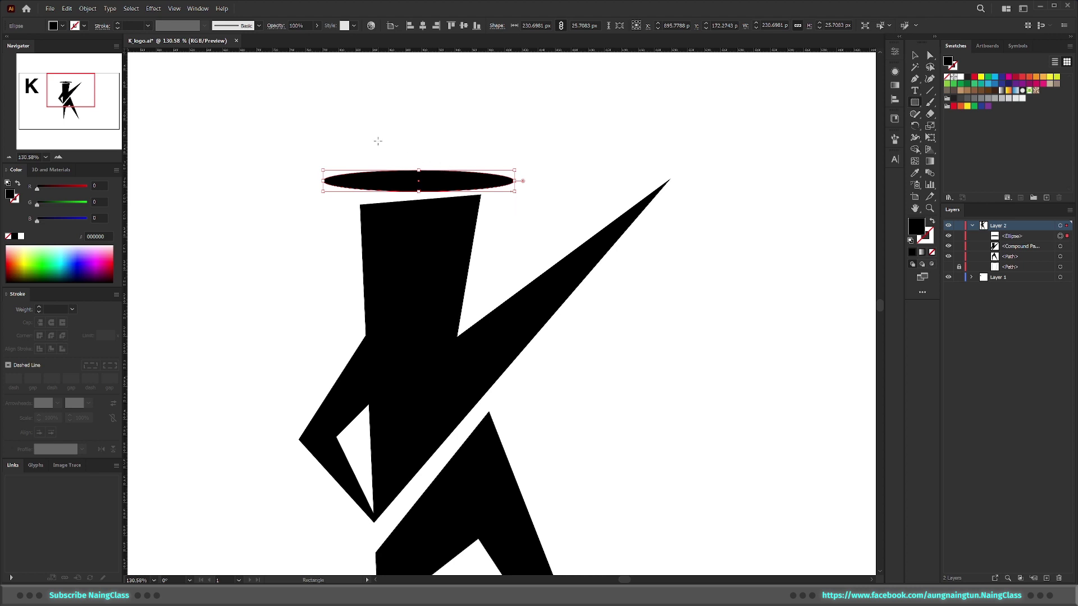
pyautogui.moveTo(350, 135); pyautogui.dragTo(488, 182)
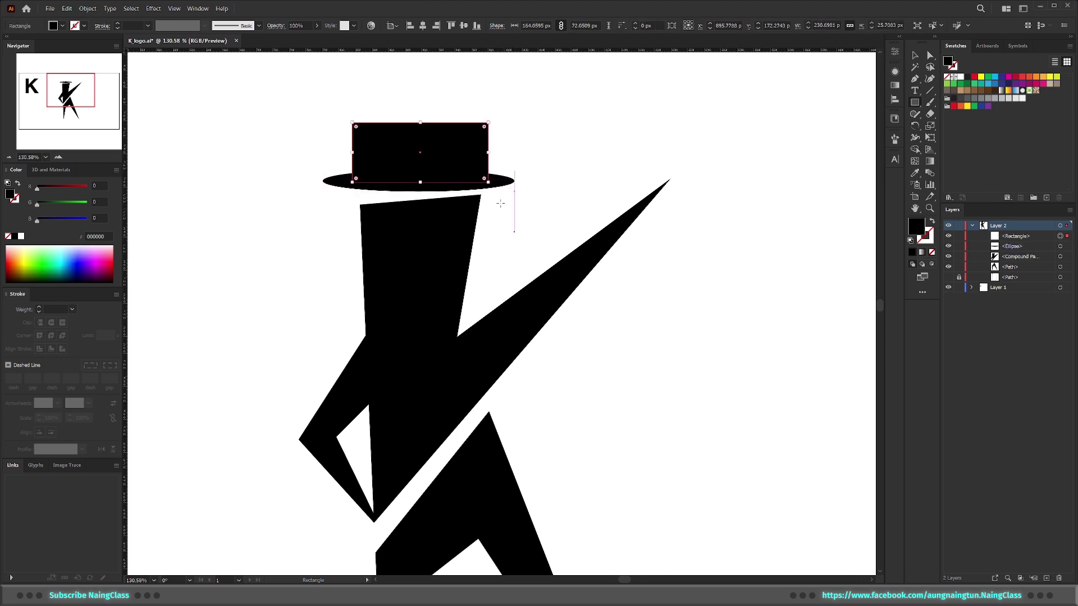
pyautogui.press('v')
pyautogui.keyDown('shift'); pyautogui.click(499, 182); pyautogui.keyUp('shift')
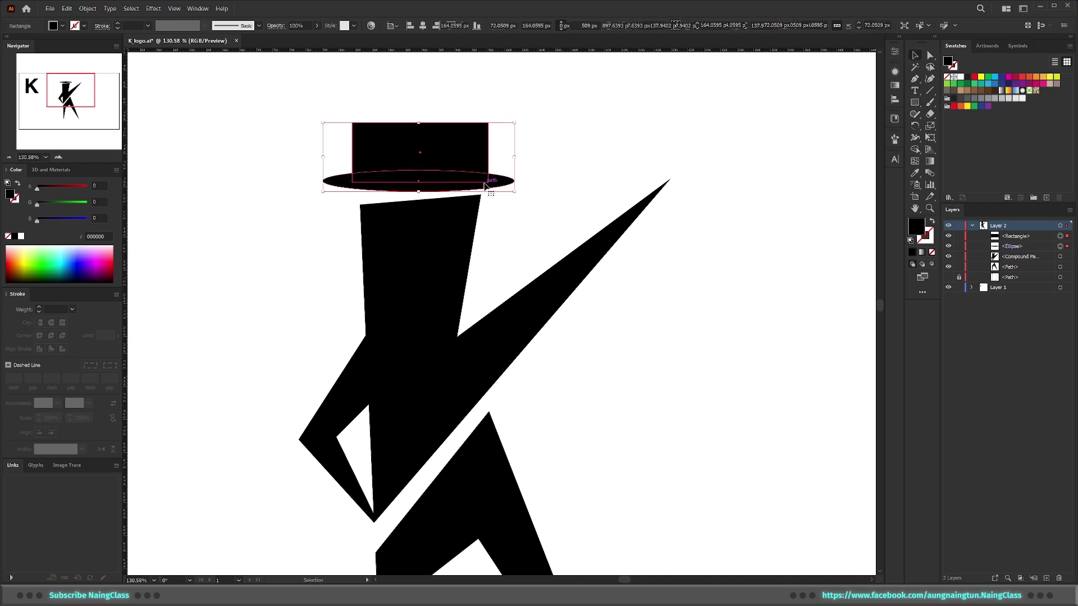
pyautogui.click(423, 26)
pyautogui.click(540, 130)
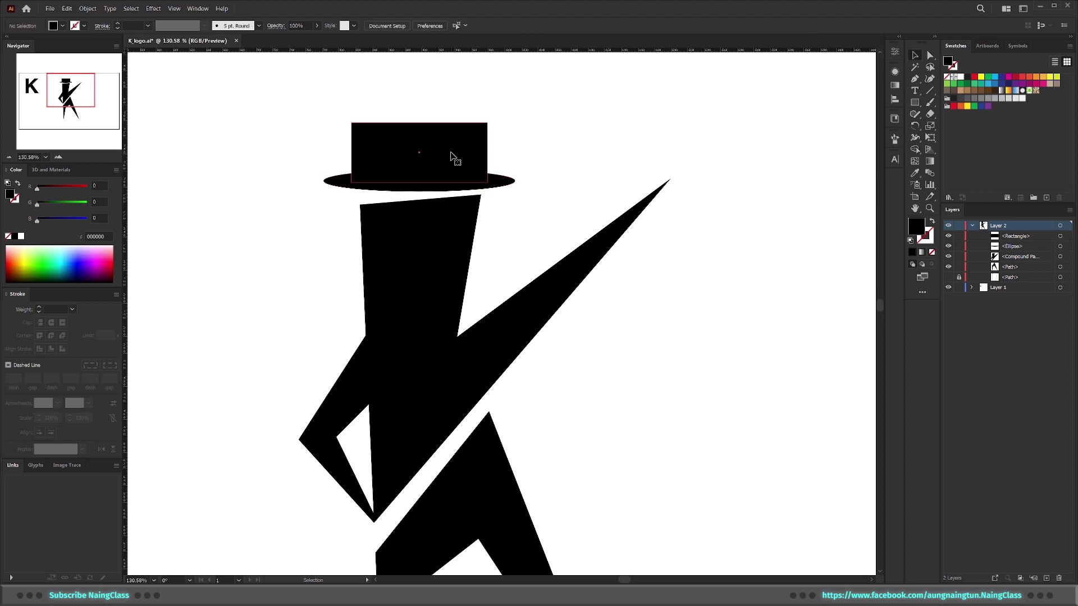
# Step: Round the crown rectangle's top two corners into a dome
pyautogui.click(451, 157)
pyautogui.press('a')
pyautogui.keyDown('shift'); pyautogui.click(352, 122); pyautogui.keyUp('shift')
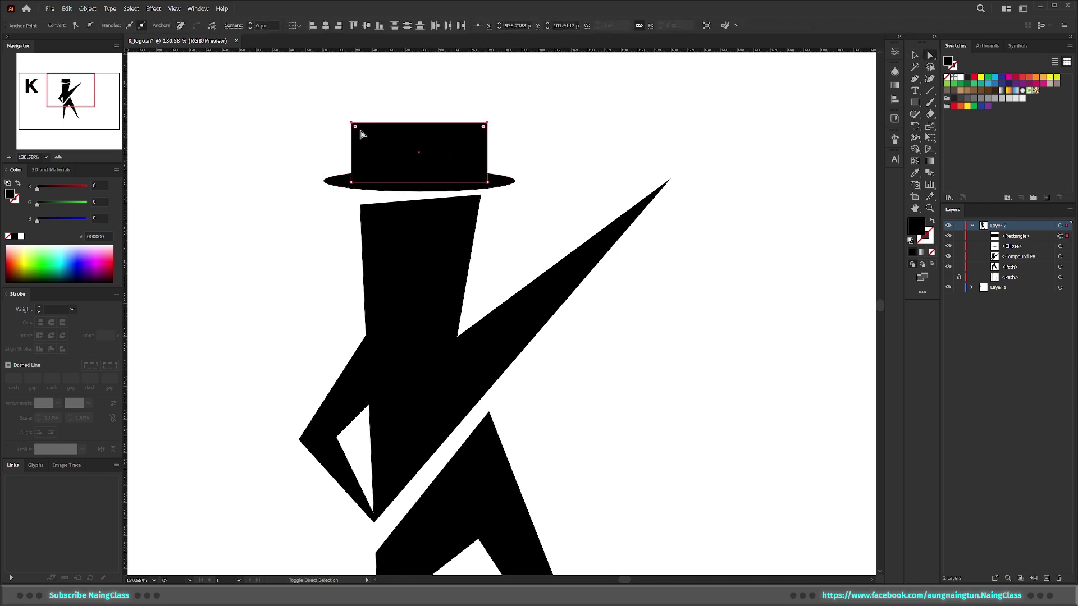
pyautogui.moveTo(359, 131); pyautogui.dragTo(396, 164)
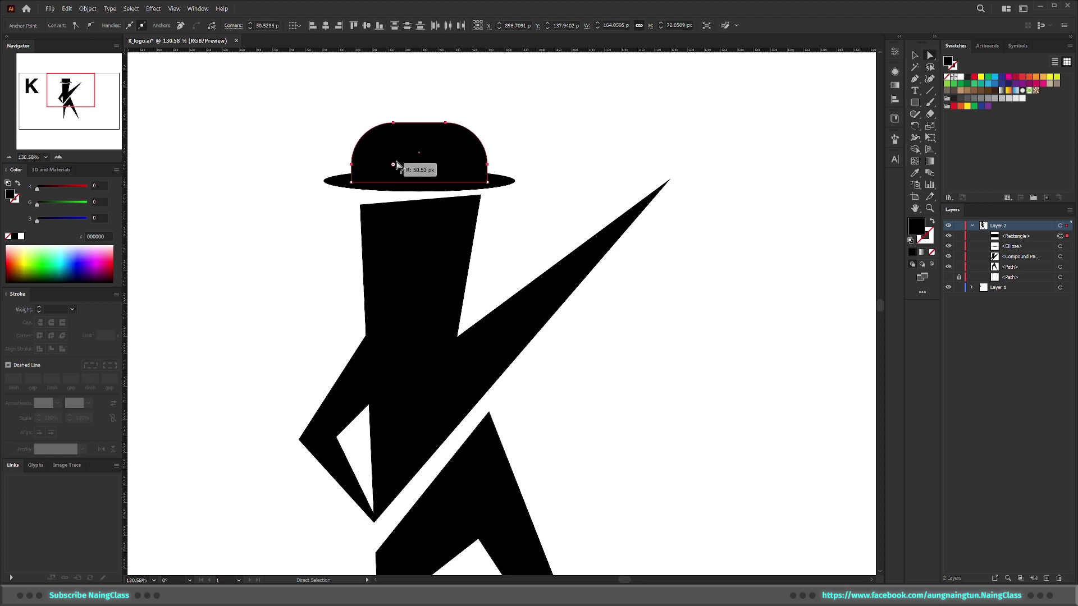
# Step: Set the crown's top corner radius to about 38 px and unite brim and crown into one hat
pyautogui.moveTo(396, 164); pyautogui.dragTo(391, 157)
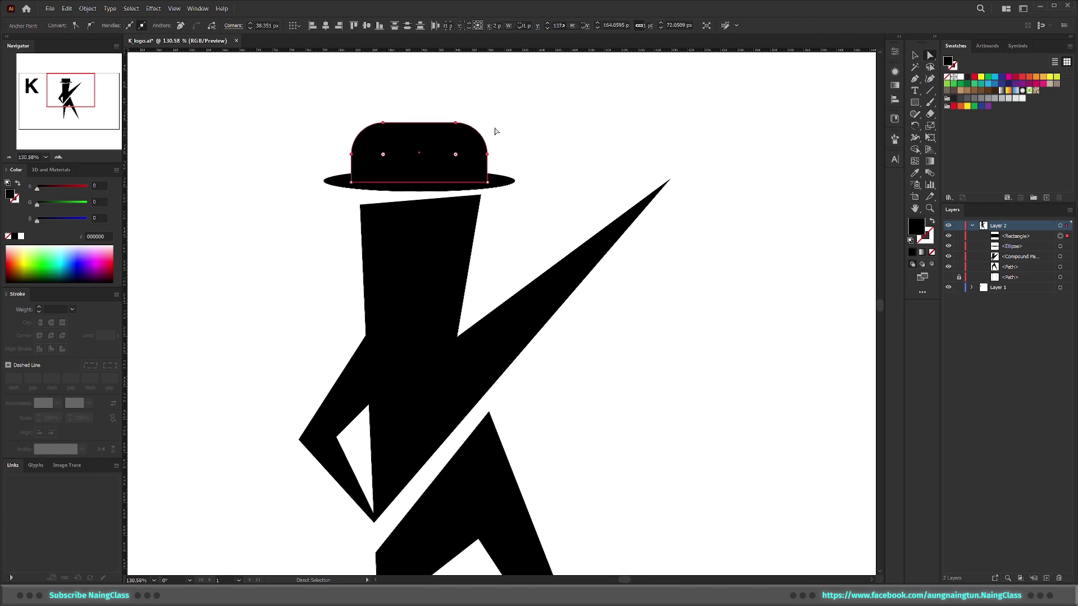
pyautogui.press('v')
pyautogui.click(495, 131)
pyautogui.click(471, 188)
pyautogui.keyDown('shift'); pyautogui.click(464, 159); pyautogui.keyUp('shift')
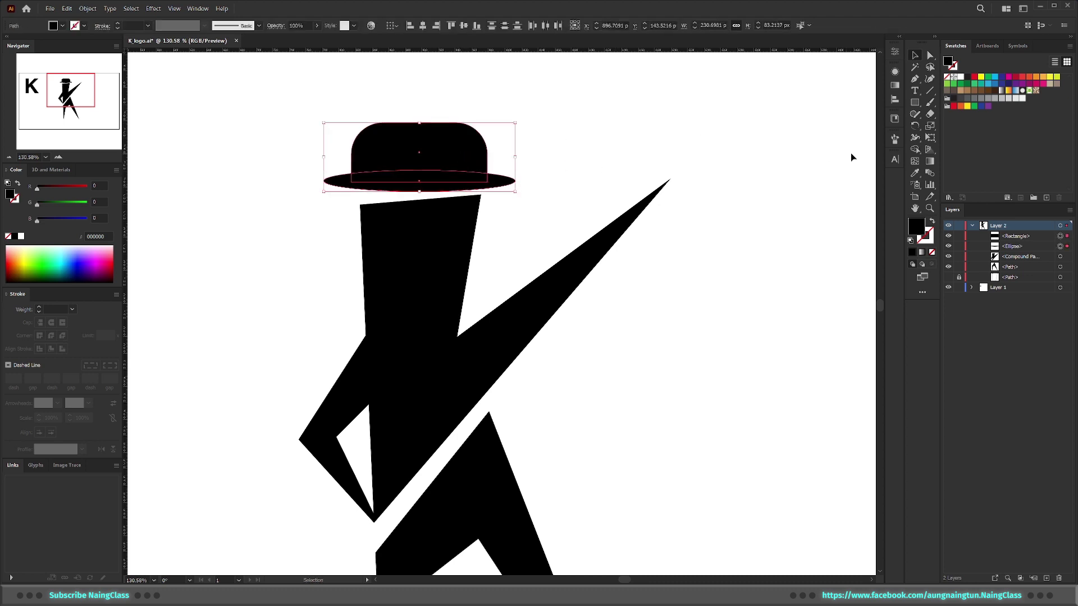
pyautogui.click(895, 53)
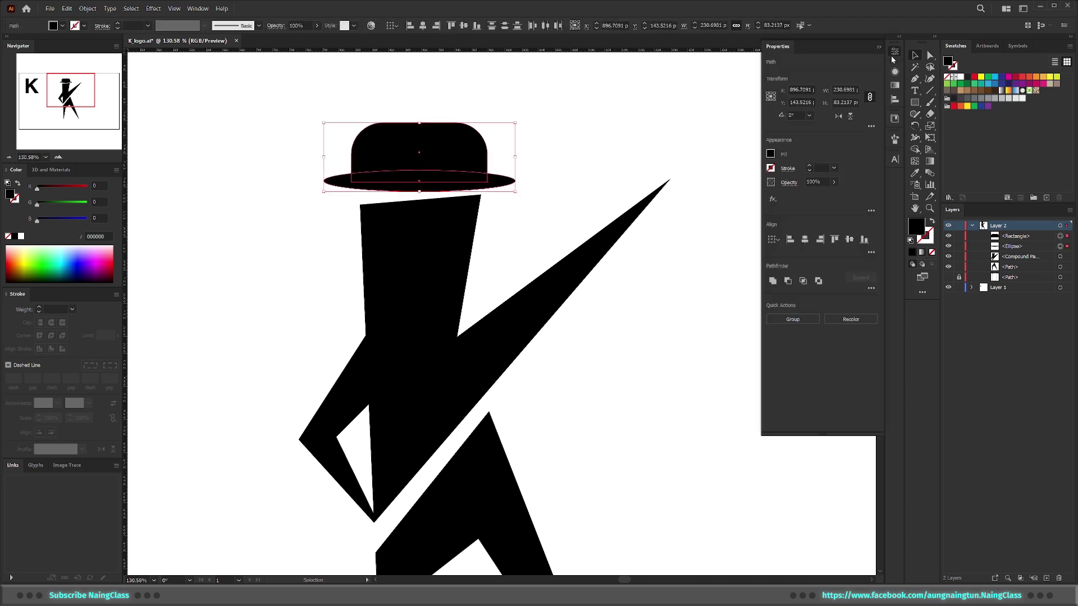
pyautogui.click(773, 281)
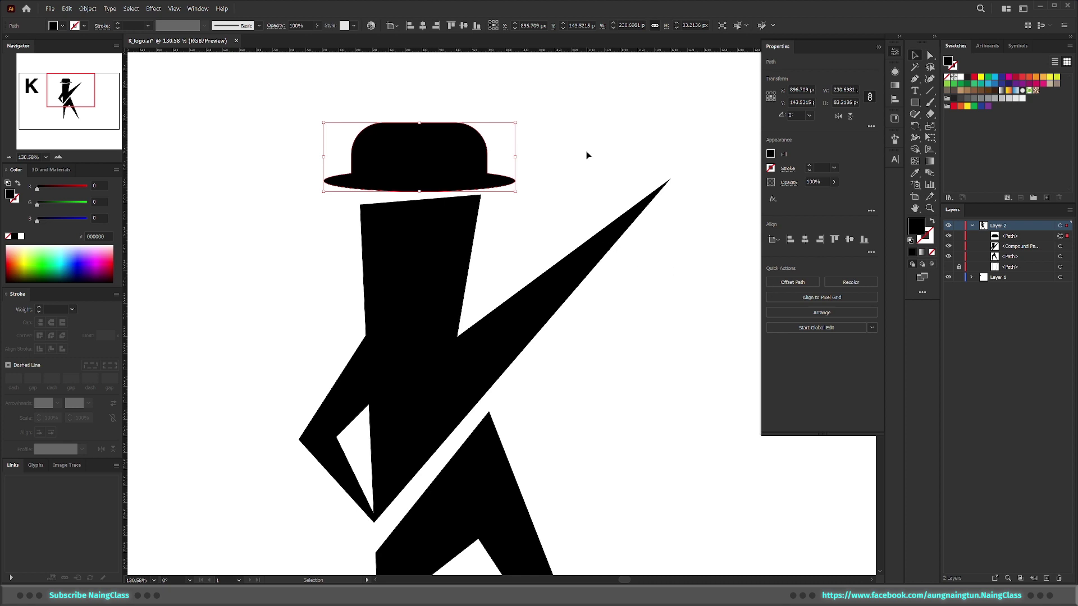
pyautogui.doubleClick(455, 165)
pyautogui.doubleClick(490, 194)
# Step: Tilt the hat about 3.2°, shift it into position and shrink it onto the head
pyautogui.moveTo(432, 169); pyautogui.dragTo(419, 171)
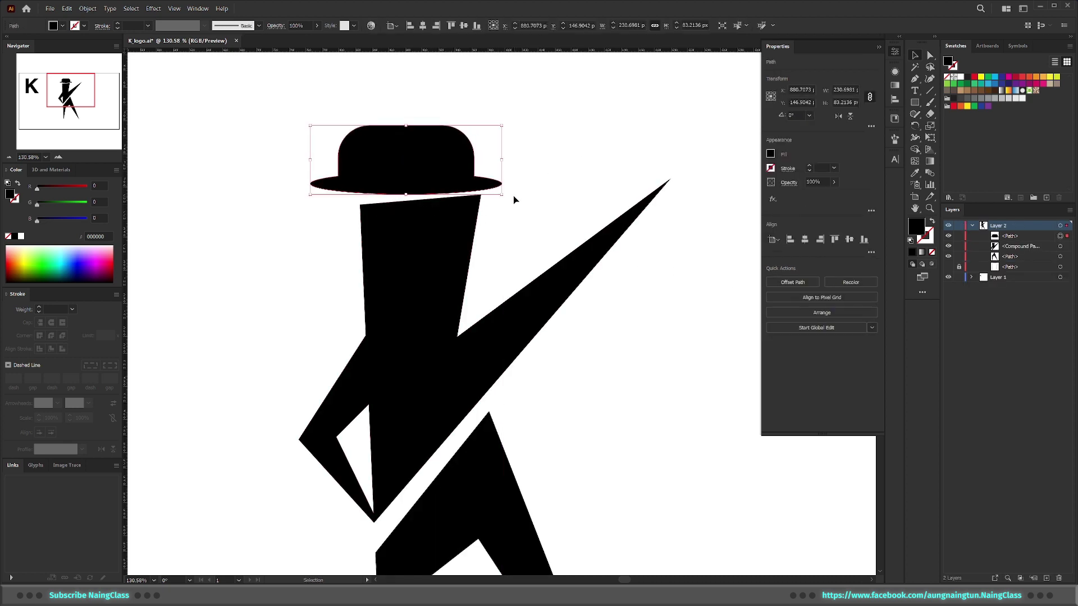
pyautogui.moveTo(506, 197)
pyautogui.mouseDown()
pyautogui.moveTo(510, 181)
pyautogui.moveTo(462, 177)
pyautogui.moveTo(463, 198)
pyautogui.moveTo(450, 166)
pyautogui.mouseUp()
pyautogui.moveTo(512, 186); pyautogui.dragTo(525, 182)
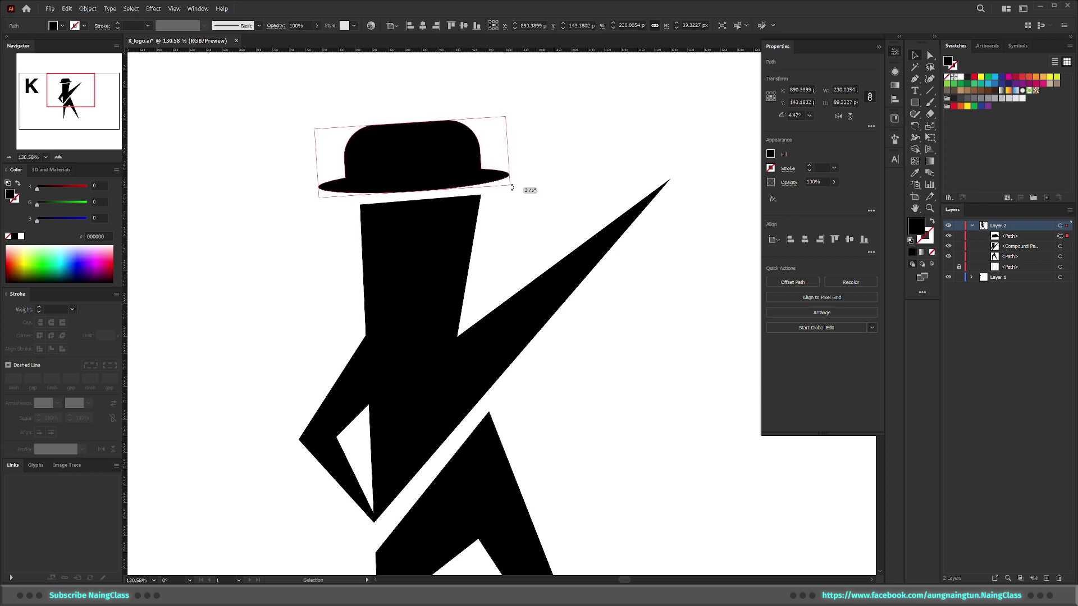
pyautogui.moveTo(460, 170); pyautogui.dragTo(462, 168)
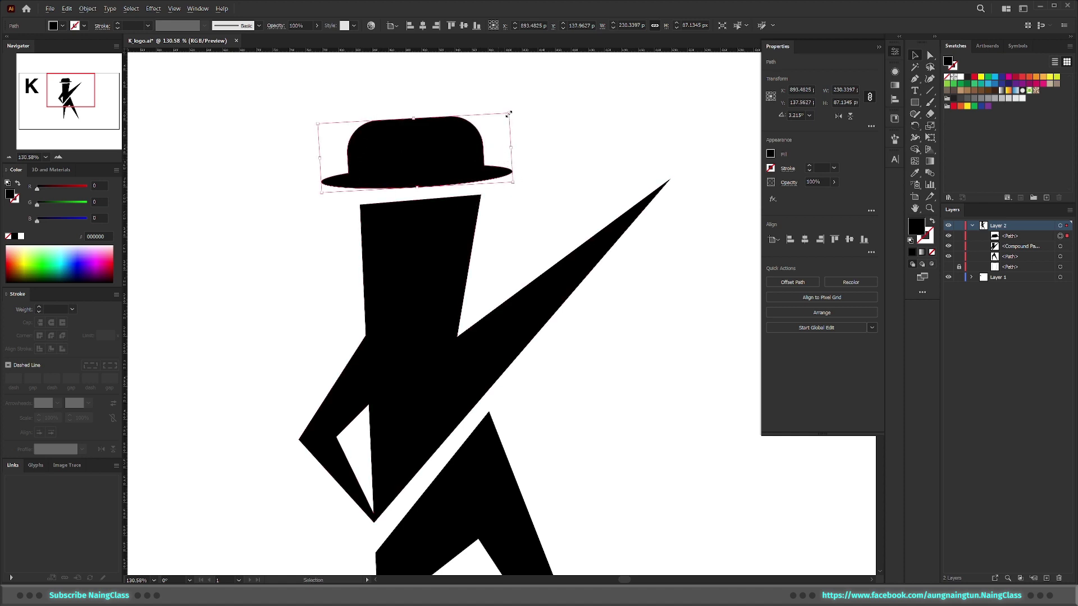
pyautogui.moveTo(508, 114); pyautogui.dragTo(494, 121)
# Step: Review the whole hatted logo, then set up the Ellipse tool with no fill and a 1 pt stroke
pyautogui.keyDown('alt'); pyautogui.click(489, 204); pyautogui.keyUp('alt')
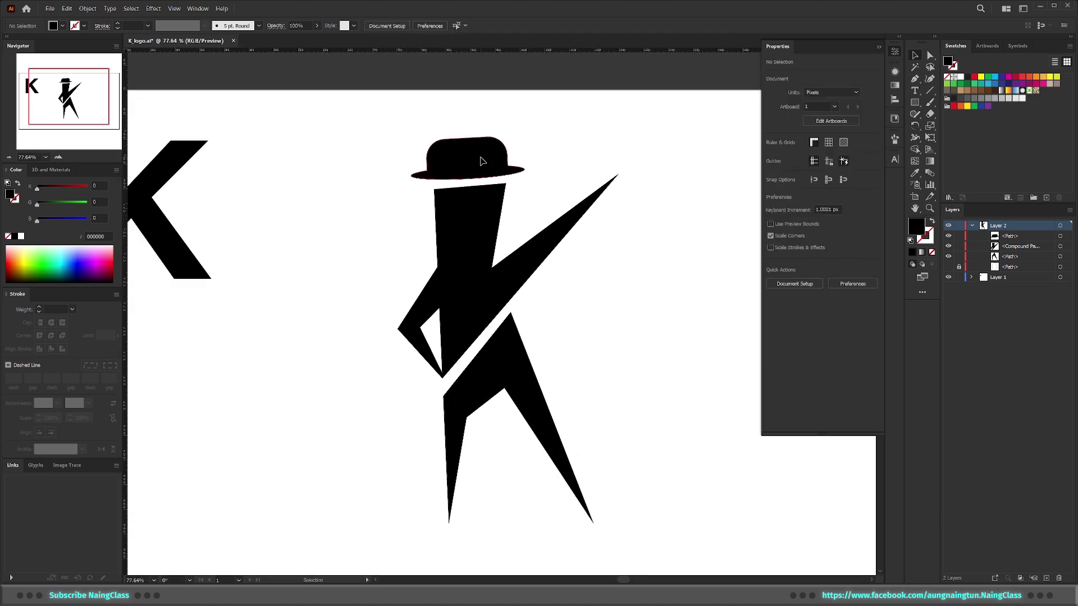
pyautogui.click(481, 161)
pyautogui.click(590, 307)
pyautogui.scroll(-2, 562, 304)
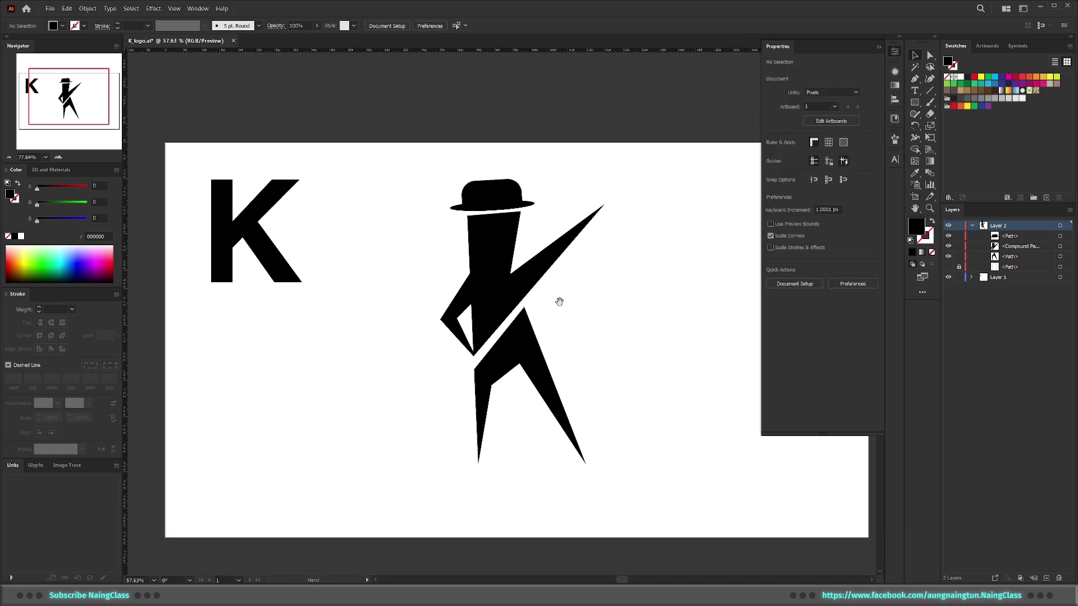
pyautogui.scroll(-1, 560, 301)
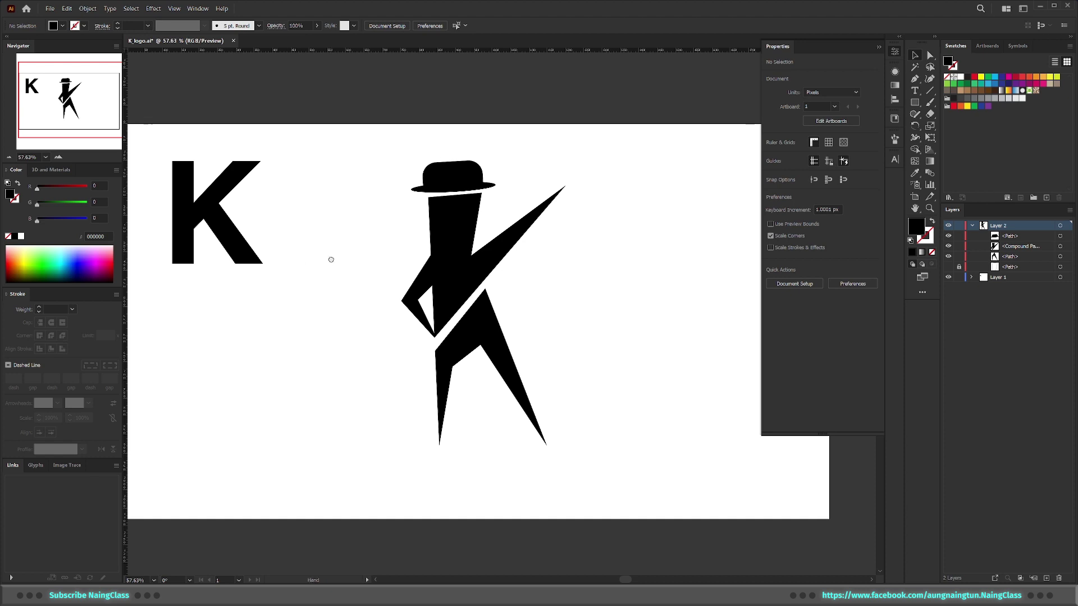
pyautogui.scroll(1, 399, 255)
pyautogui.scroll(-1, 512, 226)
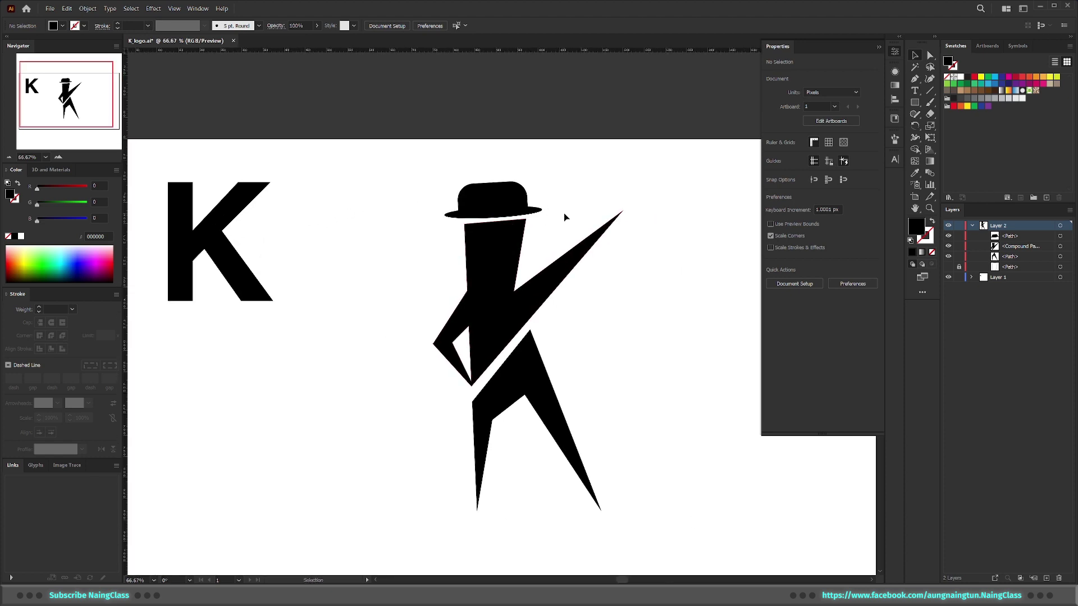
pyautogui.scroll(1, 561, 191)
pyautogui.scroll(1, 586, 196)
pyautogui.scroll(3, 587, 187)
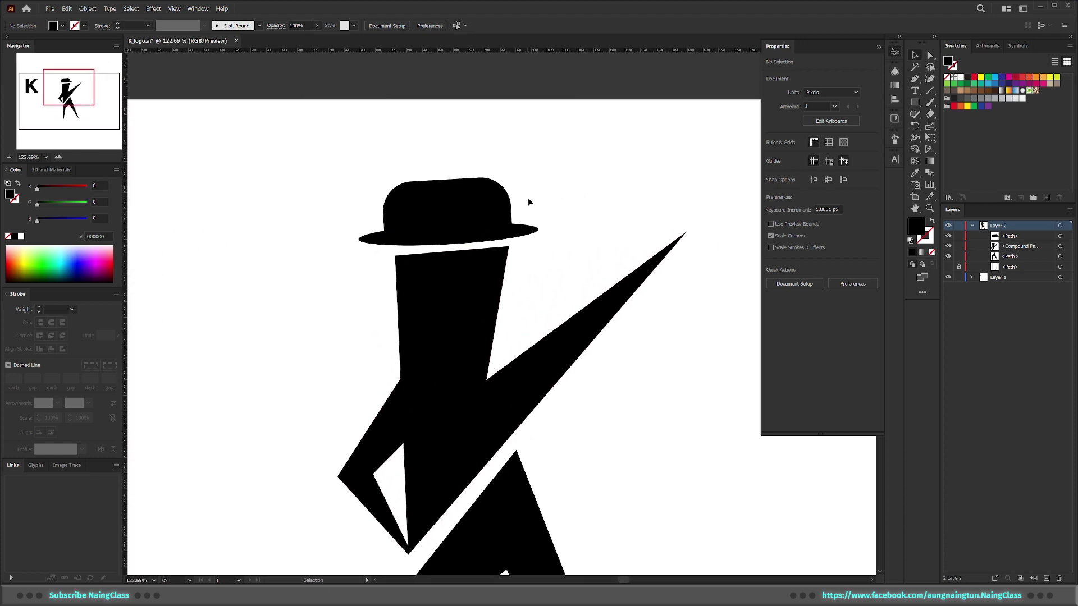
pyautogui.press('l')
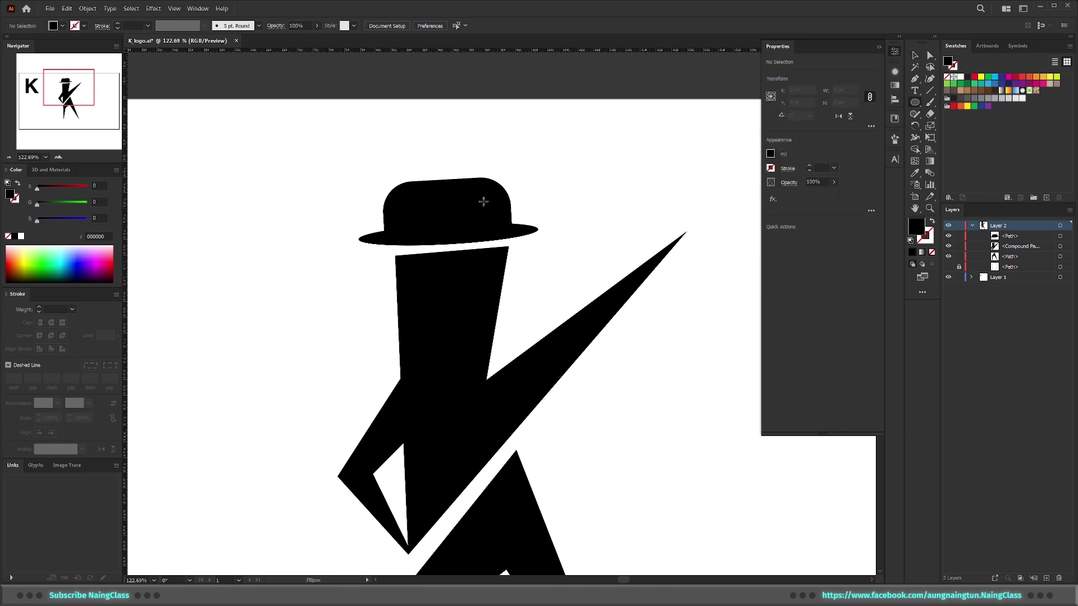
pyautogui.hotkey('shift', 'x')
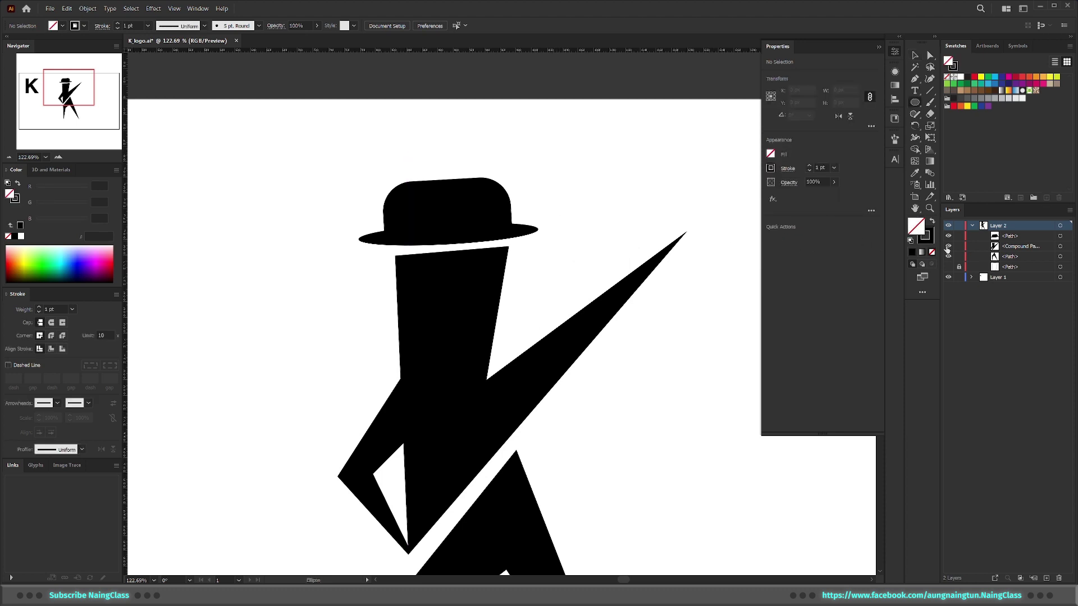
# Step: Draw an unfilled ellipse with a red outline around the hat
pyautogui.click(930, 241)
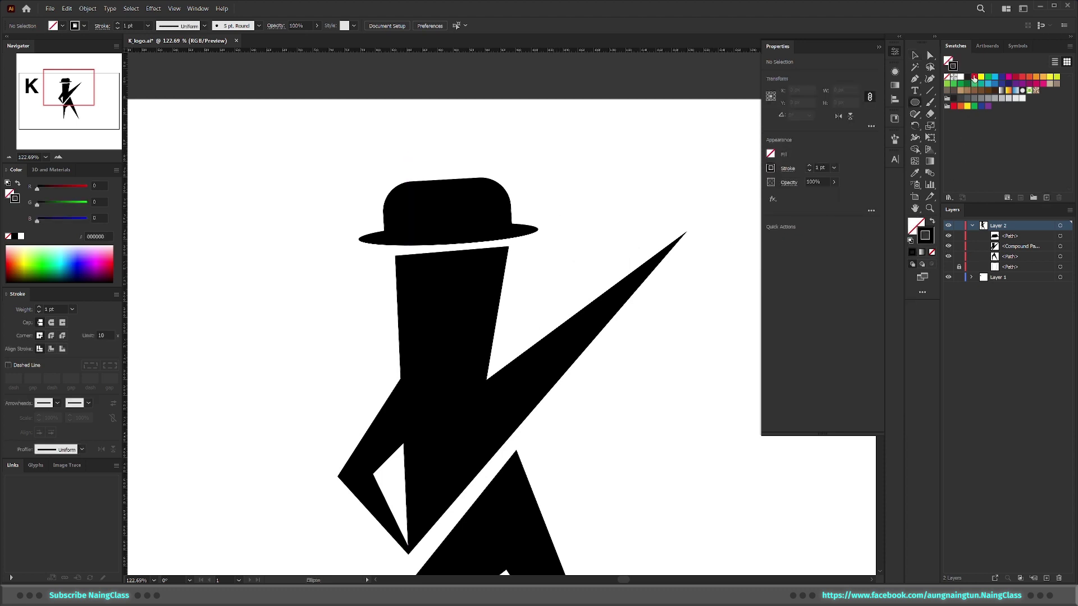
pyautogui.click(975, 76)
pyautogui.moveTo(318, 135); pyautogui.dragTo(658, 220)
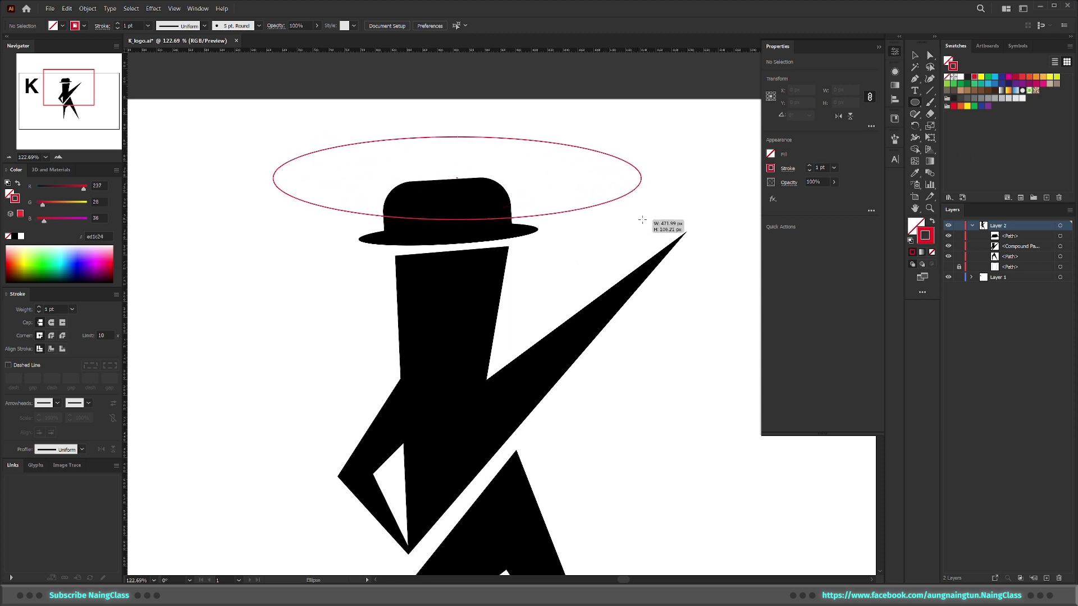
pyautogui.press('v')
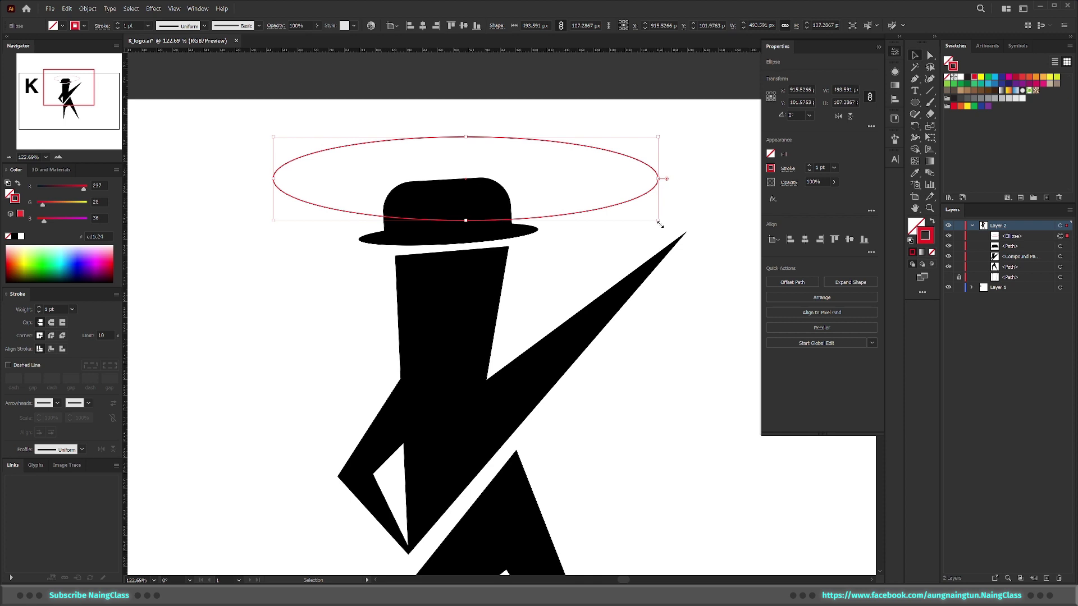
pyautogui.moveTo(661, 224); pyautogui.dragTo(676, 214)
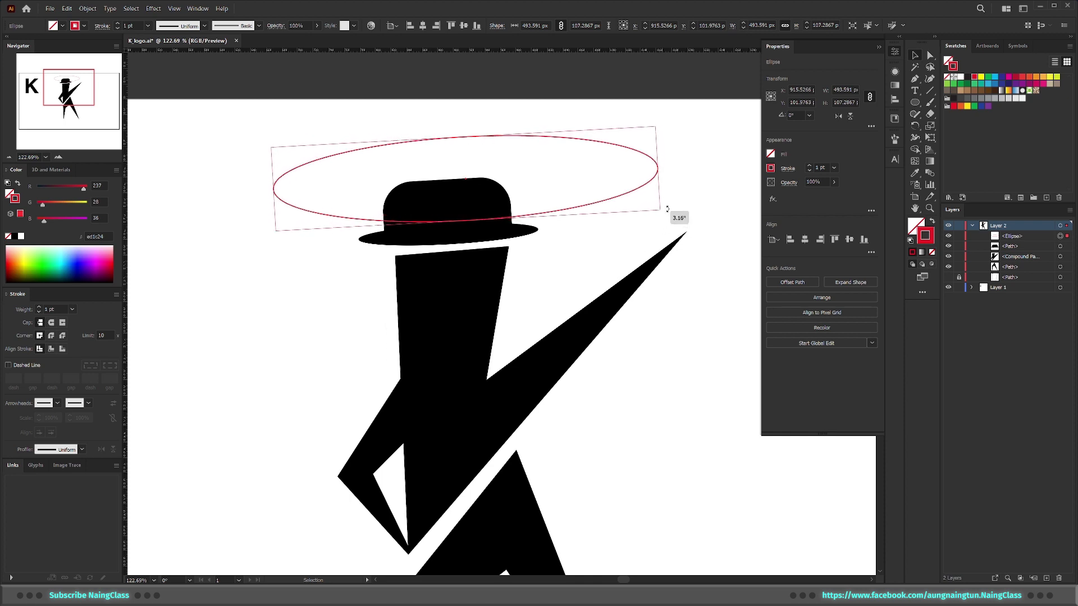
# Step: Copy the hat's 3.215° rotation and apply it to the red ellipse
pyautogui.click(493, 231)
pyautogui.click(804, 115)
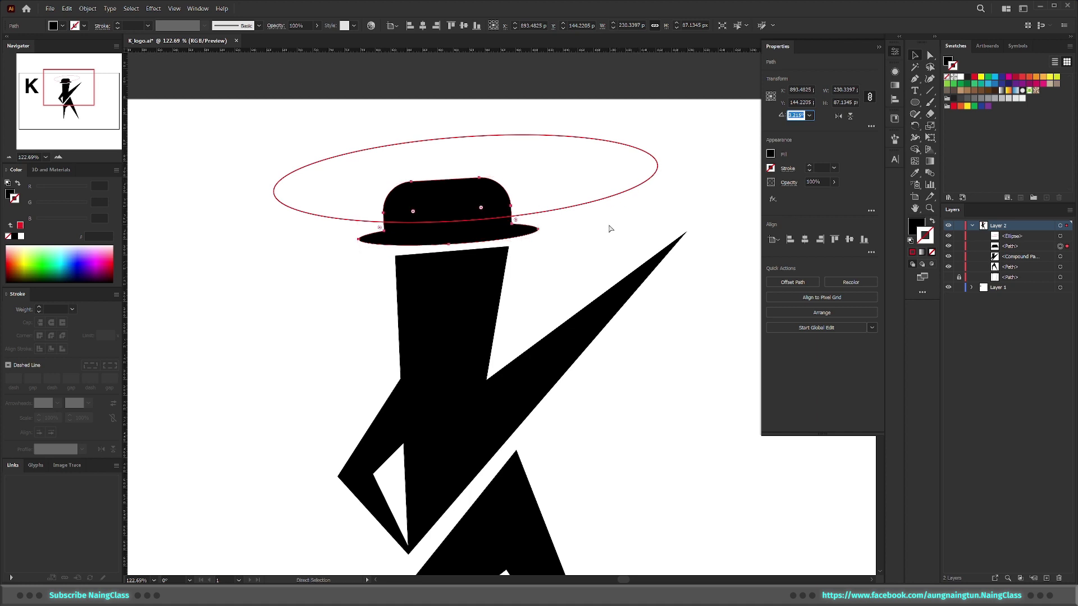
pyautogui.click(596, 208)
pyautogui.click(796, 115)
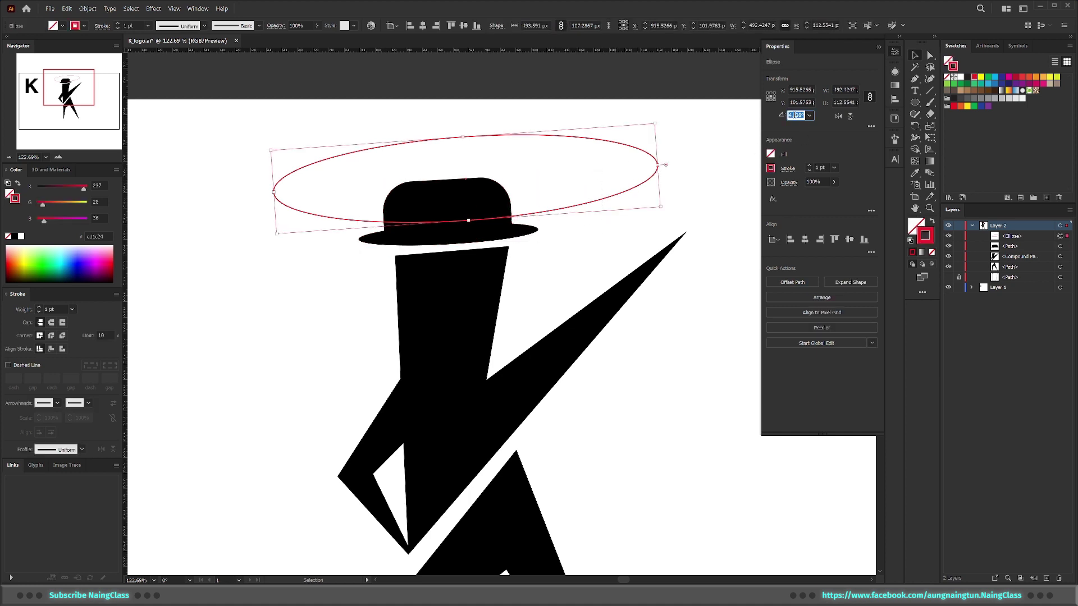
pyautogui.hotkey('ctrl', 'v')
pyautogui.press('Return')
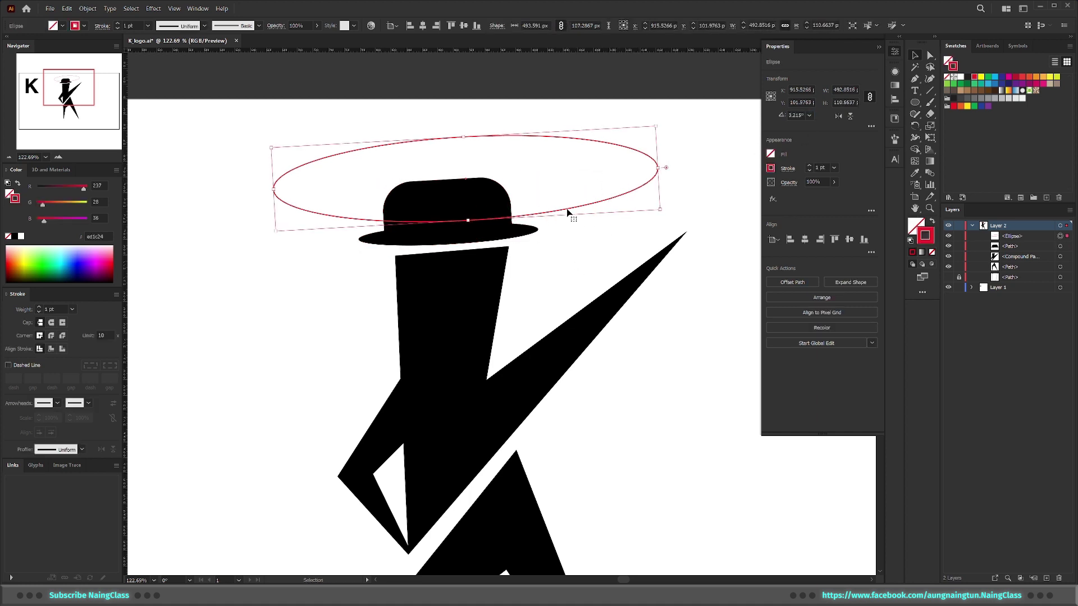
# Step: Centre the ellipse over the hat, thicken its stroke to 12 pt, and lower it slightly
pyautogui.moveTo(571, 206); pyautogui.dragTo(546, 206)
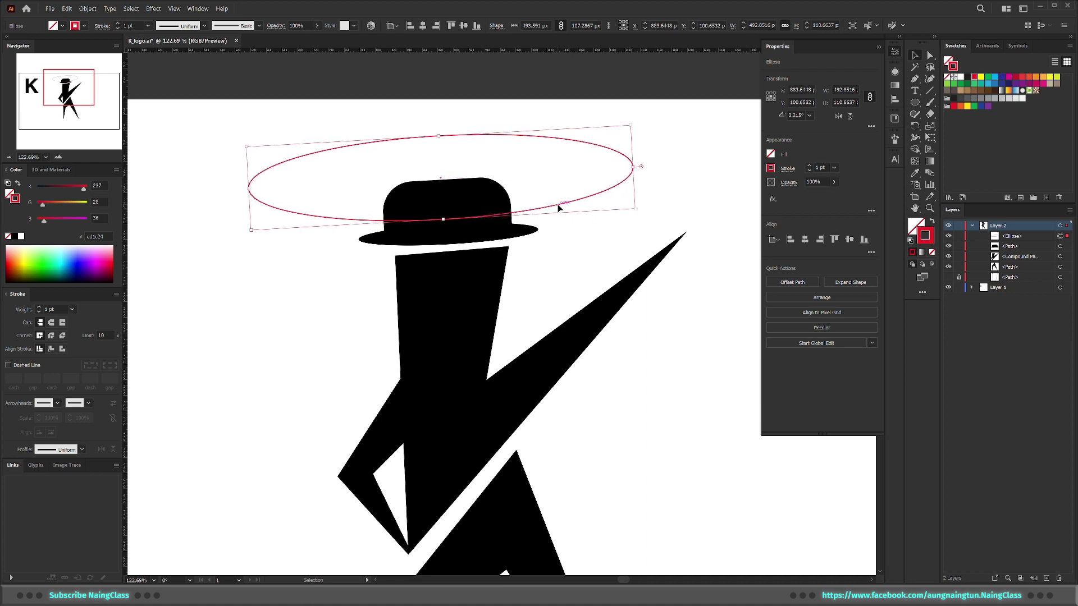
pyautogui.moveTo(558, 208); pyautogui.dragTo(562, 207)
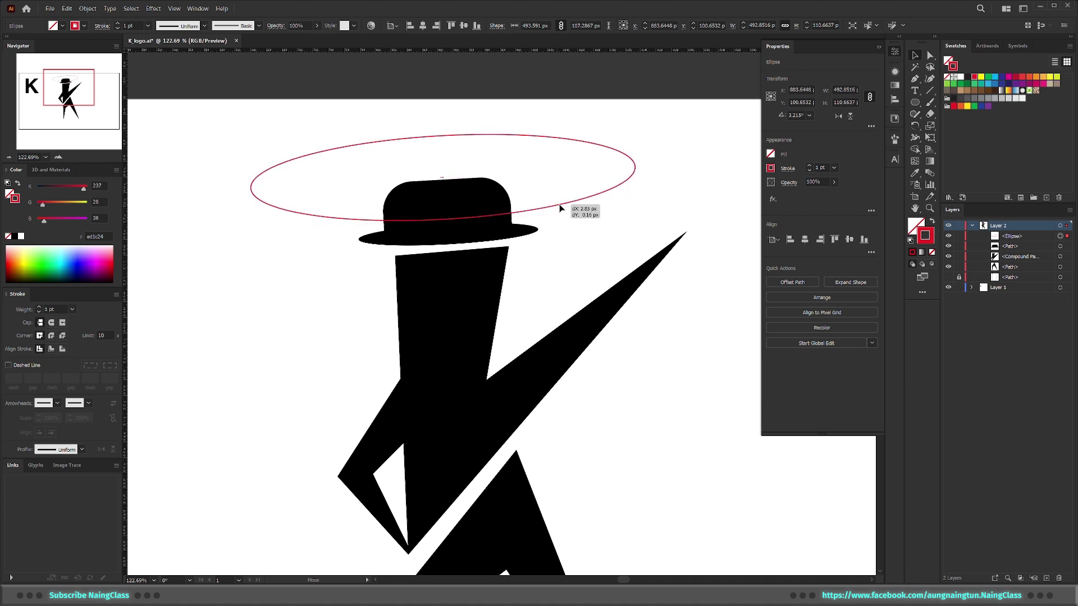
pyautogui.click(809, 167)
pyautogui.click(809, 166)
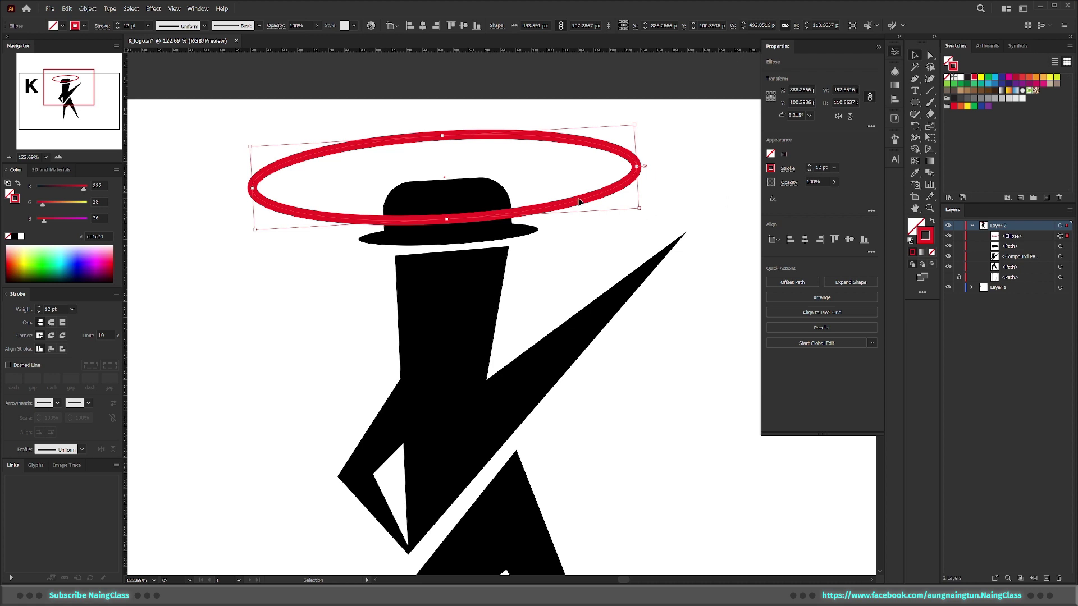
pyautogui.moveTo(581, 203); pyautogui.dragTo(581, 210)
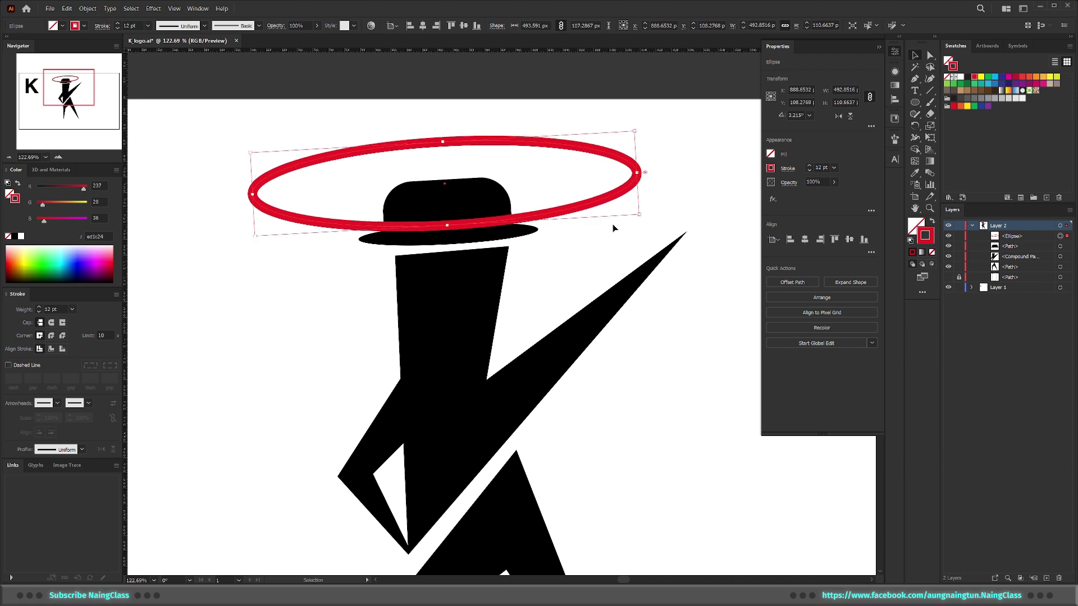
# Step: Expand the red ring's stroke into a filled shape with Object > Expand
pyautogui.click(89, 9)
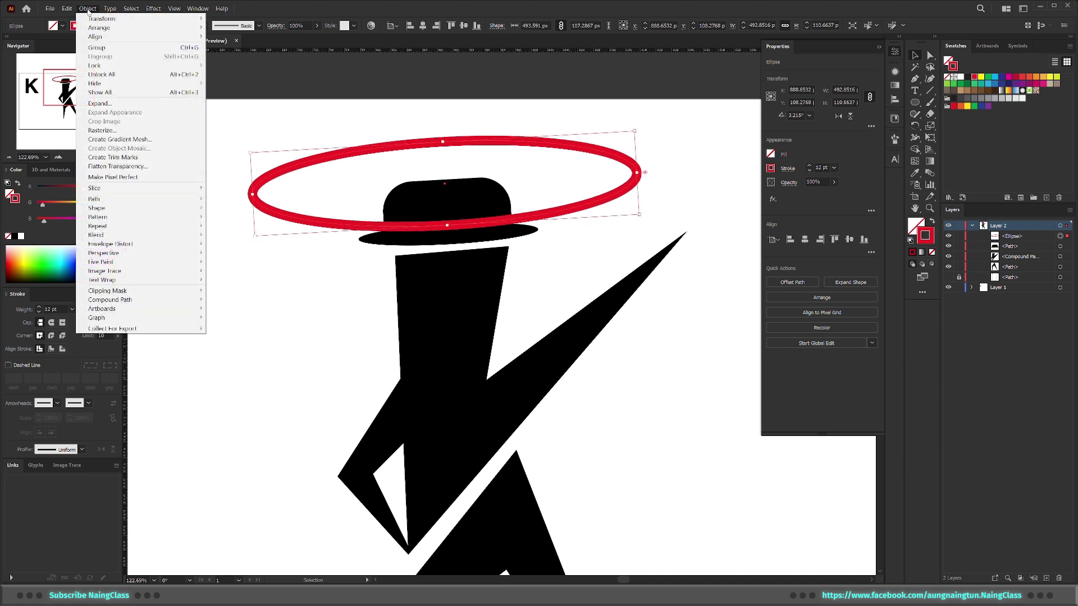
pyautogui.click(100, 104)
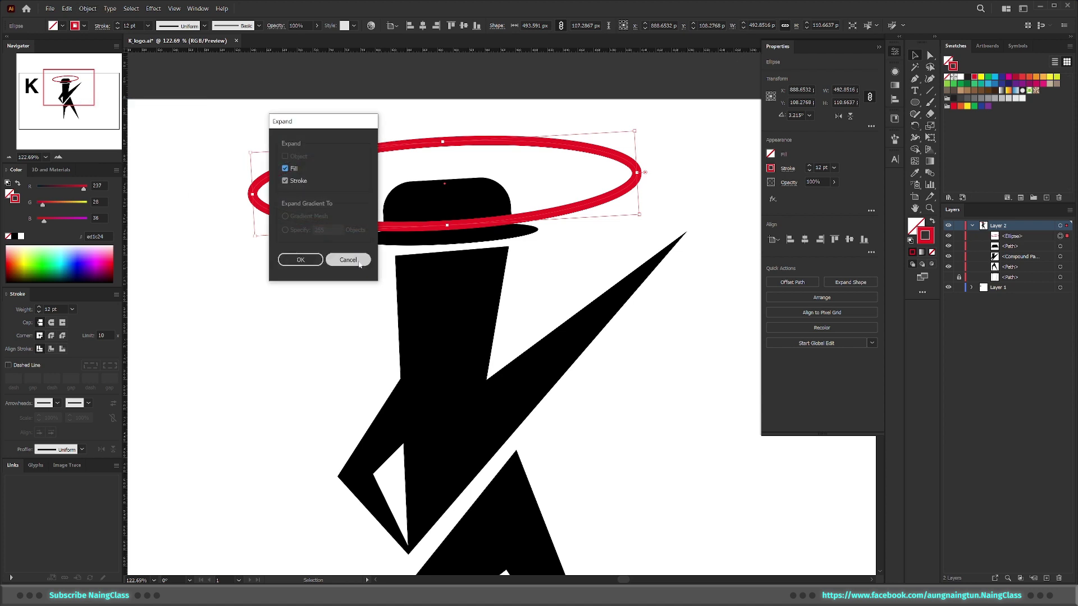
pyautogui.click(300, 260)
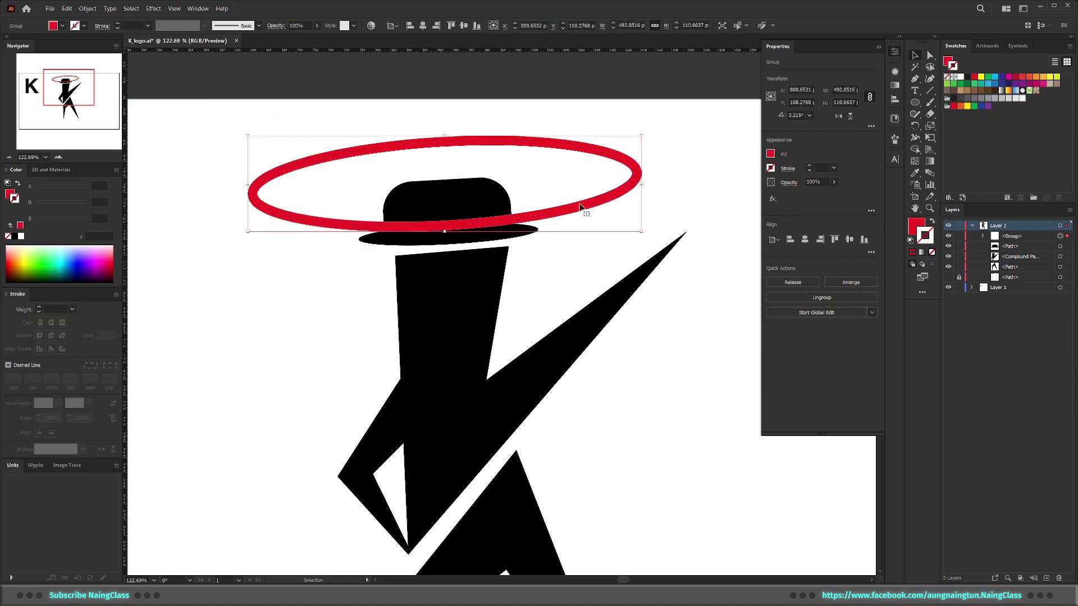
pyautogui.click(575, 233)
pyautogui.click(577, 212)
pyautogui.scroll(2, 563, 232)
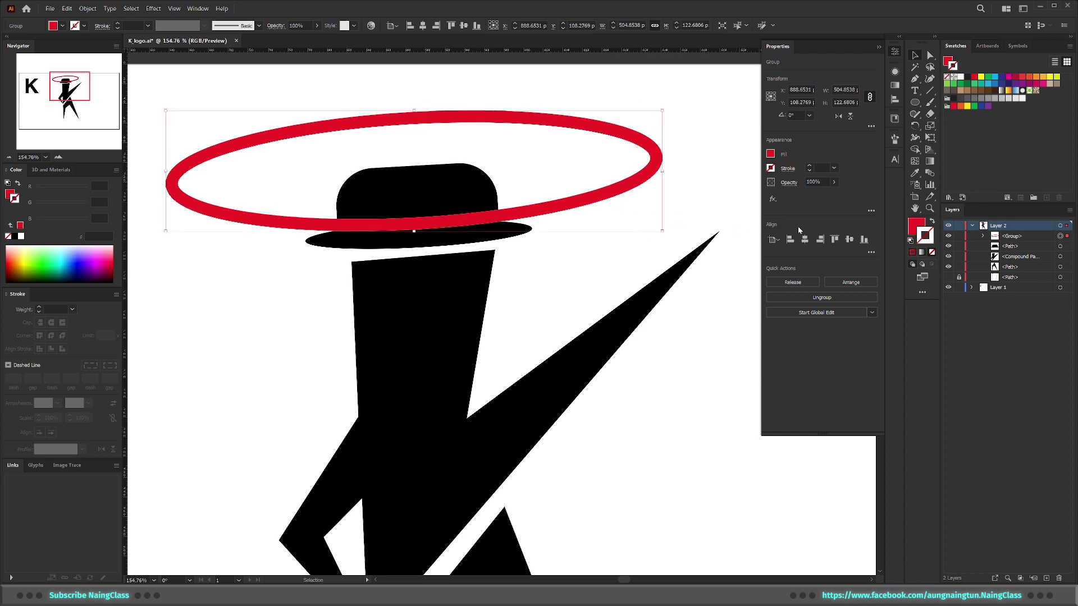
pyautogui.click(914, 230)
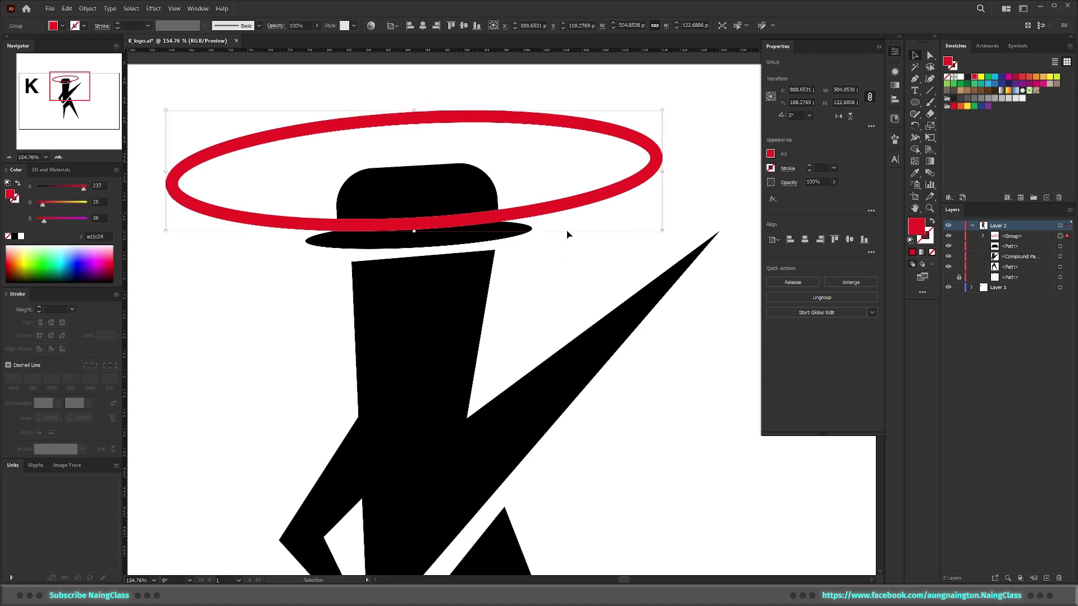
# Step: With the hat and ring selected, use Shape Builder to remove the ring outside the hat
pyautogui.hotkey('ctrl', 'y')
pyautogui.hotkey('ctrl', 'y')
pyautogui.click(564, 250)
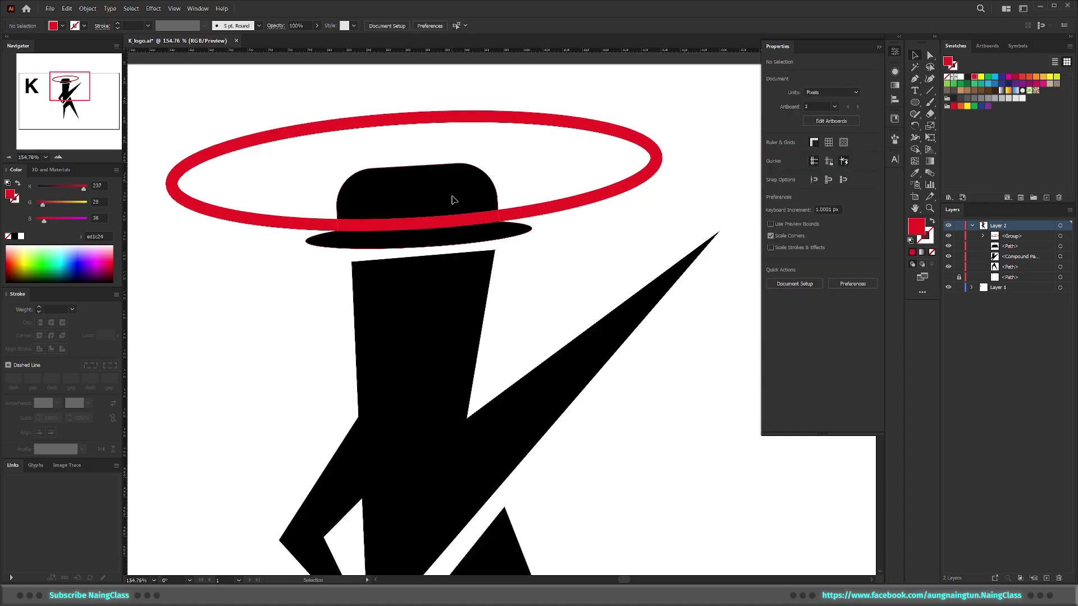
pyautogui.click(454, 199)
pyautogui.keyDown('shift'); pyautogui.click(577, 202); pyautogui.keyUp('shift')
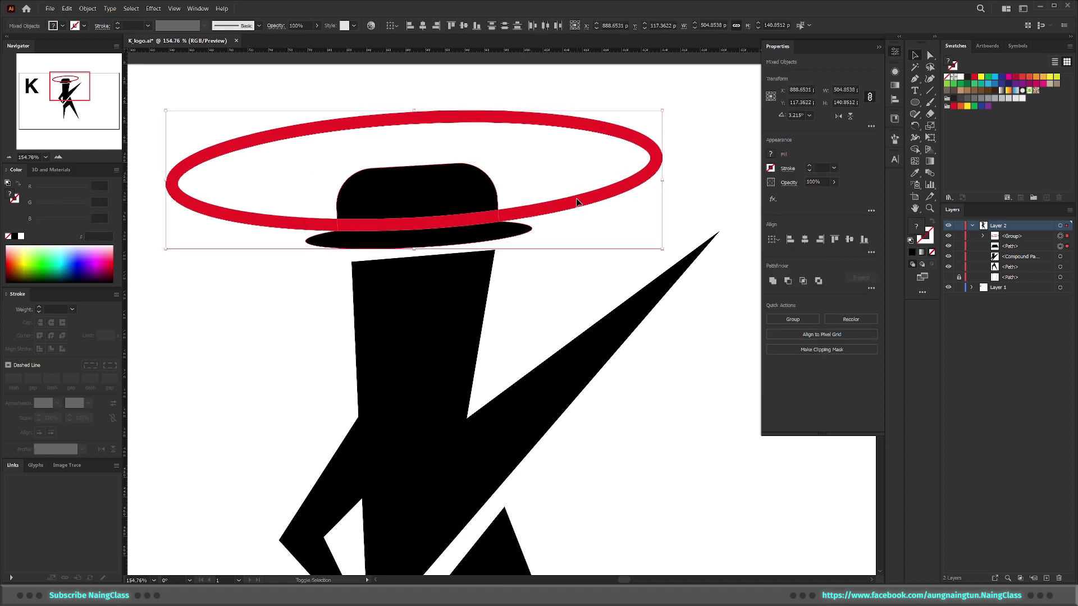
pyautogui.hotkey('shift', 'm')
pyautogui.keyDown('alt'); pyautogui.click(578, 201); pyautogui.keyUp('alt')
pyautogui.press('v')
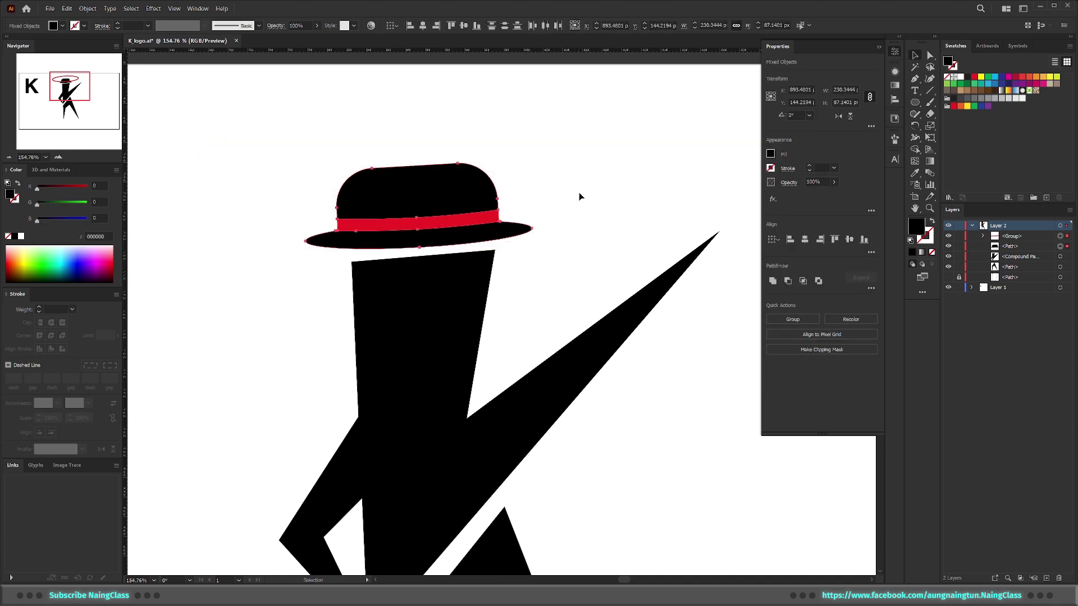
pyautogui.click(580, 195)
pyautogui.scroll(-5, 457, 271)
pyautogui.scroll(-1, 457, 271)
pyautogui.scroll(6, 543, 243)
# Step: Select the hat band with Direct Selection and recolour it white
pyautogui.scroll(1, 463, 239)
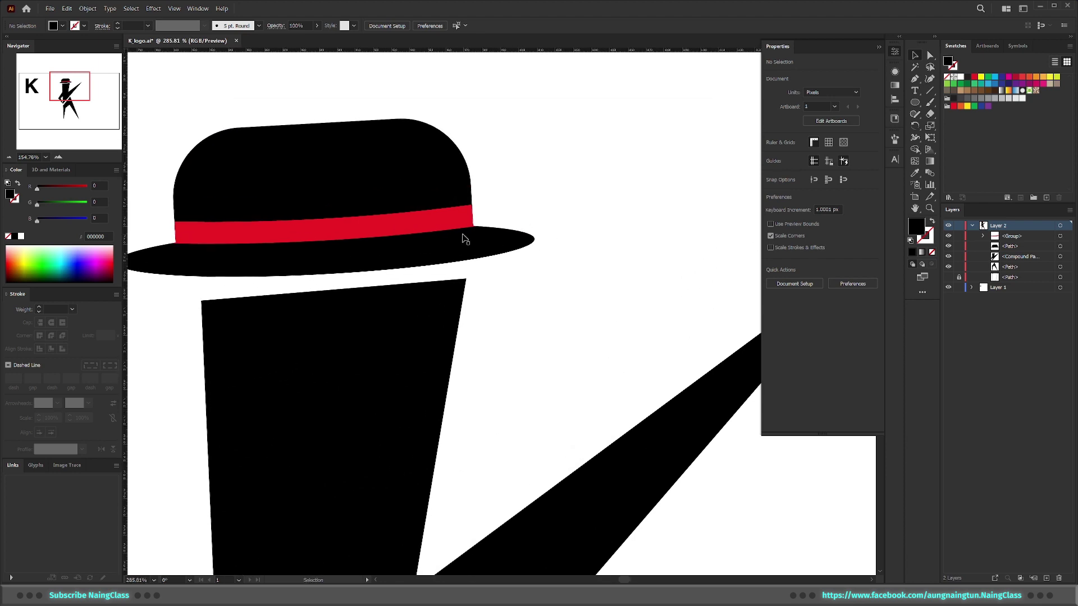
pyautogui.click(464, 225)
pyautogui.click(928, 53)
pyautogui.click(959, 78)
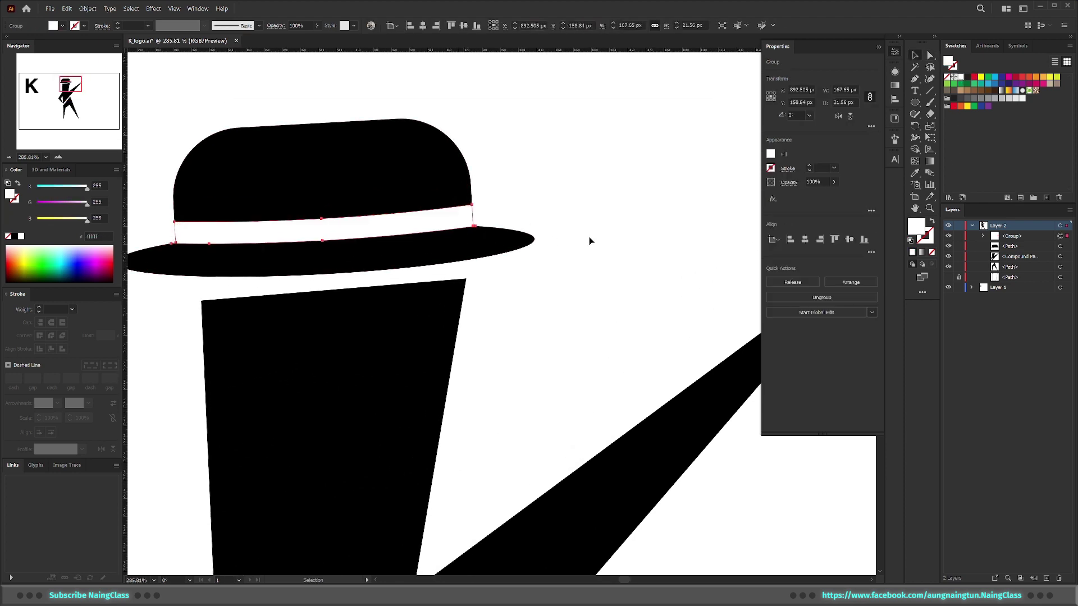
pyautogui.click(589, 238)
pyautogui.scroll(-3, 446, 241)
pyautogui.scroll(1, 489, 244)
# Step: Try red, tan and light beige swatches on the band, leaving it beige
pyautogui.click(470, 227)
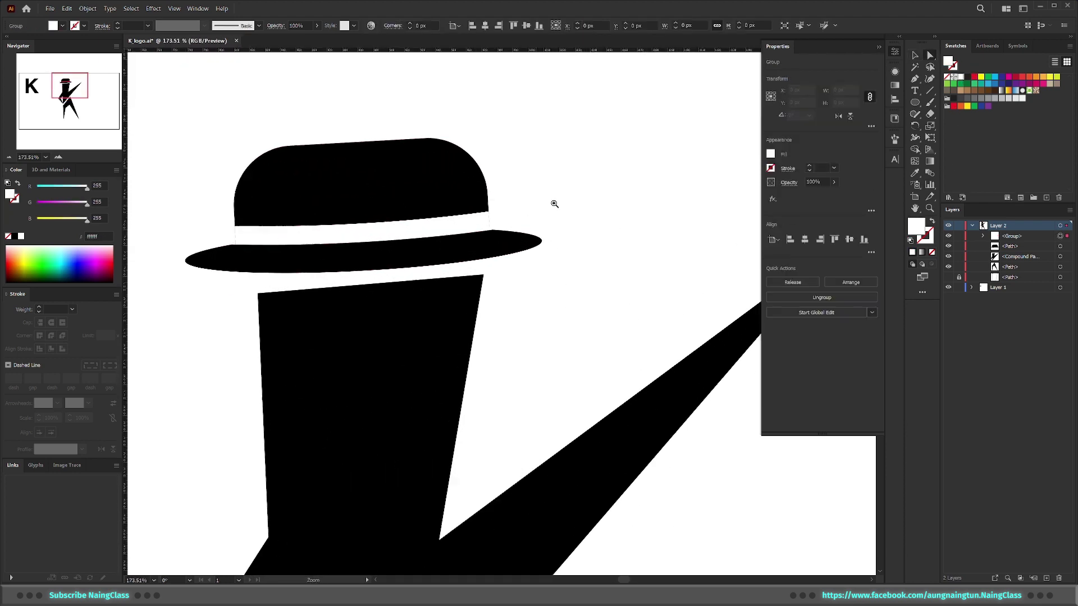
pyautogui.scroll(5, 696, 188)
pyautogui.scroll(-6, 482, 272)
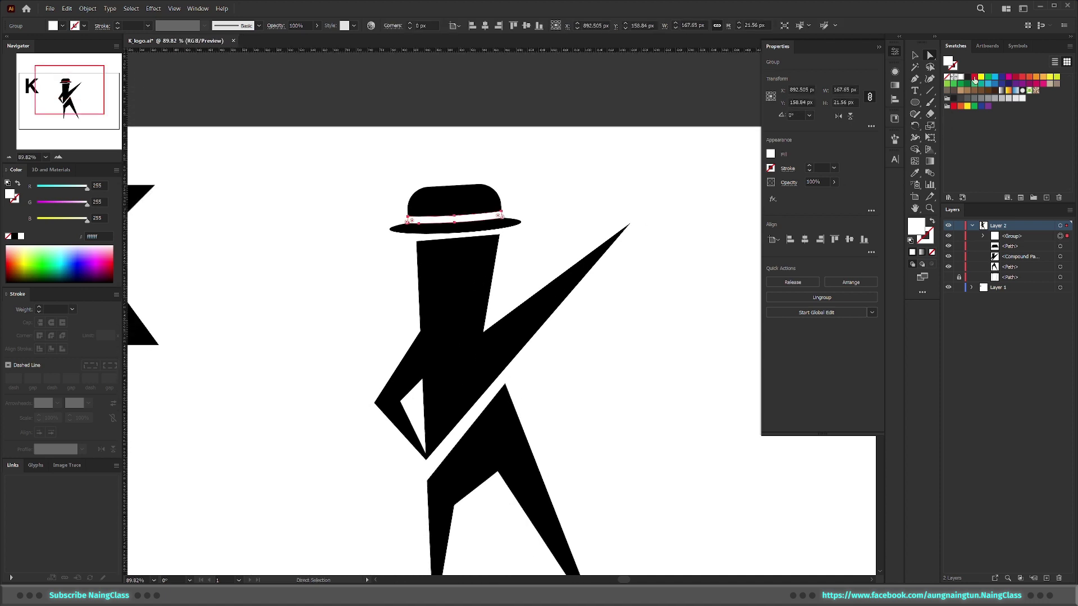
pyautogui.click(974, 78)
pyautogui.click(962, 91)
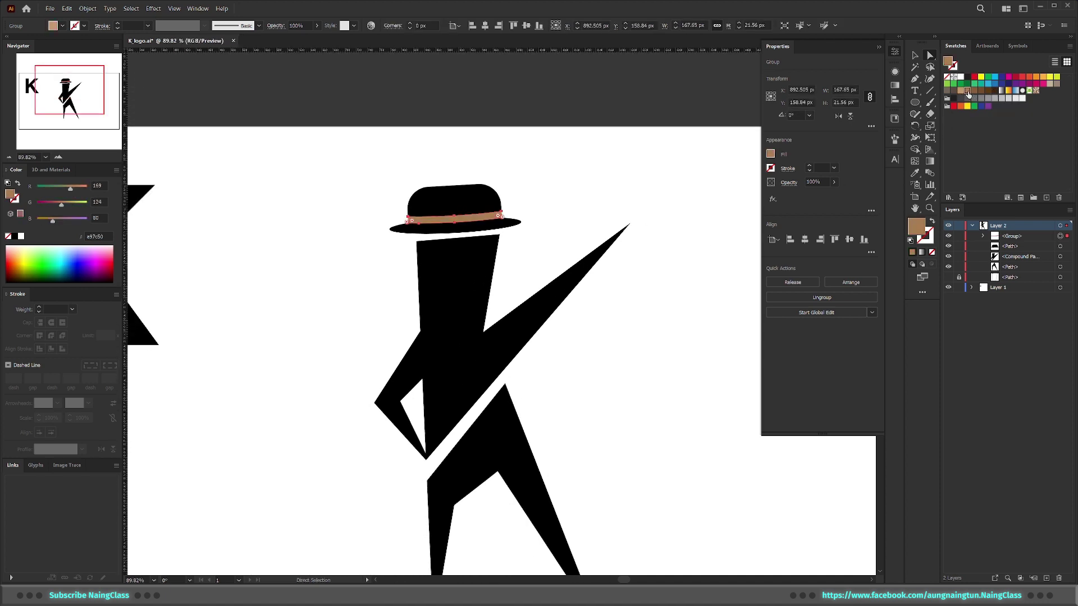
pyautogui.click(1051, 86)
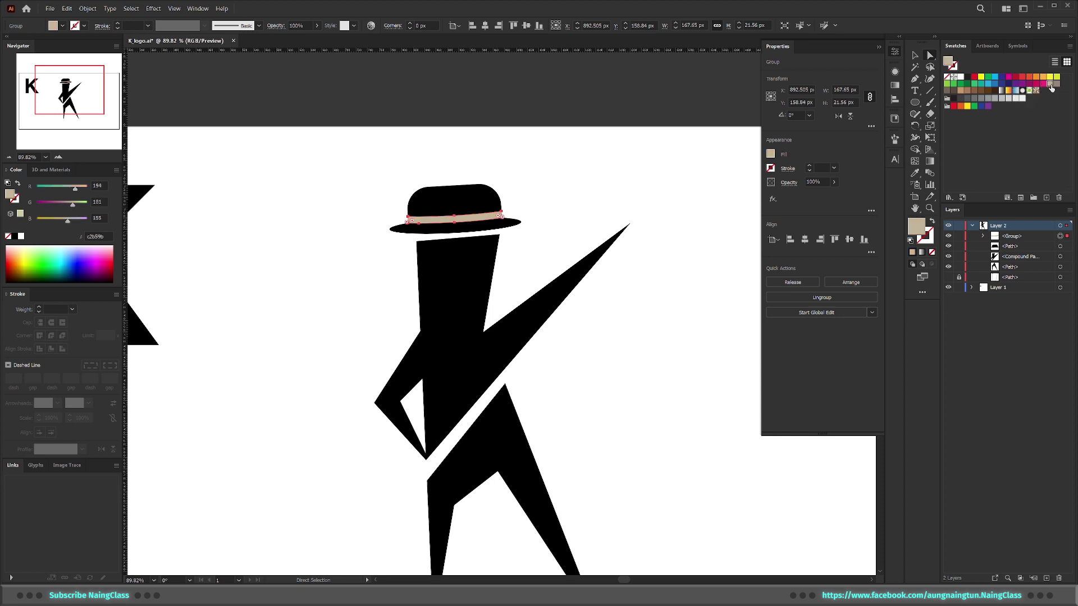
pyautogui.click(585, 220)
pyautogui.scroll(-2, 551, 202)
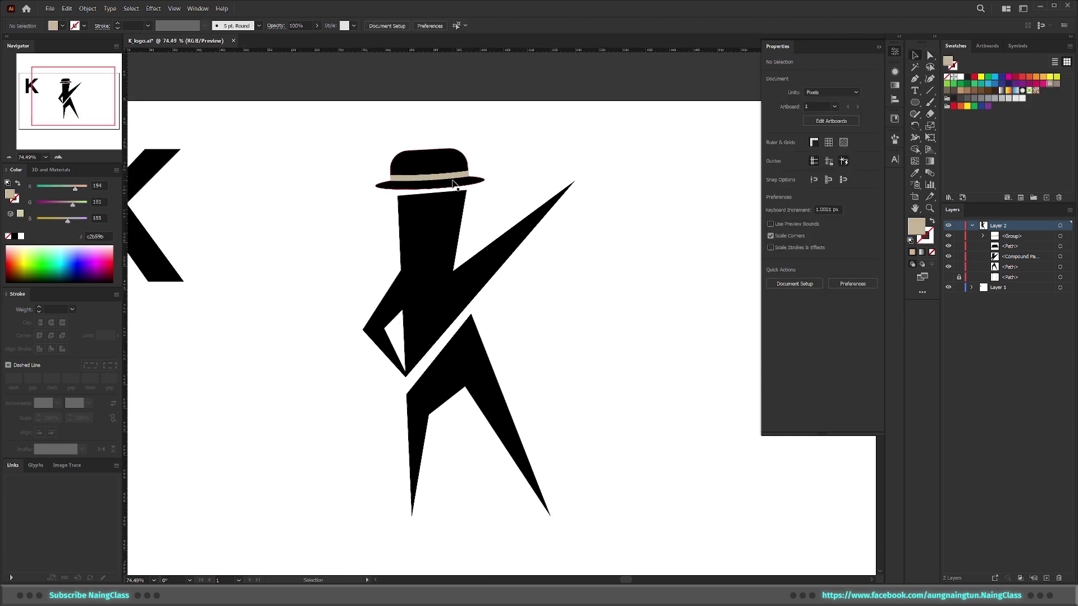
pyautogui.press('a')
pyautogui.click(447, 184)
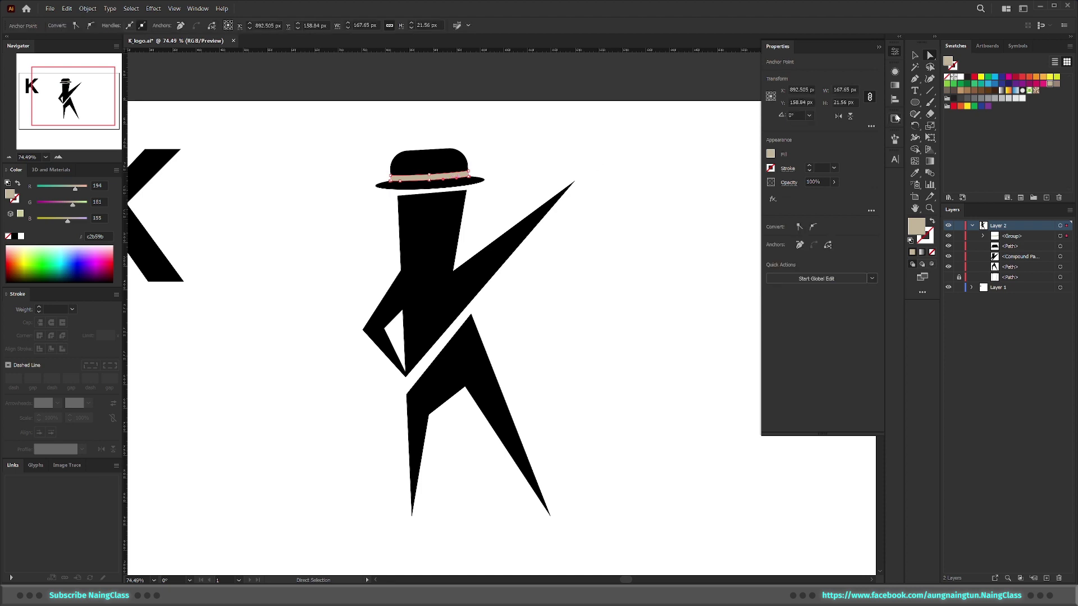
# Step: Refill the hat band red and hide Layer 1's reference K
pyautogui.click(974, 78)
pyautogui.click(584, 274)
pyautogui.scroll(-1, 586, 277)
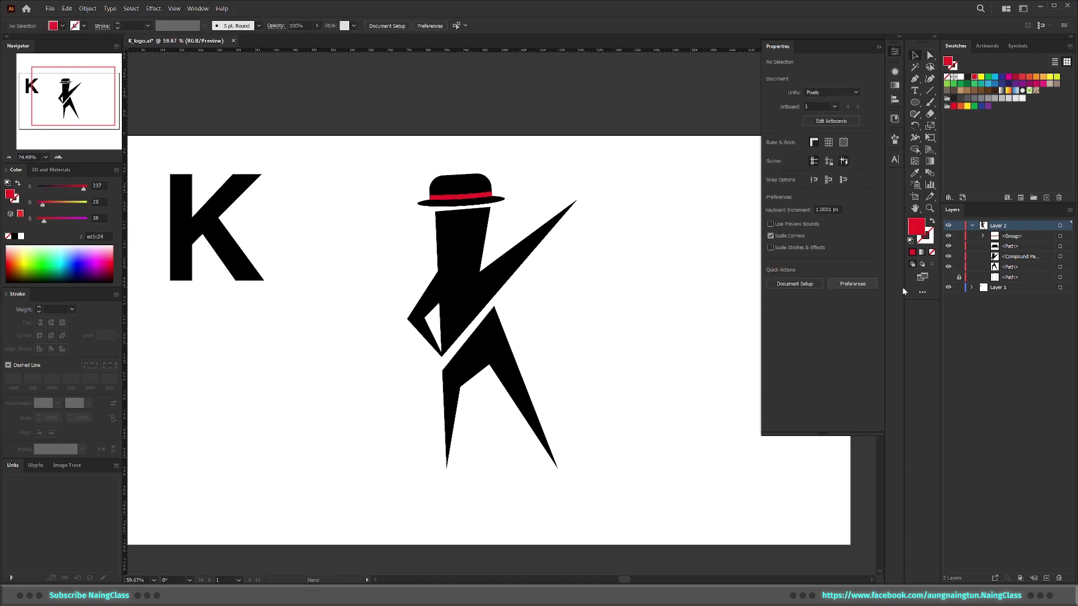
pyautogui.click(949, 287)
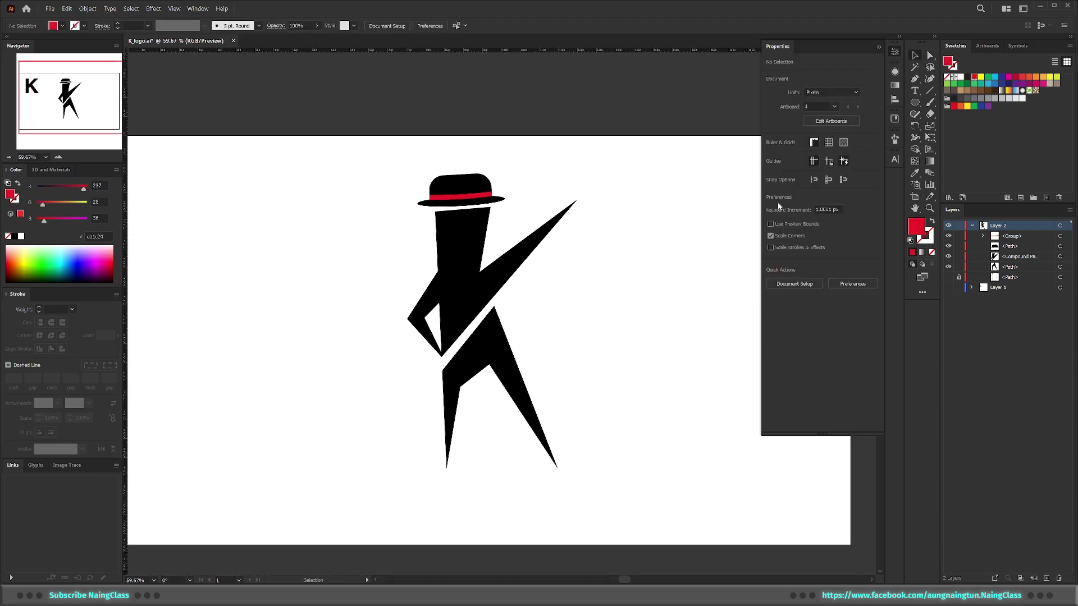
pyautogui.click(879, 47)
pyautogui.scroll(-1, 679, 215)
pyautogui.scroll(-1, 679, 215)
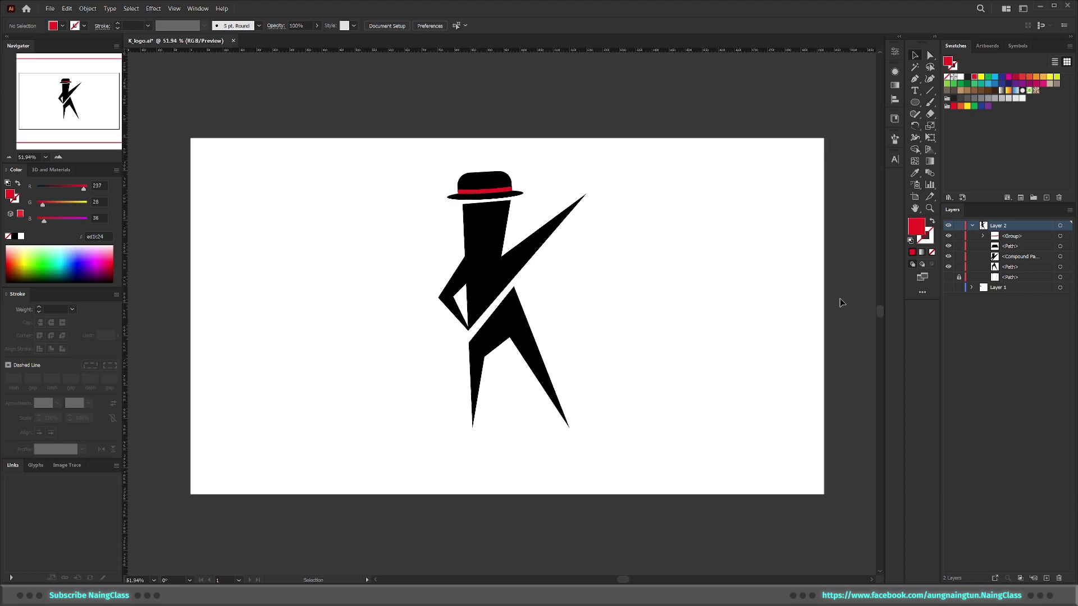